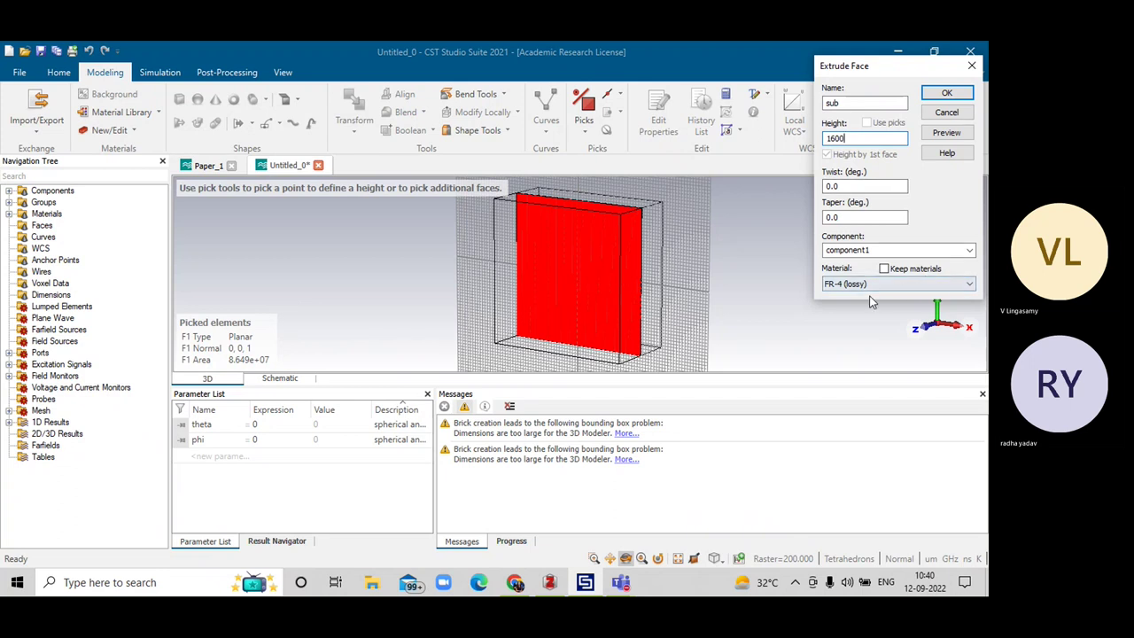
Step: Preview and create the extrusion of the picked face, named sub, with height 1600 and material FR-4 (lossy)
click(948, 133)
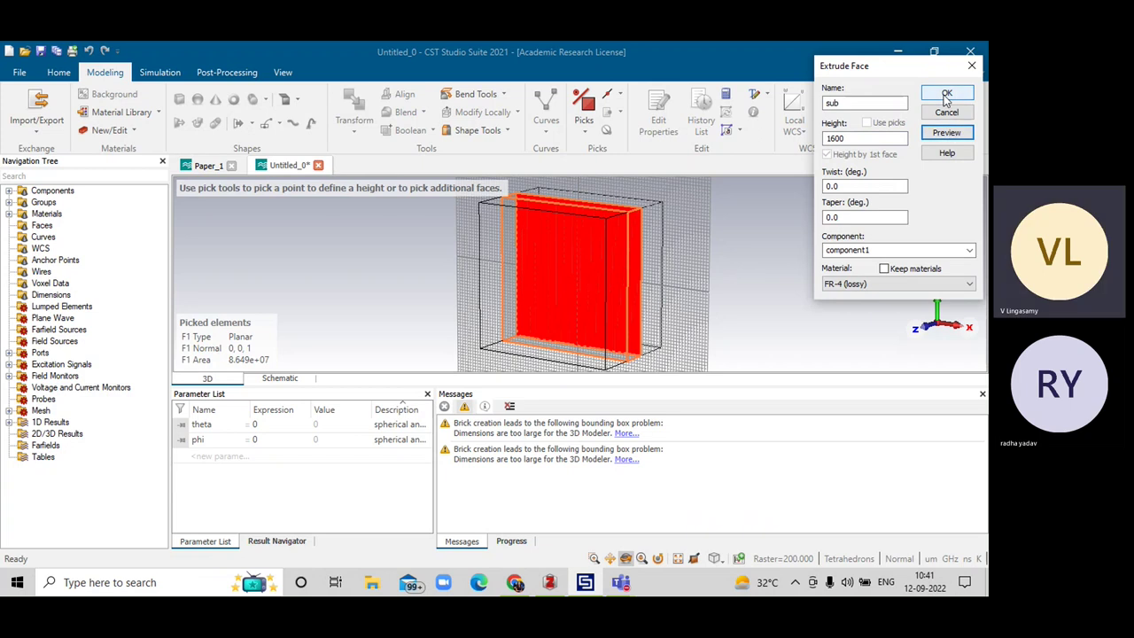
click(948, 95)
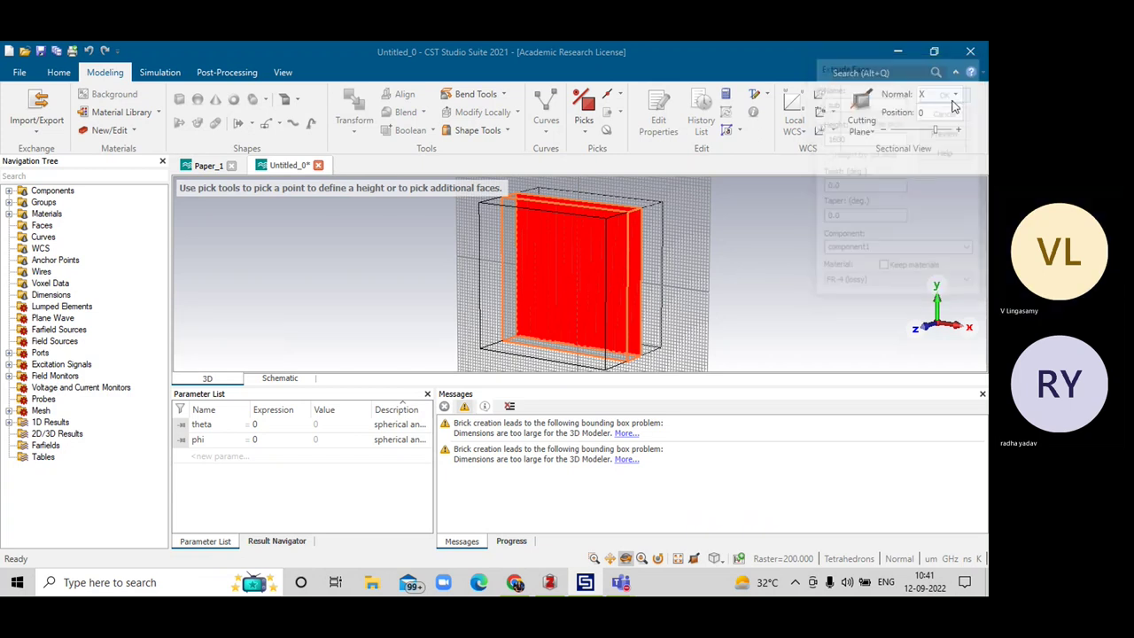
drag(654, 297, 719, 270)
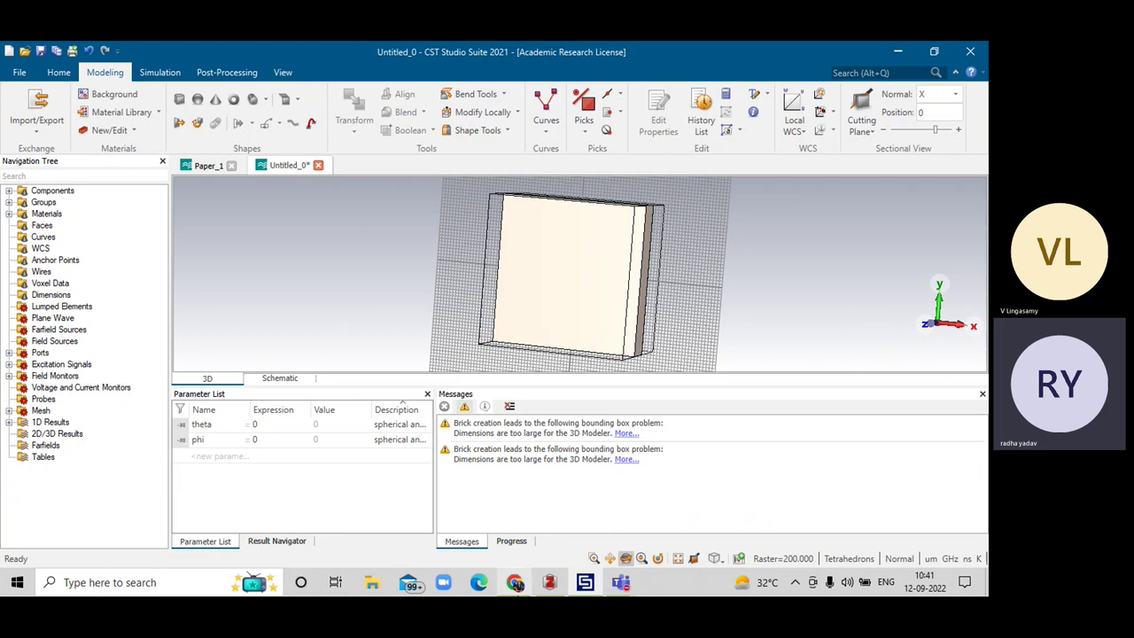
Step: Switch to the radar absorber paper in Zotero and examine the patch dimensions in the page 3 schematic
click(549, 582)
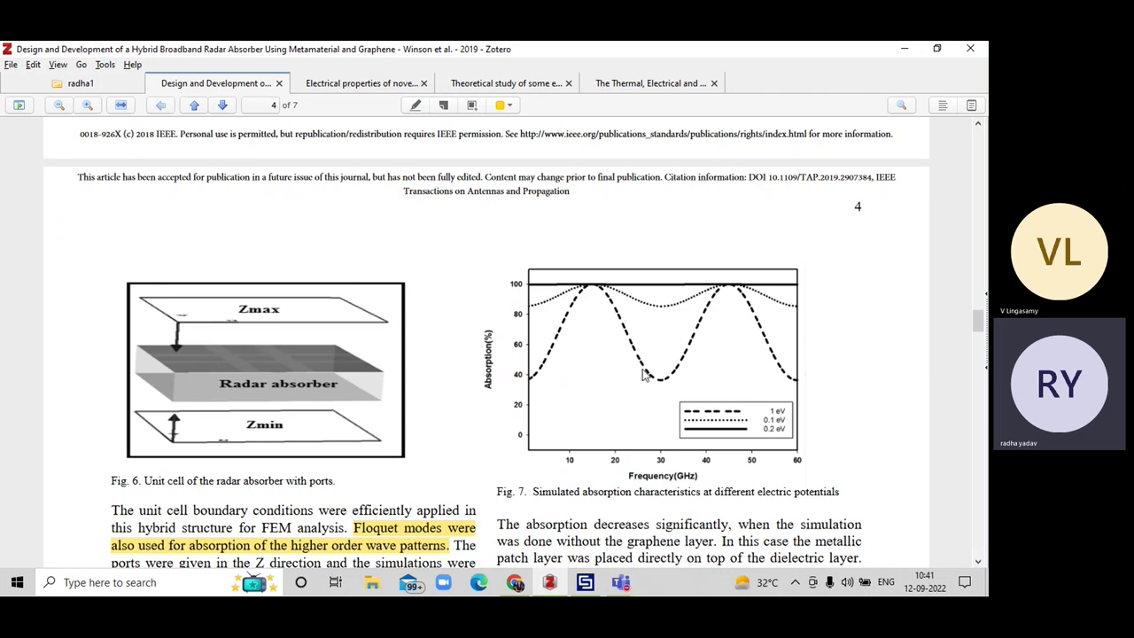
scroll(645, 375, up, 10)
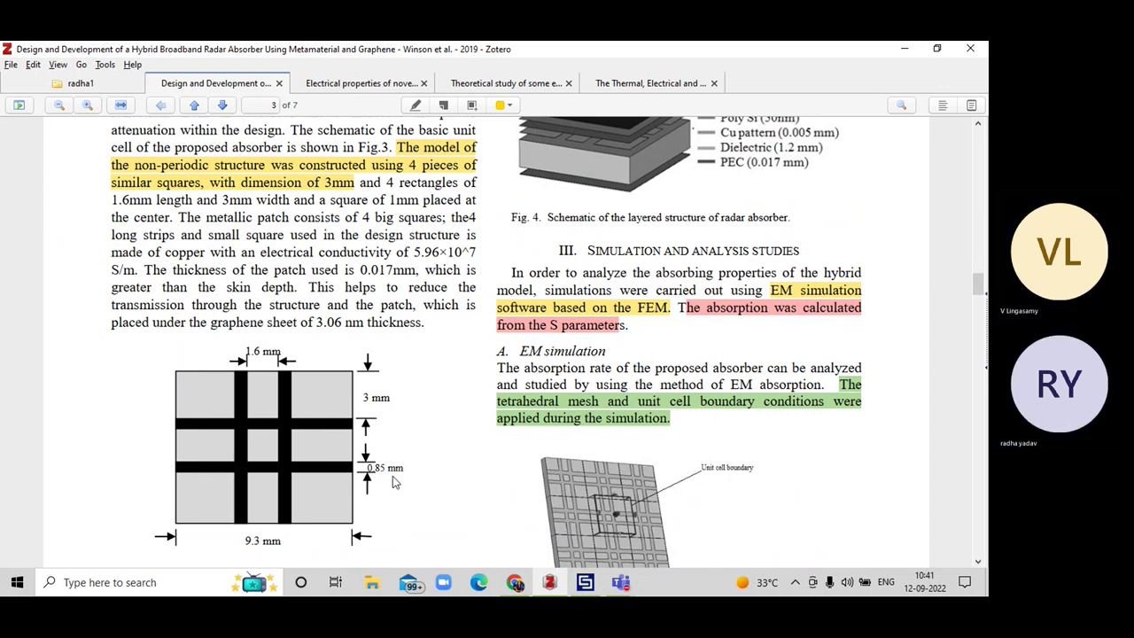
Step: Switch to CST Studio Suite and start a new brick defined by numeric coordinates
mouse_move(558, 590)
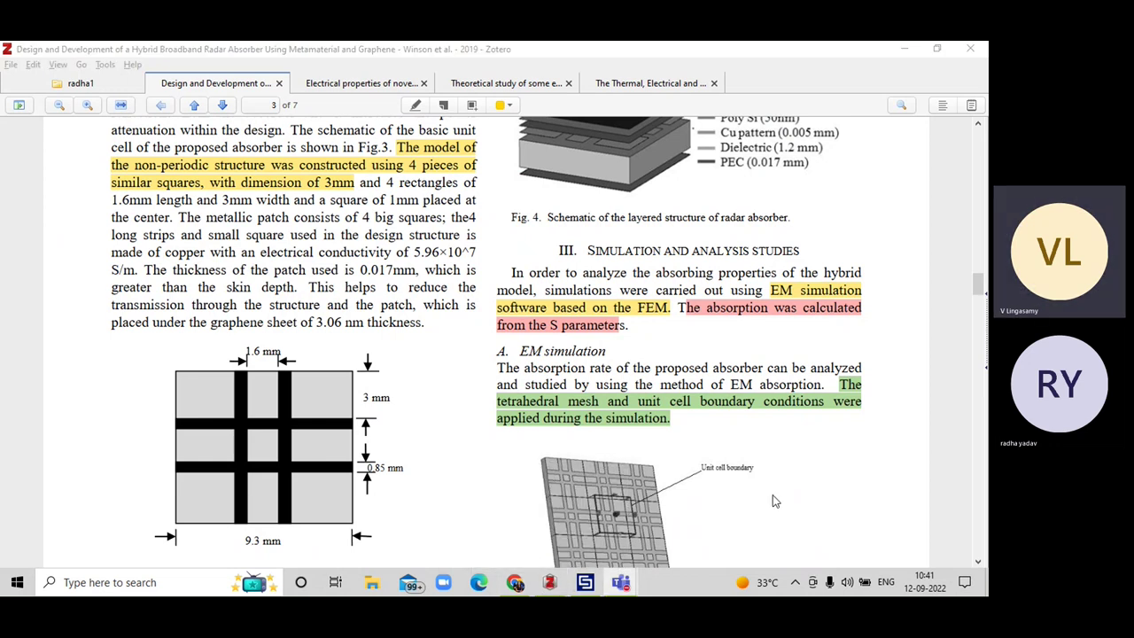
click(584, 582)
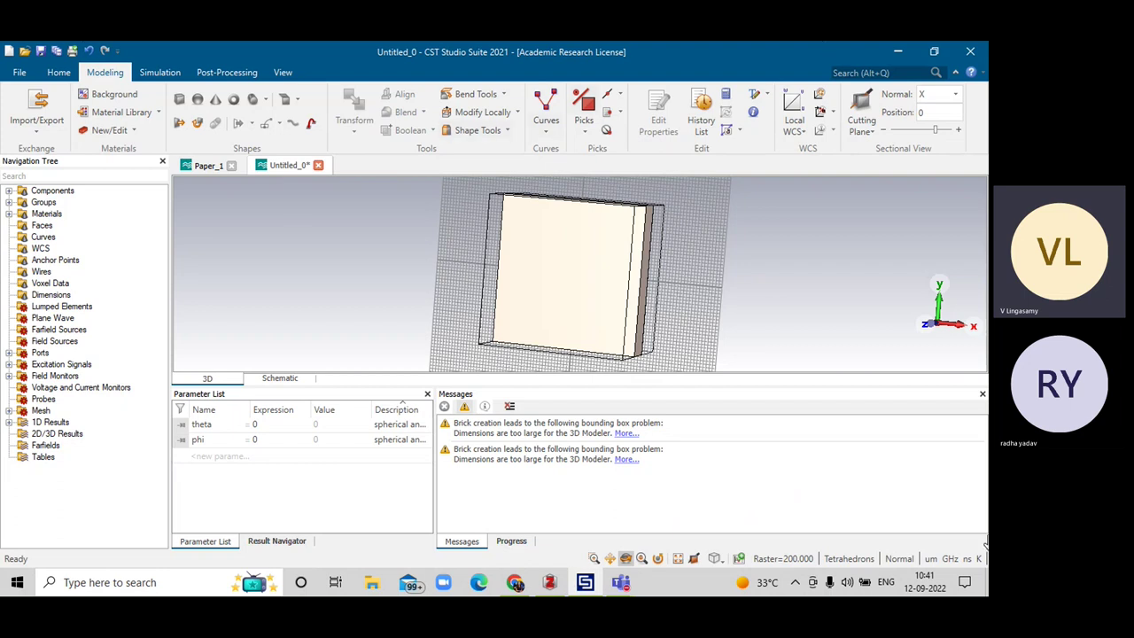
click(179, 99)
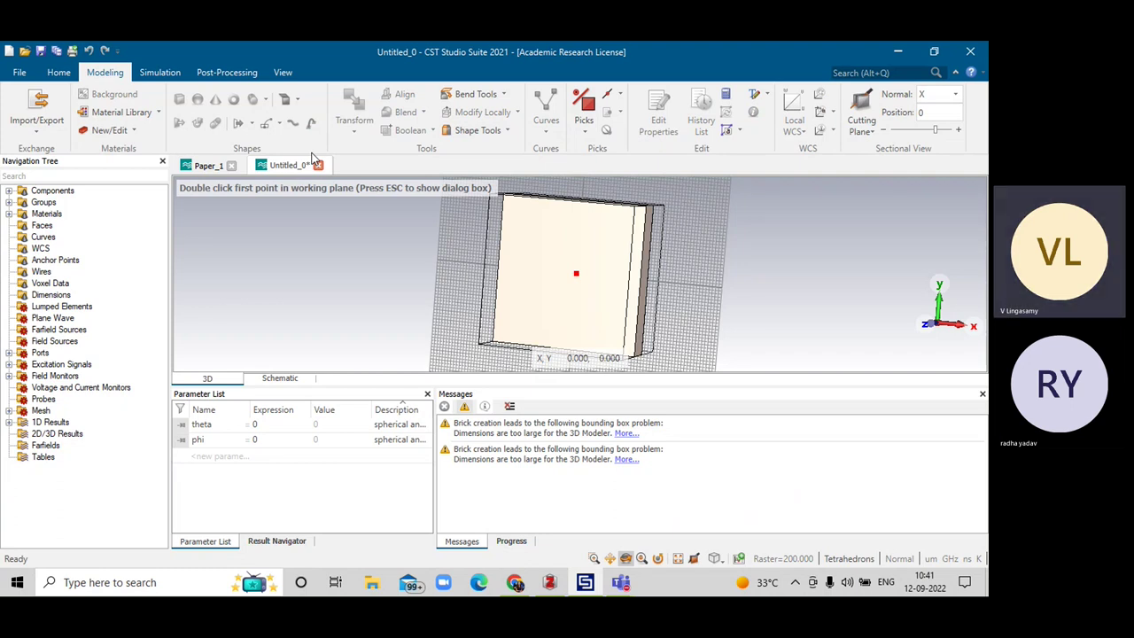
key(Escape)
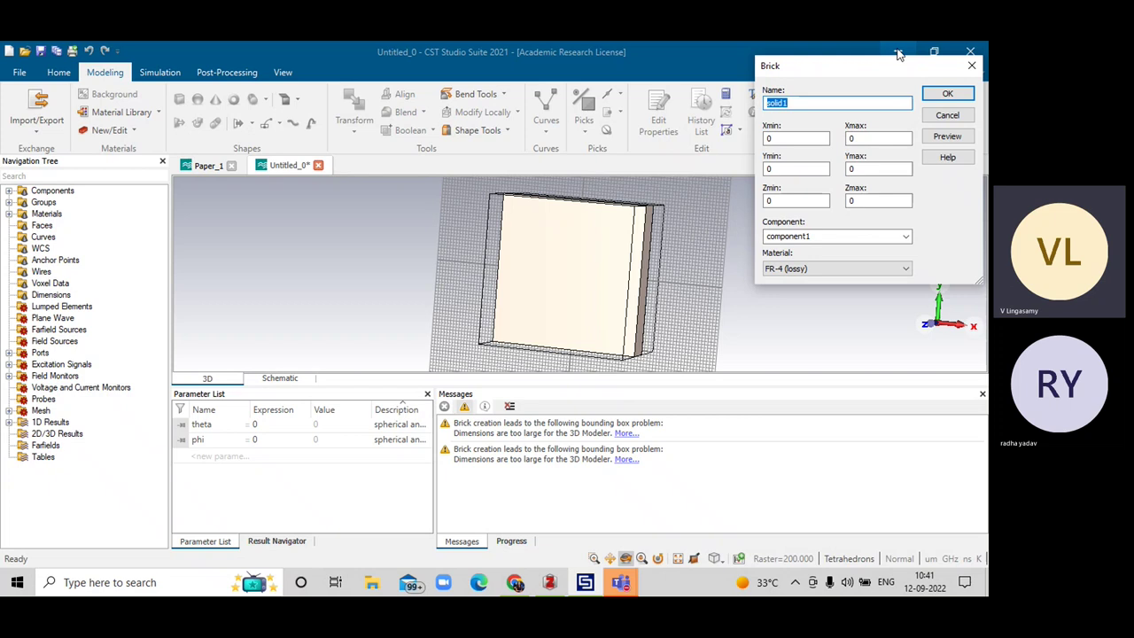
click(898, 53)
mouse_move(620, 583)
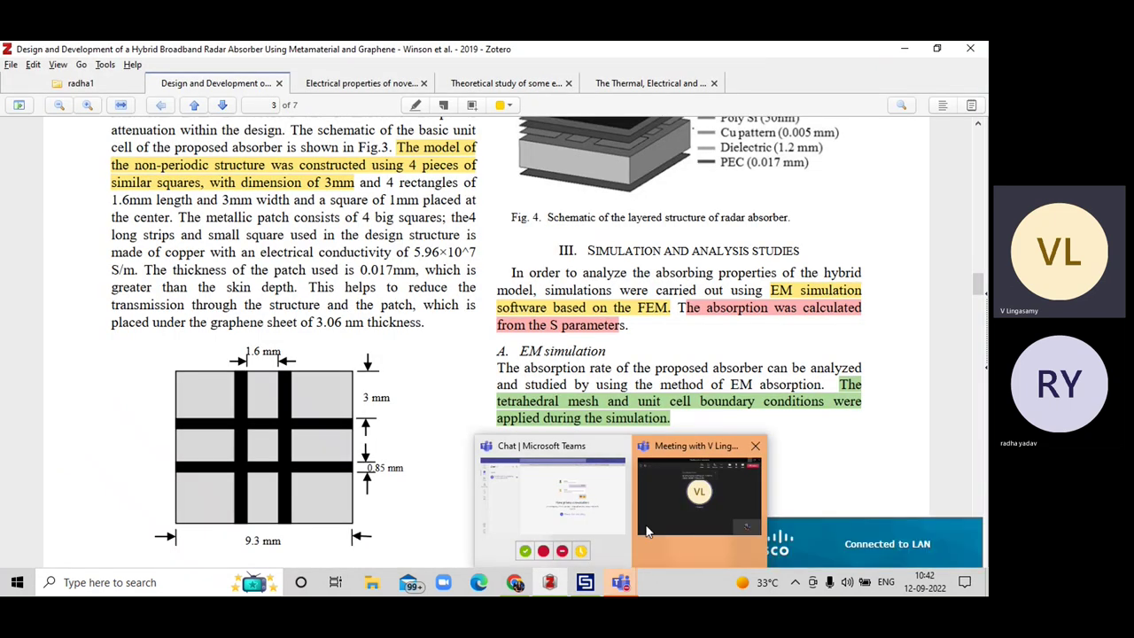
click(674, 502)
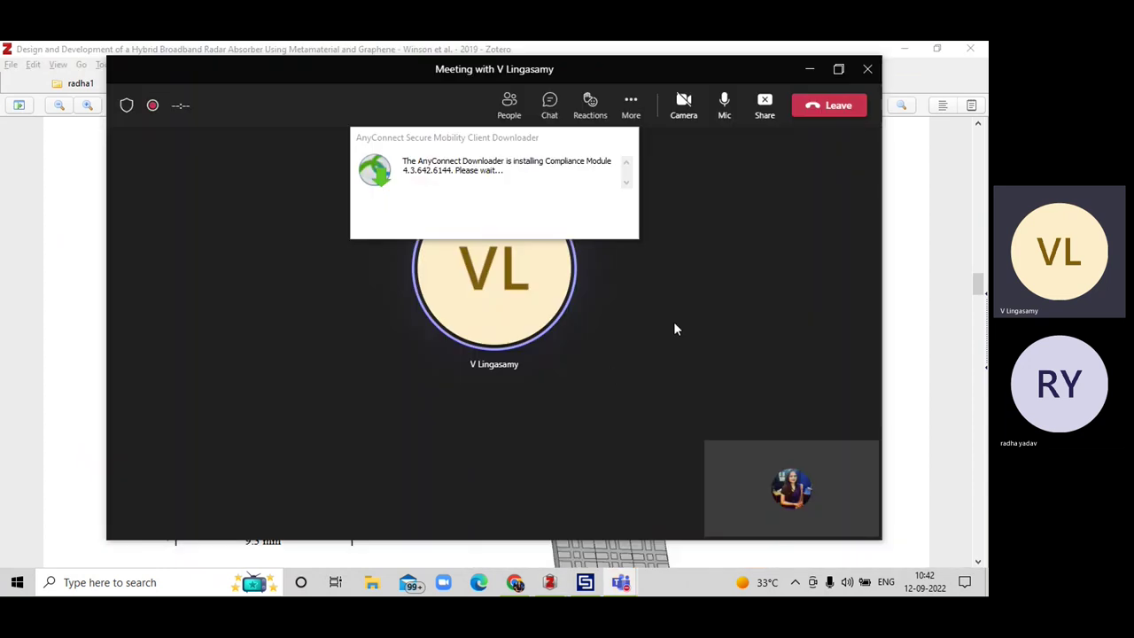
click(583, 589)
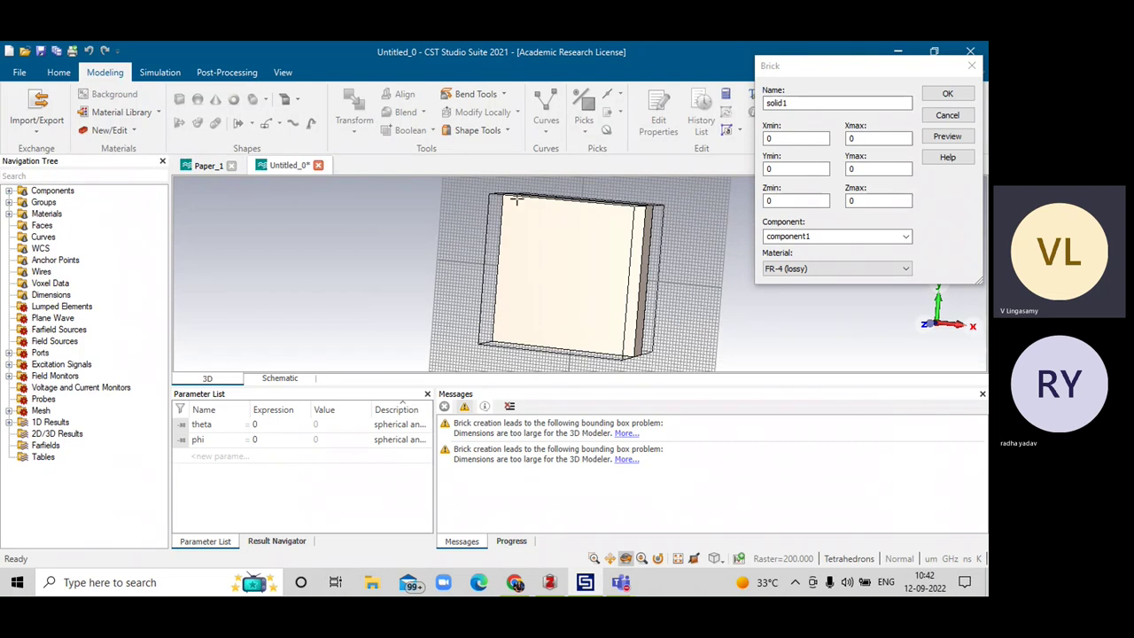
Step: Name the new brick p1
click(798, 104)
key(BackSpace)
key(BackSpace)
key(BackSpace)
key(BackSpace)
key(BackSpace)
key(BackSpace)
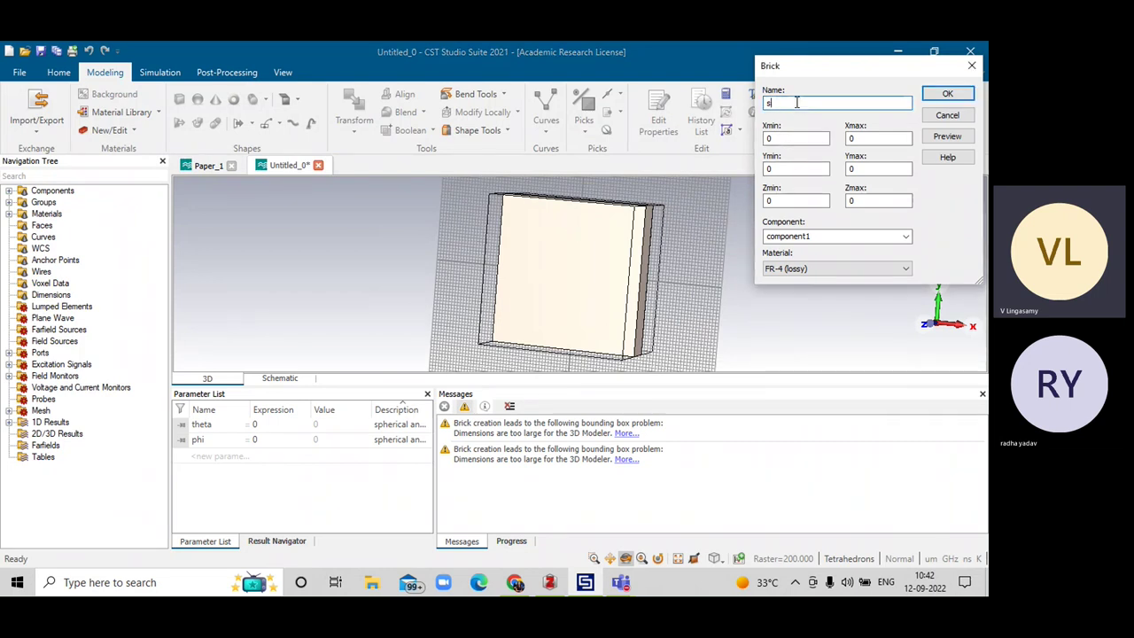
text(p1)
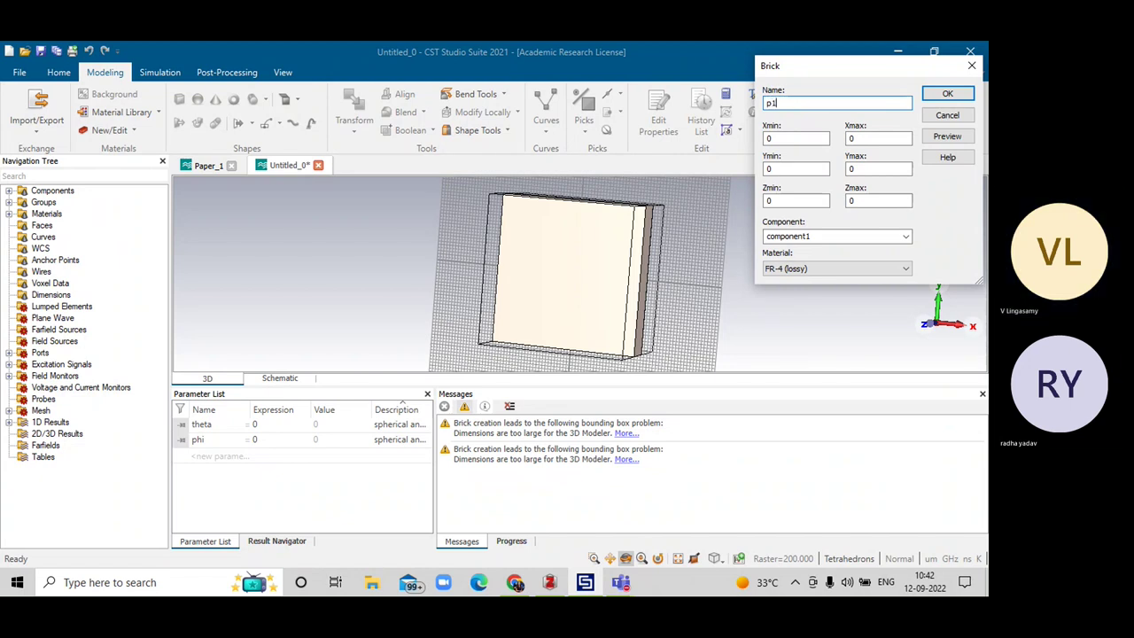
Step: Set the X range of brick p1 from 9300-3000 to 9300
click(779, 139)
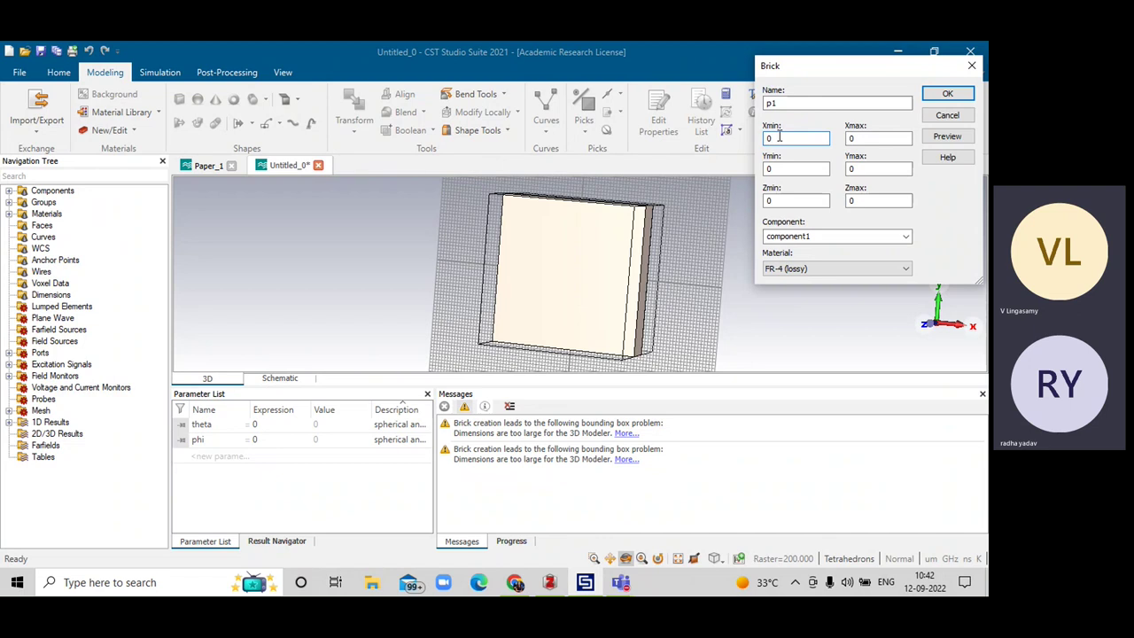
key(BackSpace)
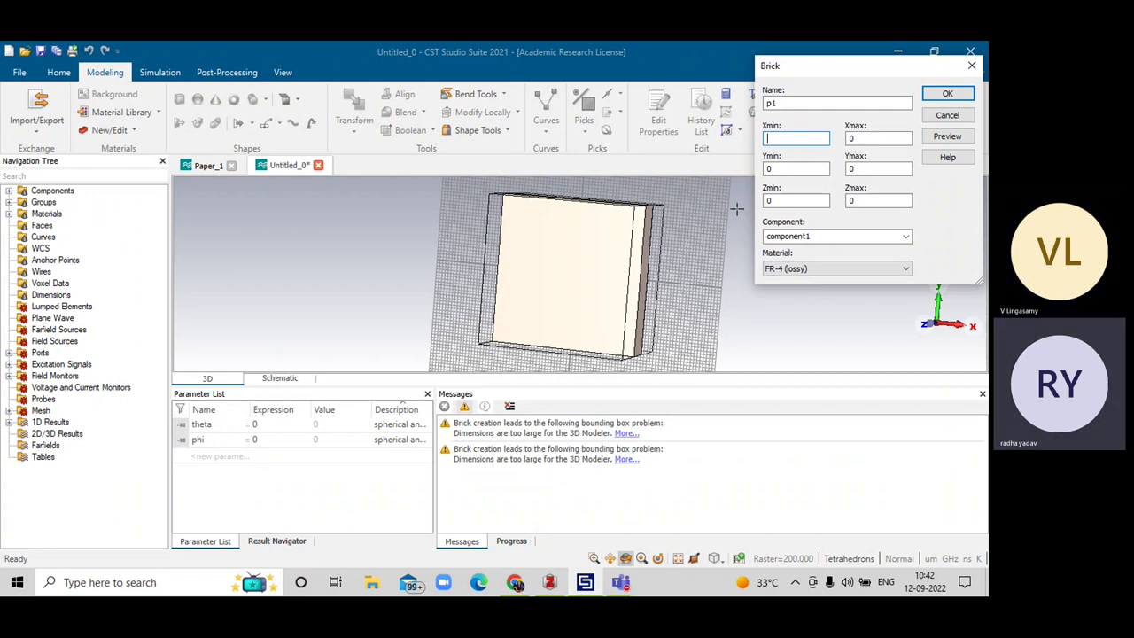
text(9300-)
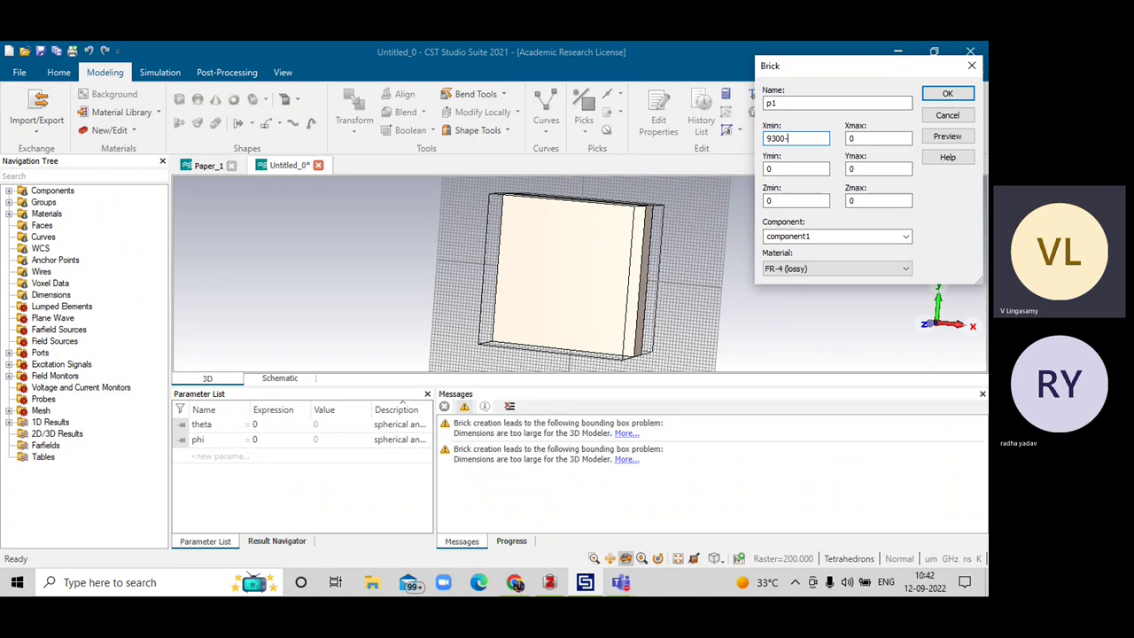
text(3000)
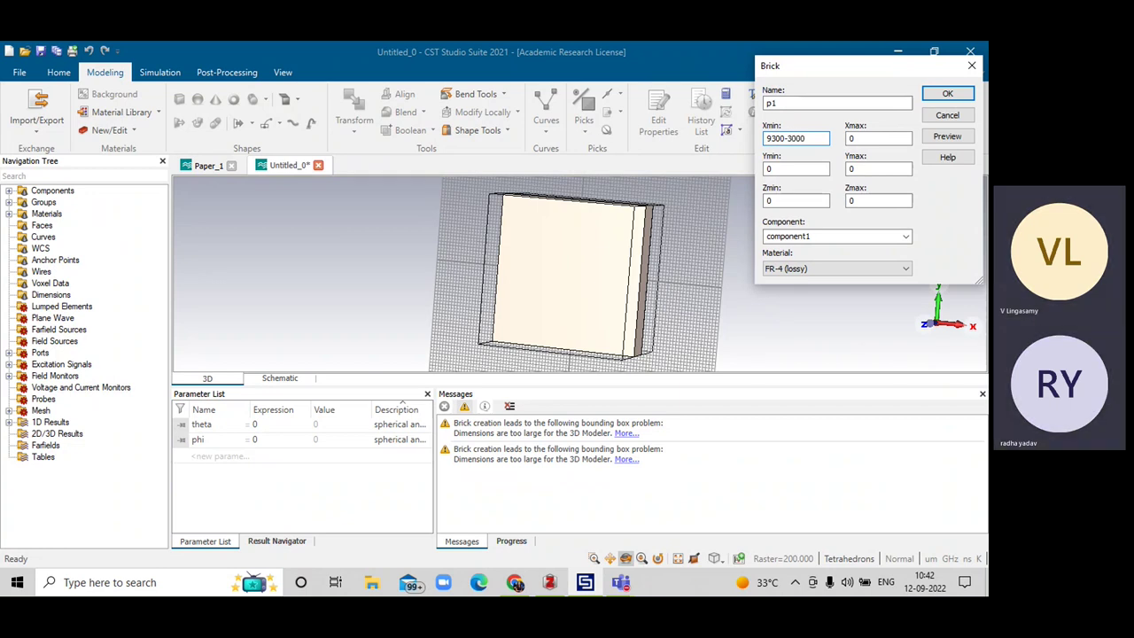
click(867, 137)
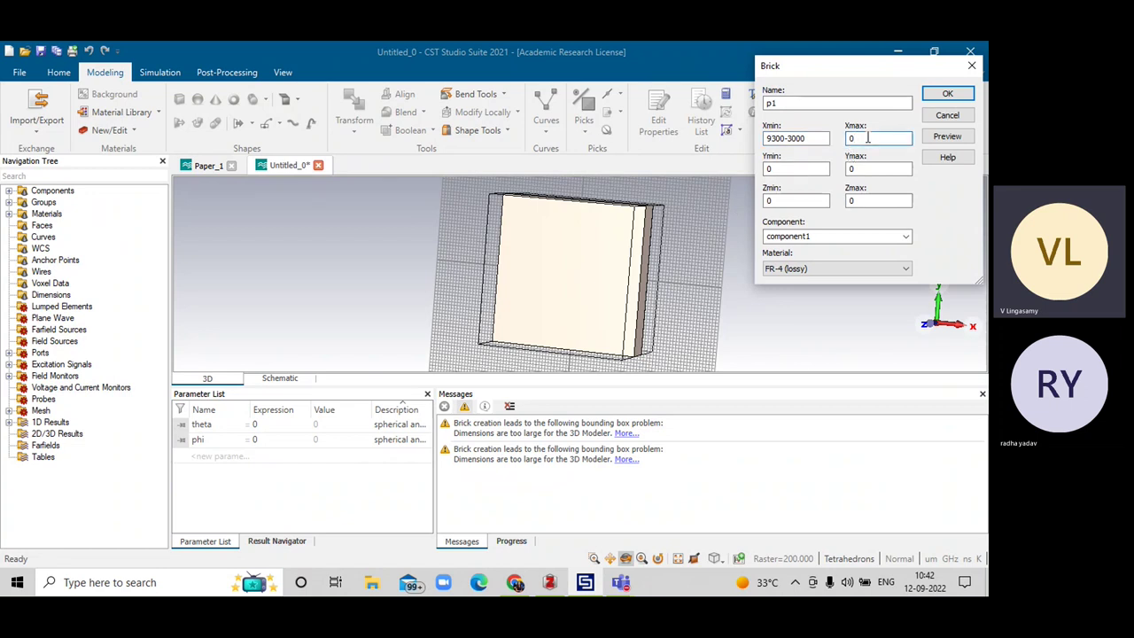
key(BackSpace)
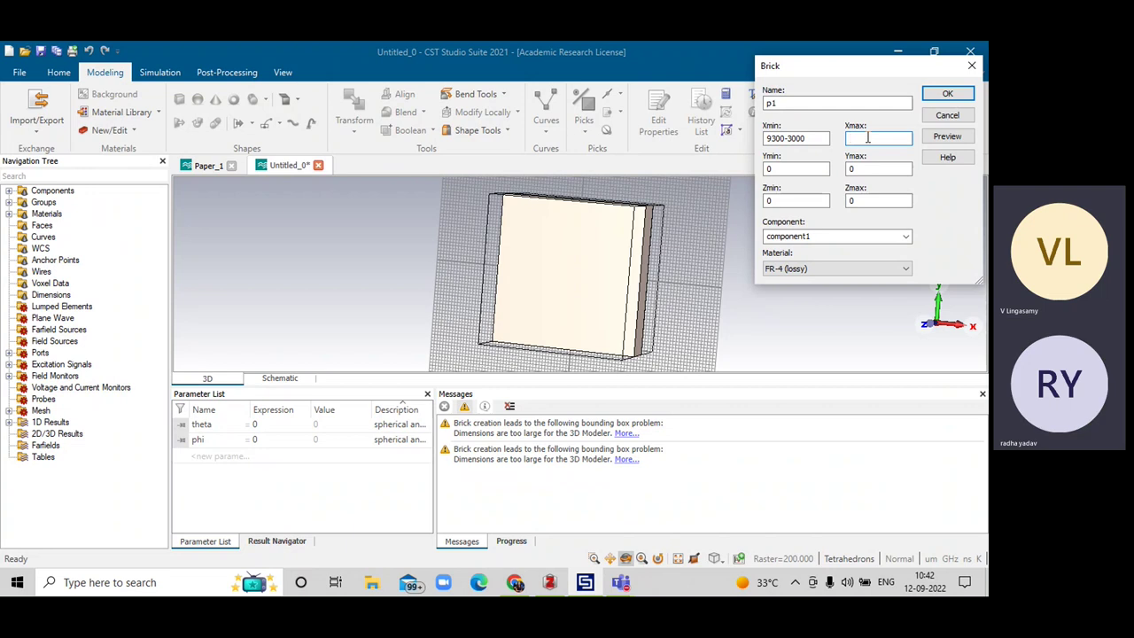
text(9)
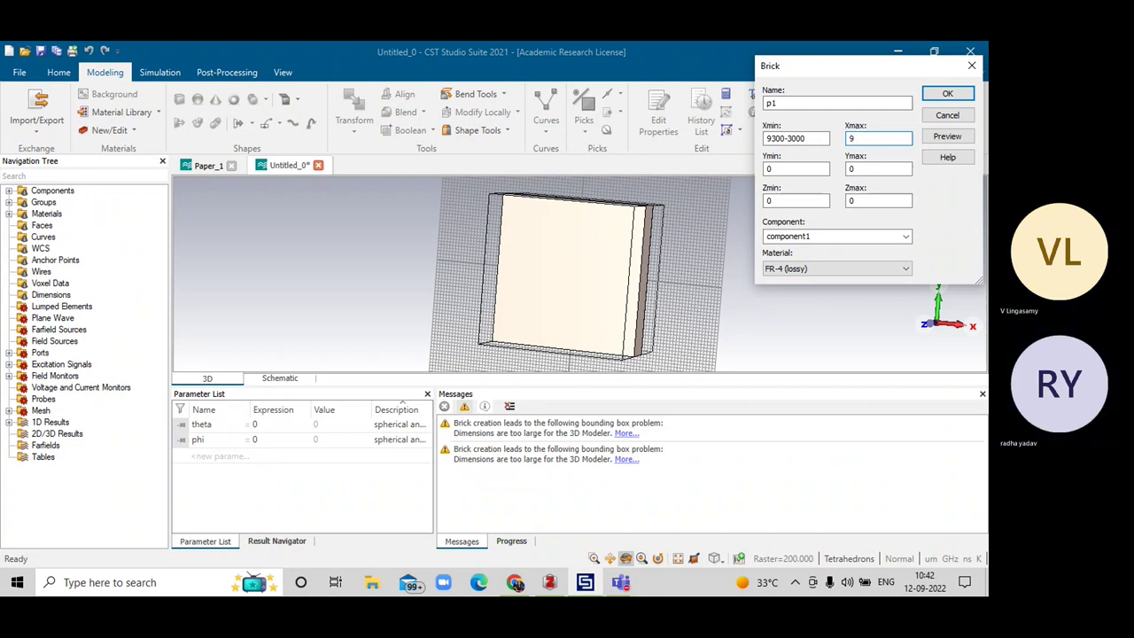
text(300)
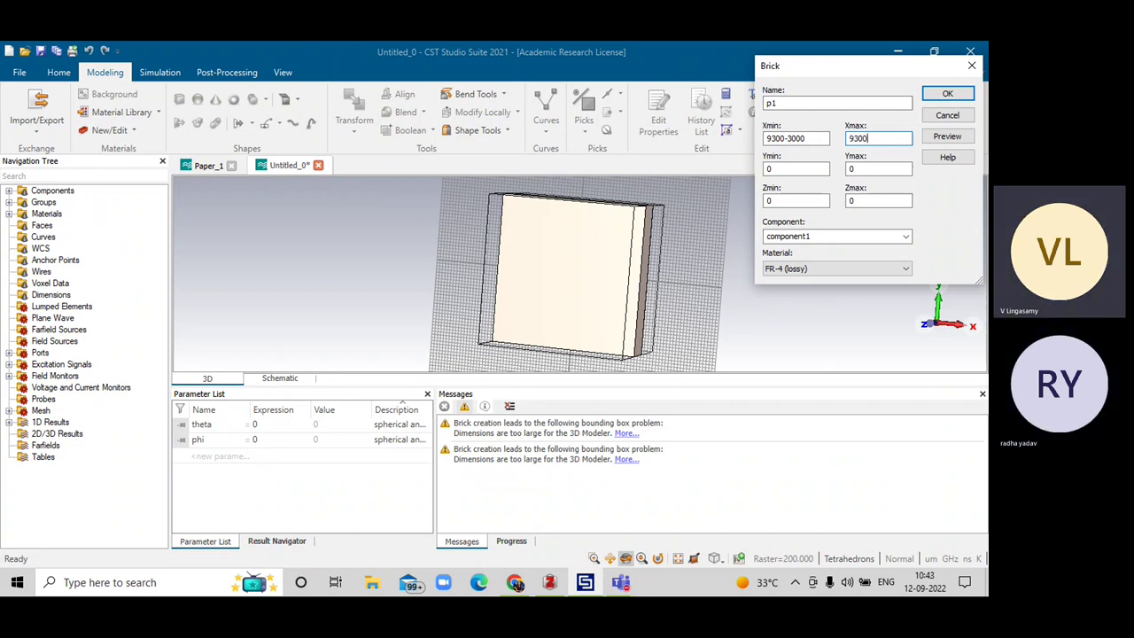
Step: Set the Y range of brick p1 from 9300-3000 to 9300, reusing the Xmin expression for Ymin
click(798, 170)
key(BackSpace)
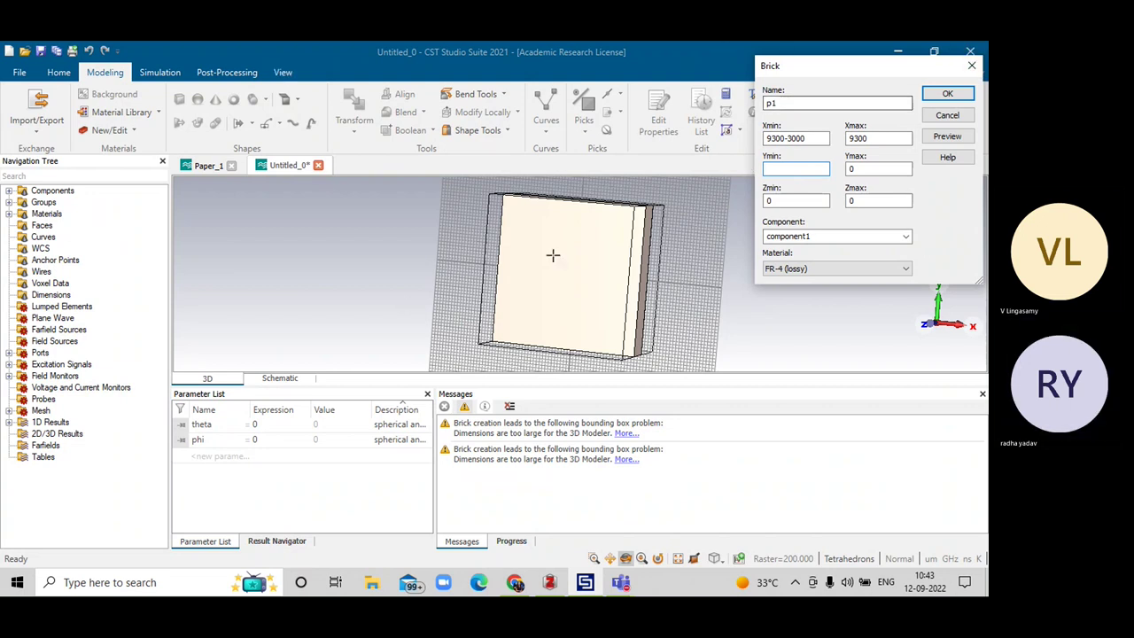
drag(808, 134, 760, 144)
key(BackSpace)
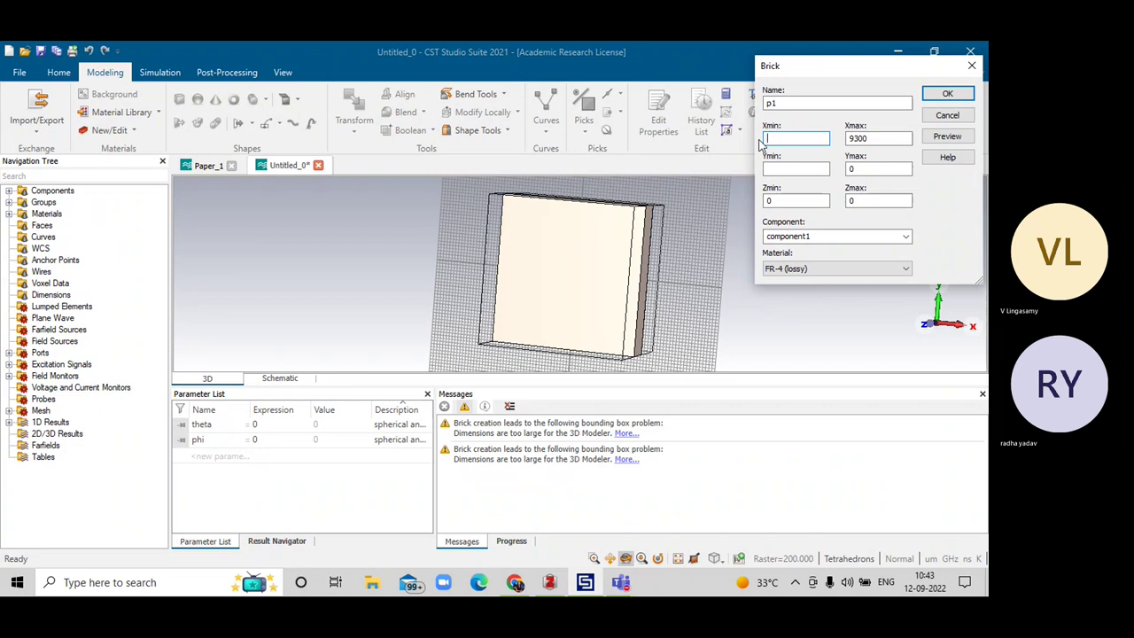
key(ctrl+z)
key(ctrl+c)
click(771, 167)
key(ctrl+v)
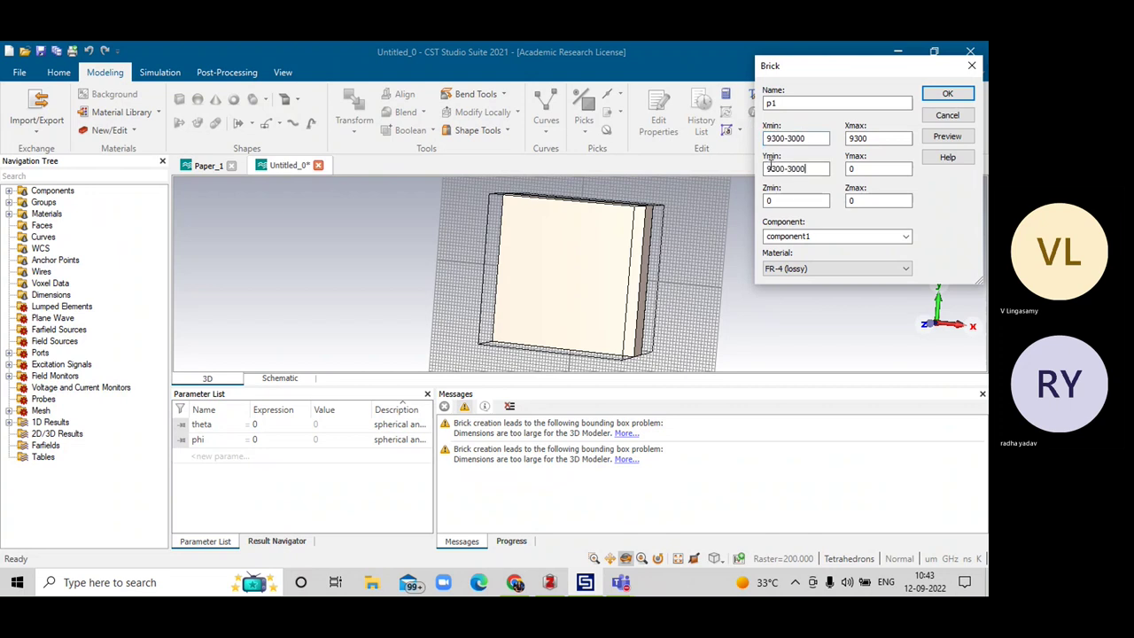
click(877, 168)
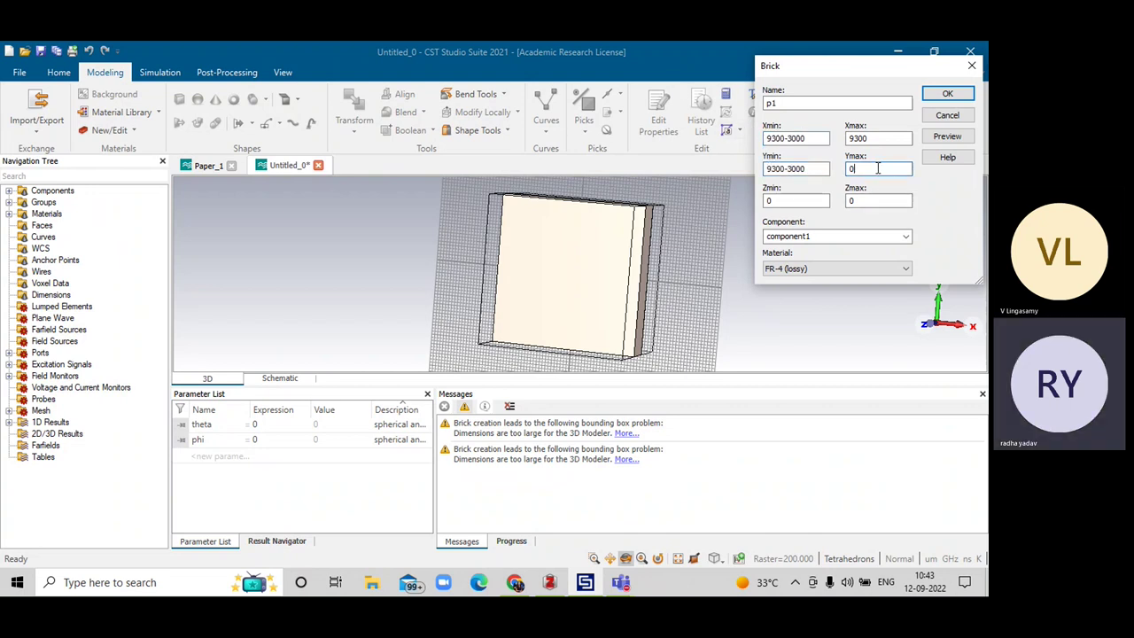
key(BackSpace)
text(9300)
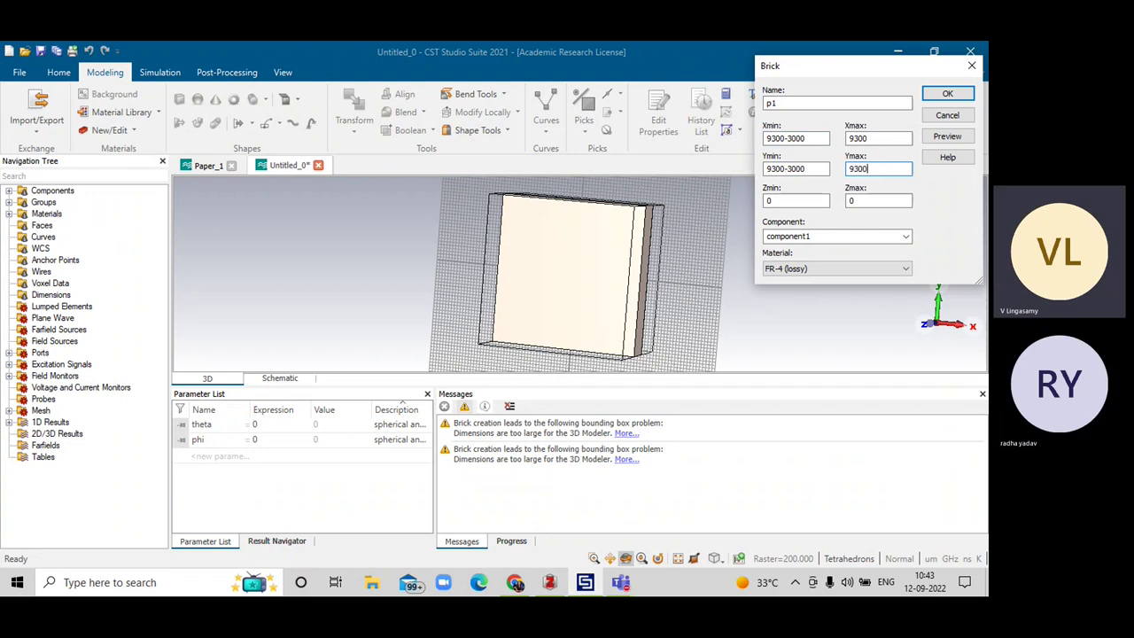
Step: Set Zmin of brick p1 to 17.5+1600
click(802, 202)
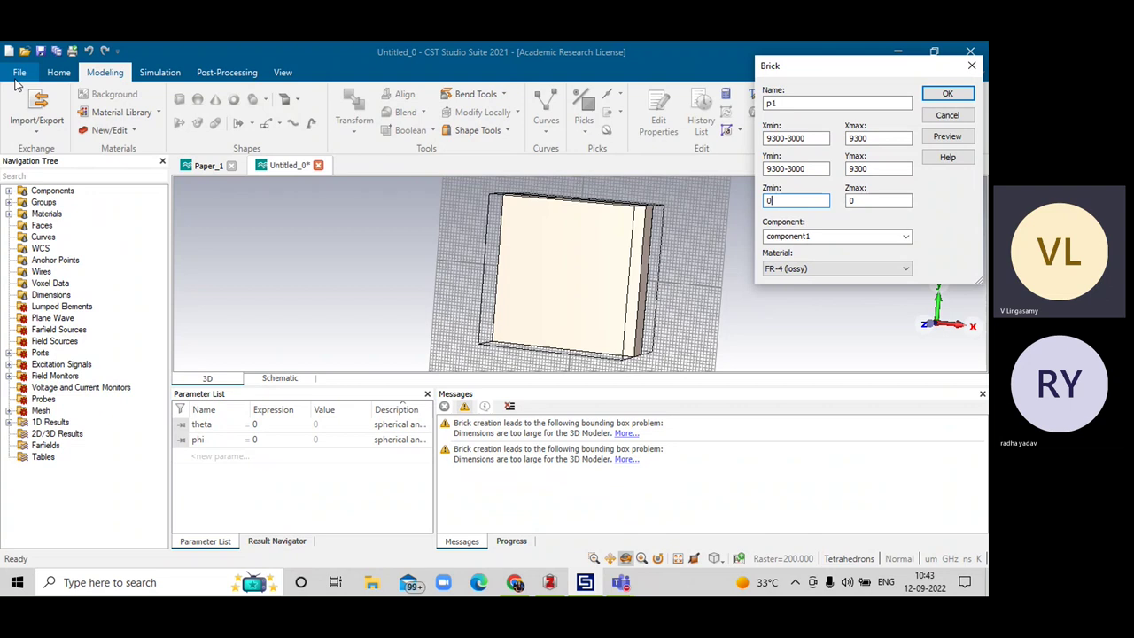
key(BackSpace)
text(1)
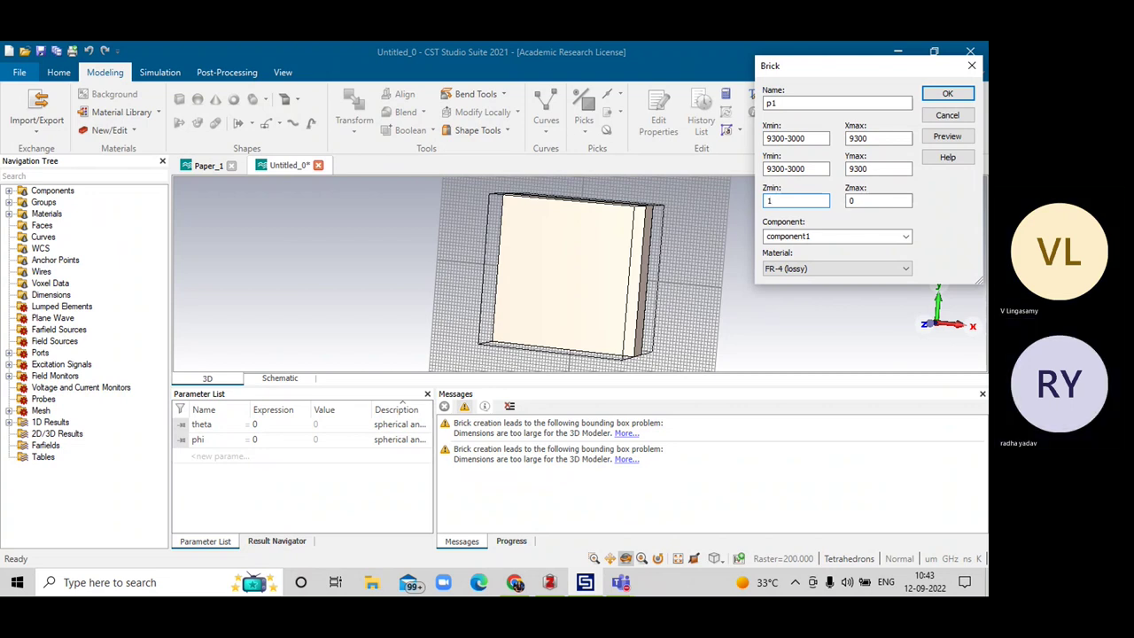
text(7.5)
text(+16)
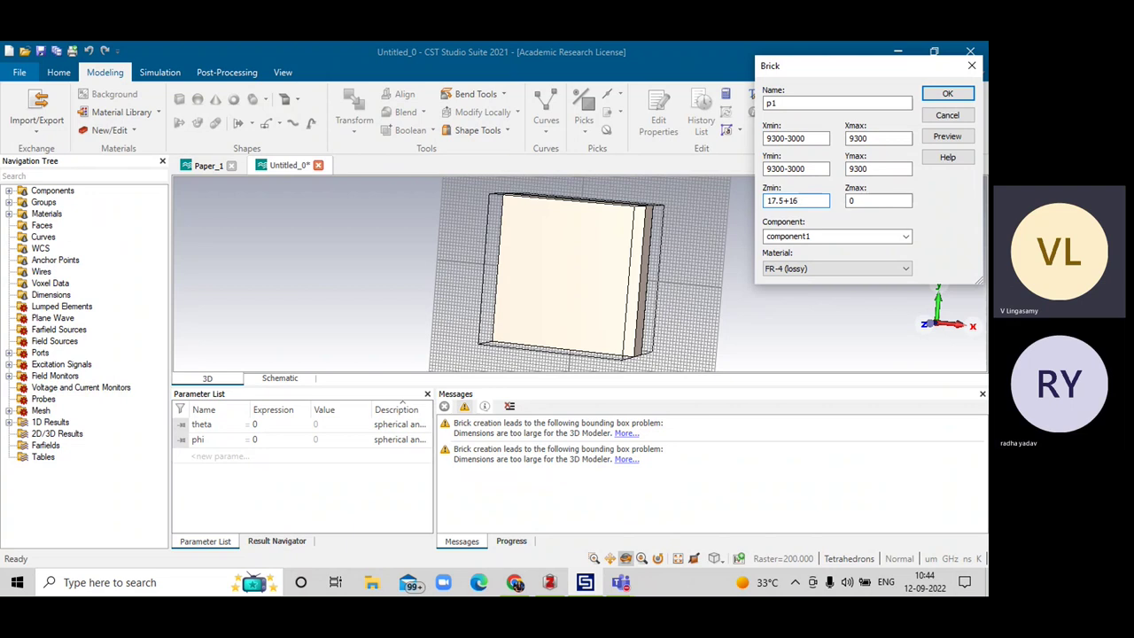
text(00)
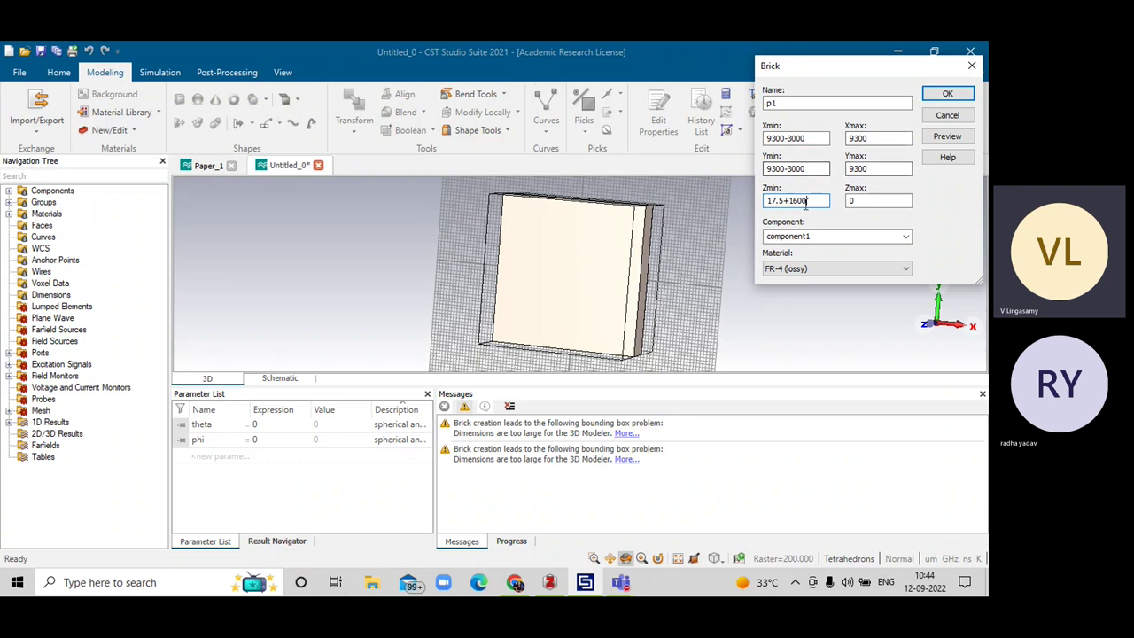
Step: Set Zmax of brick p1 to 17.5+1600+17.5, reusing the Zmin expression
drag(803, 200, 726, 197)
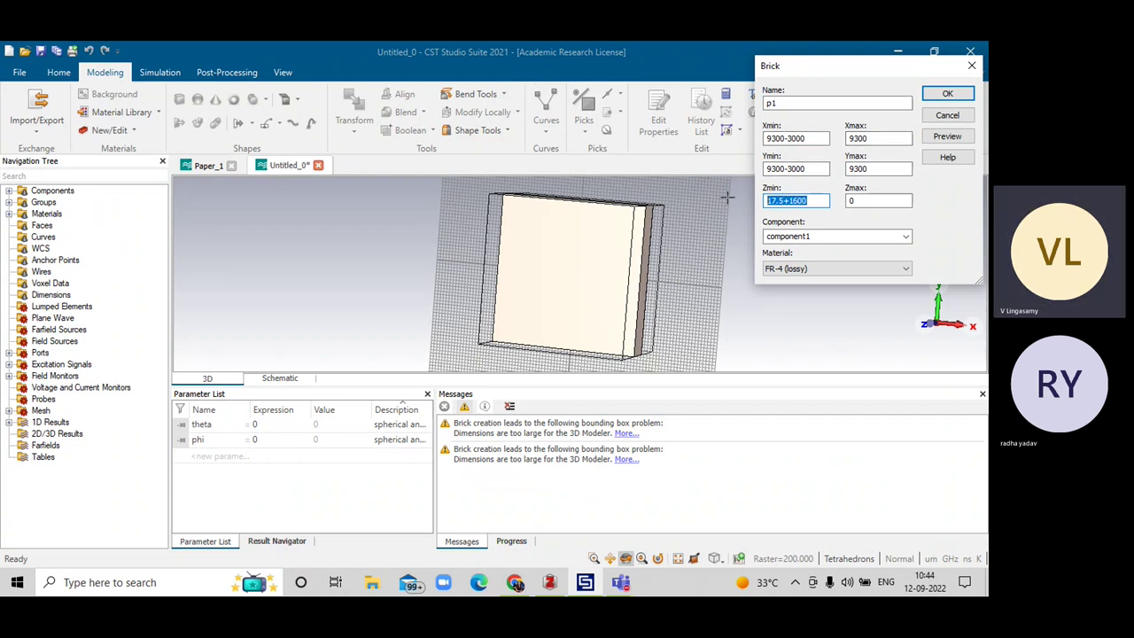
click(878, 205)
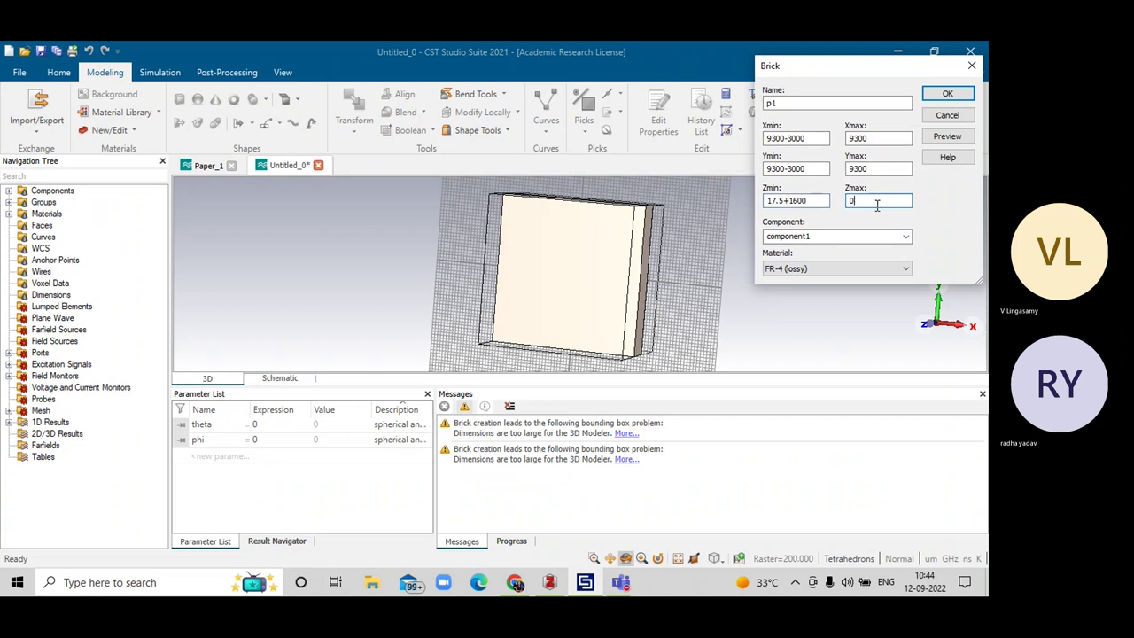
key(BackSpace)
key(ctrl+v)
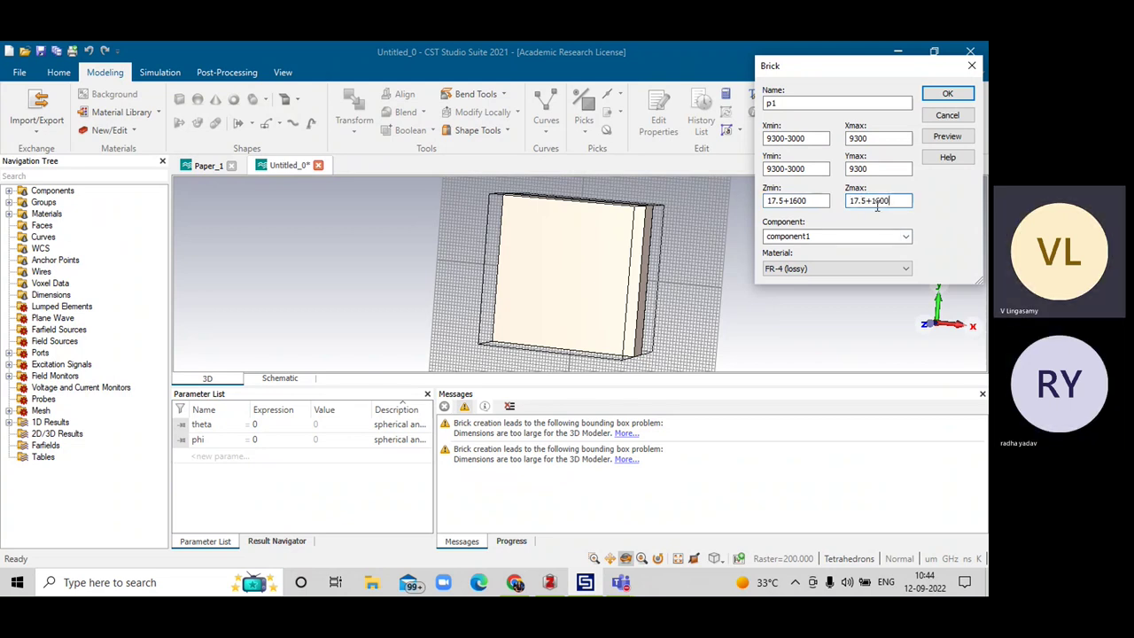
text(+1)
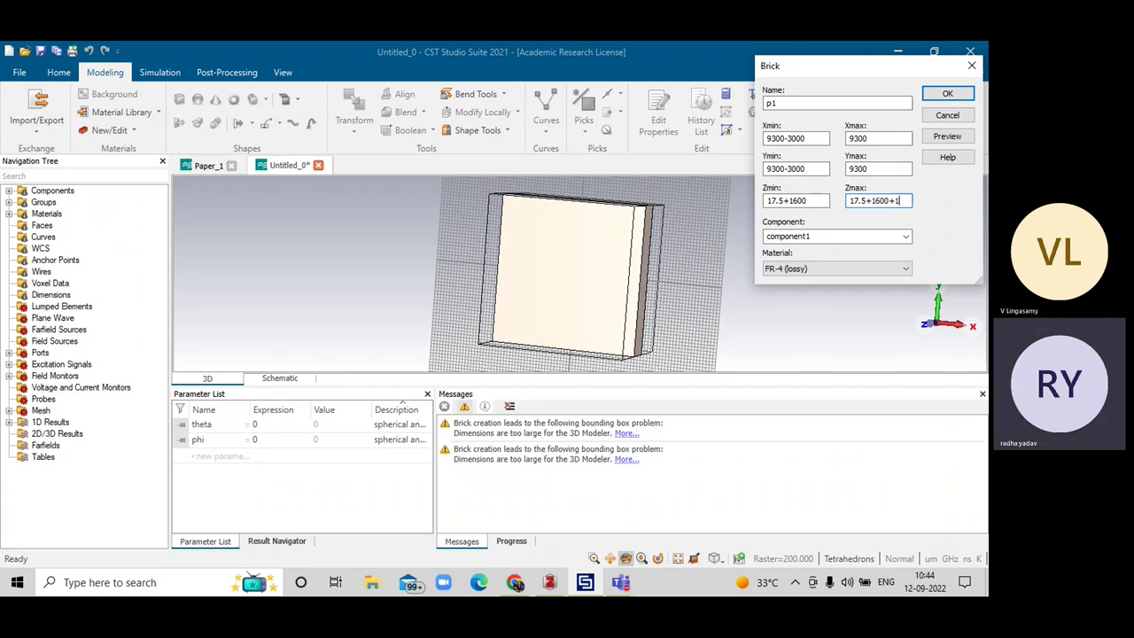
text(7.5)
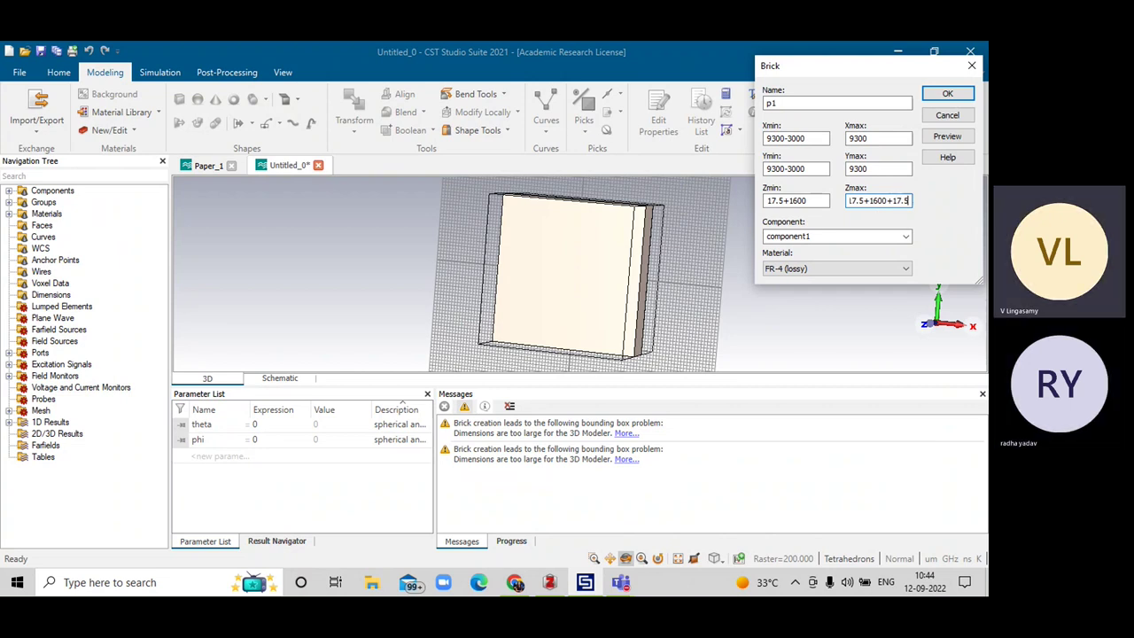
Step: Load Copper (annealed) from the material library as the material of brick p1
click(827, 269)
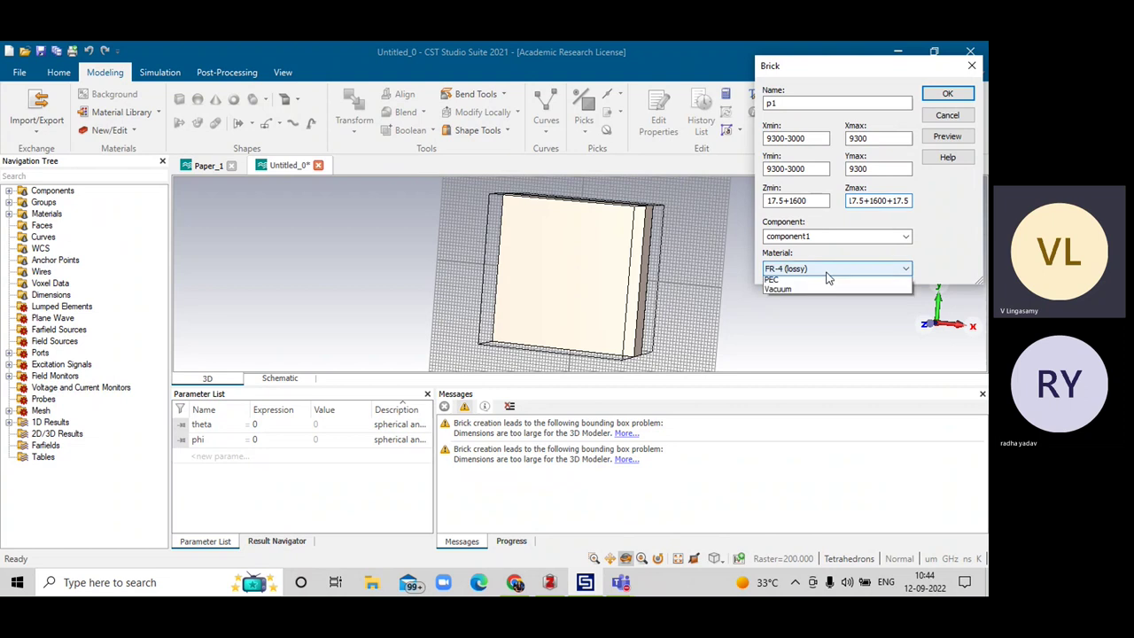
click(821, 293)
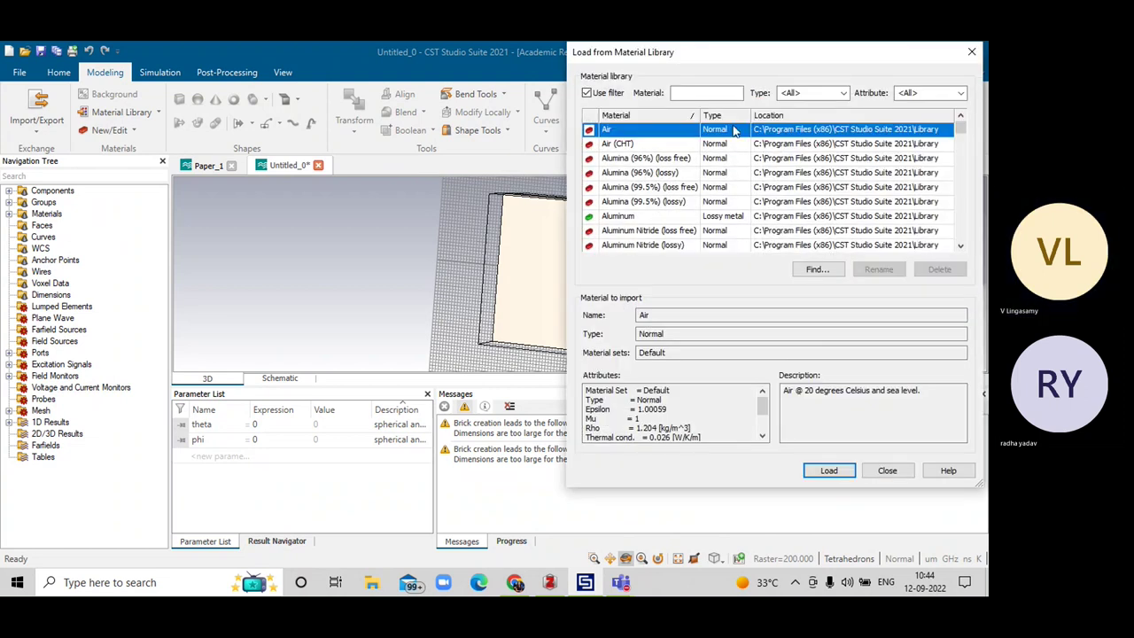
click(707, 94)
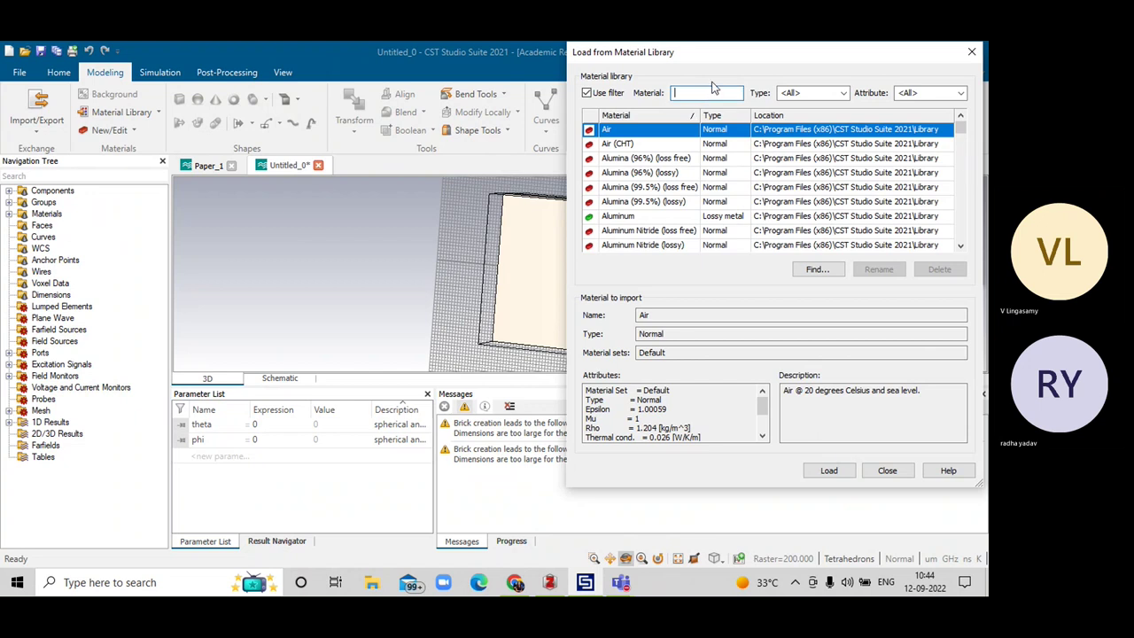
text(c)
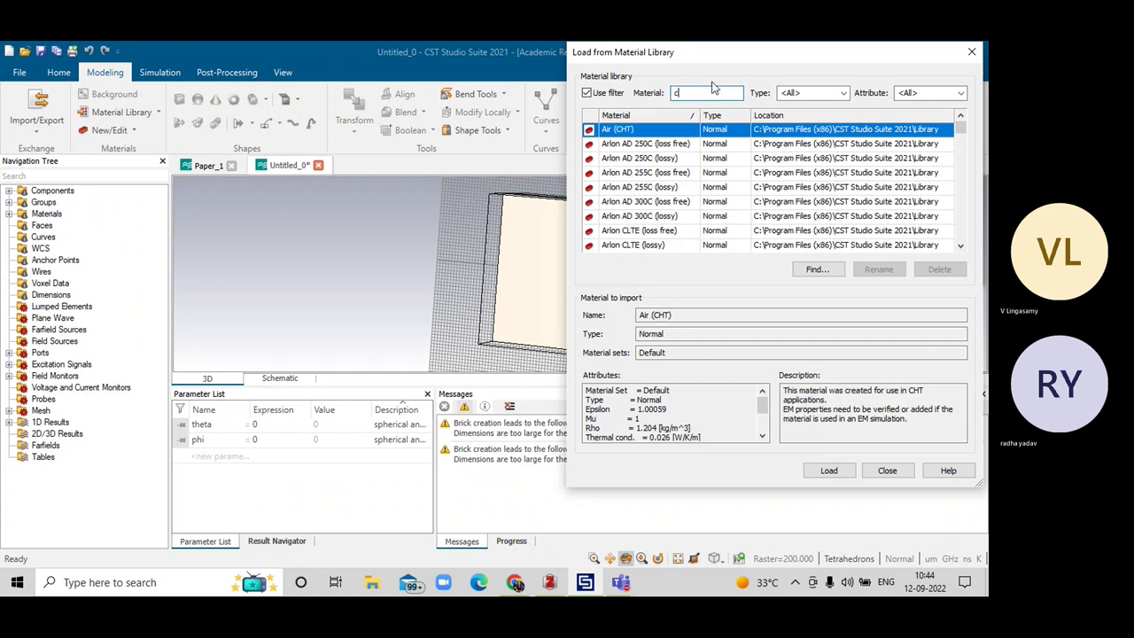
text(op)
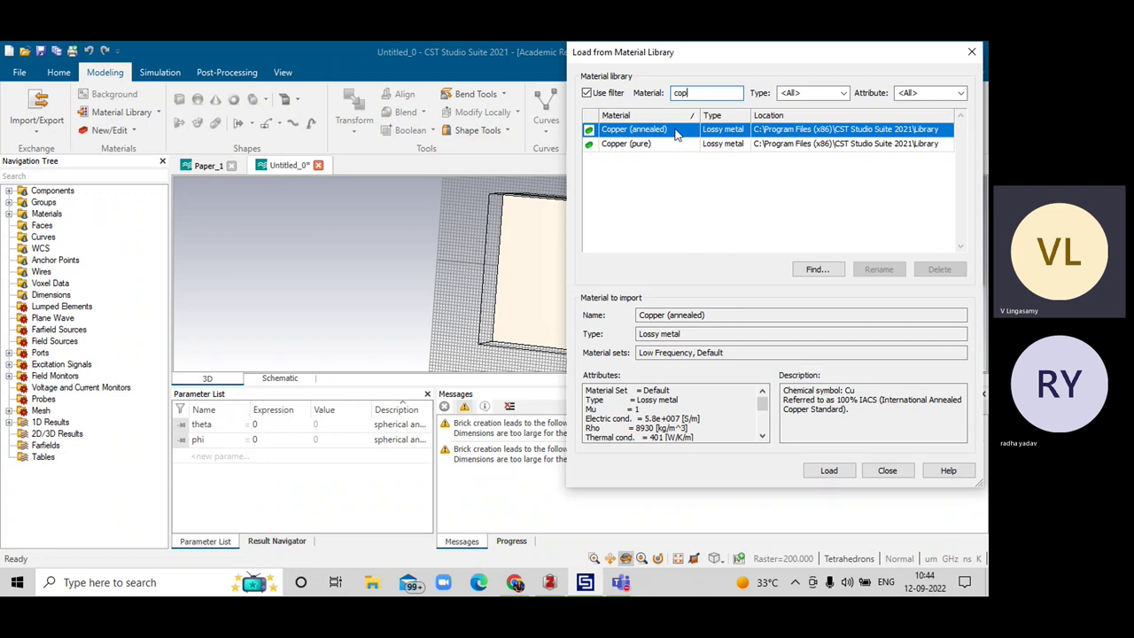
click(829, 470)
click(831, 472)
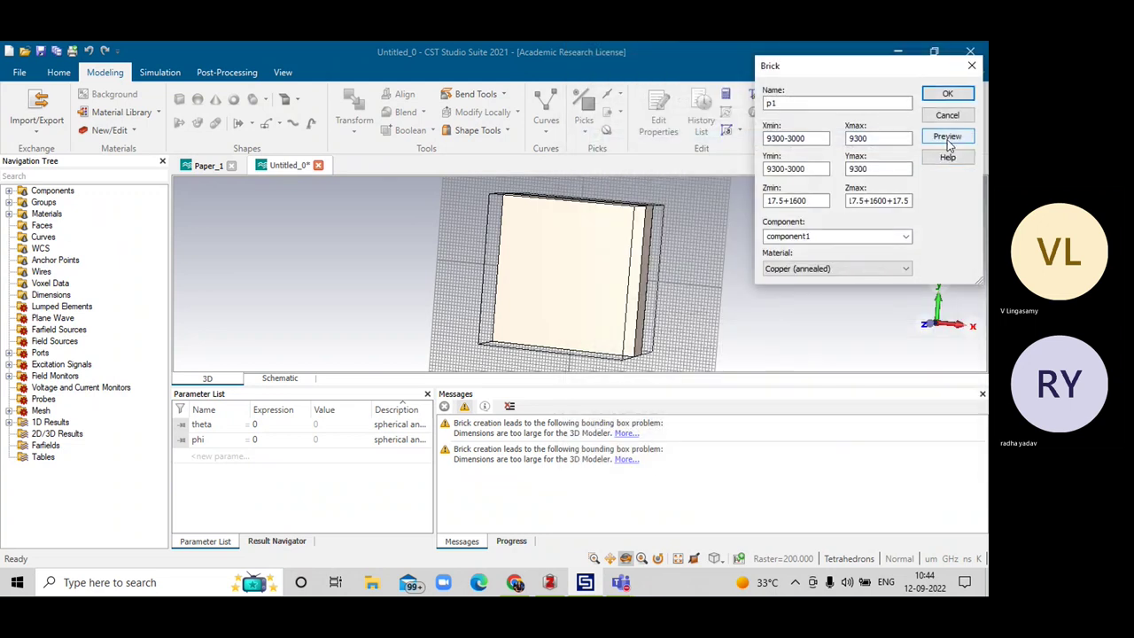
Step: Preview brick p1 and correct its X range to run from 9300/2-3000 to 9300/2
click(948, 138)
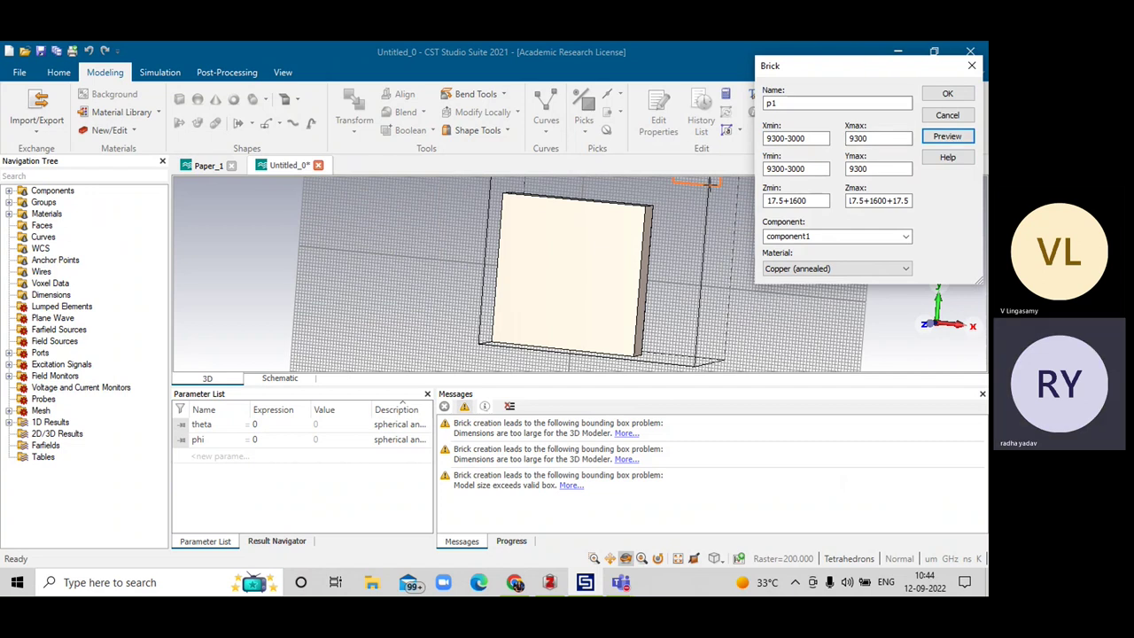
scroll(694, 250, down, 4)
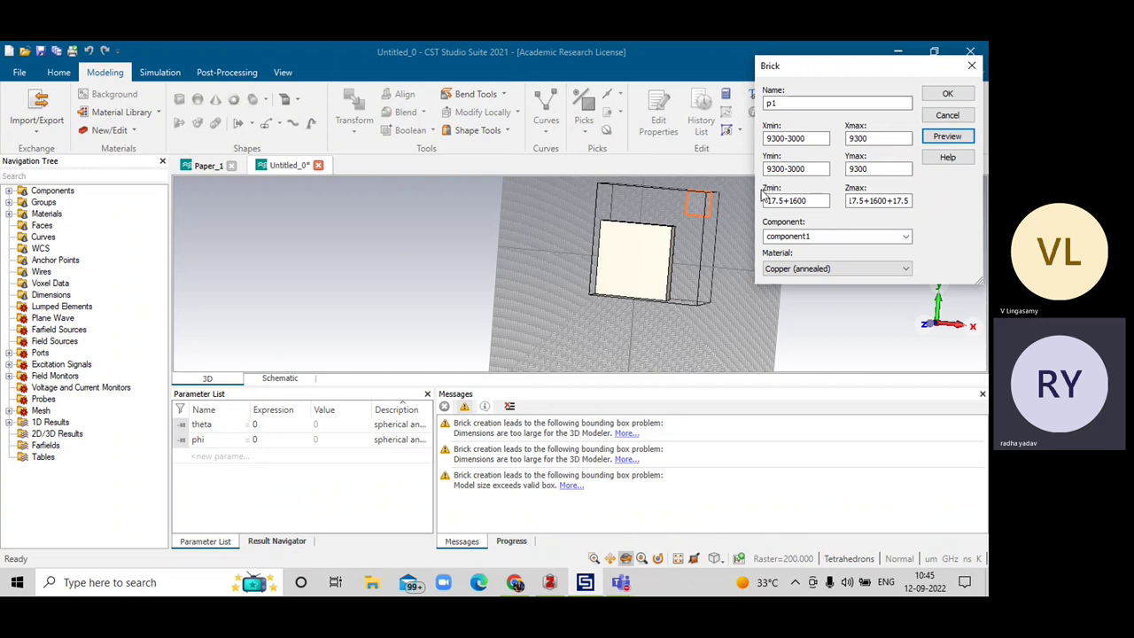
click(769, 139)
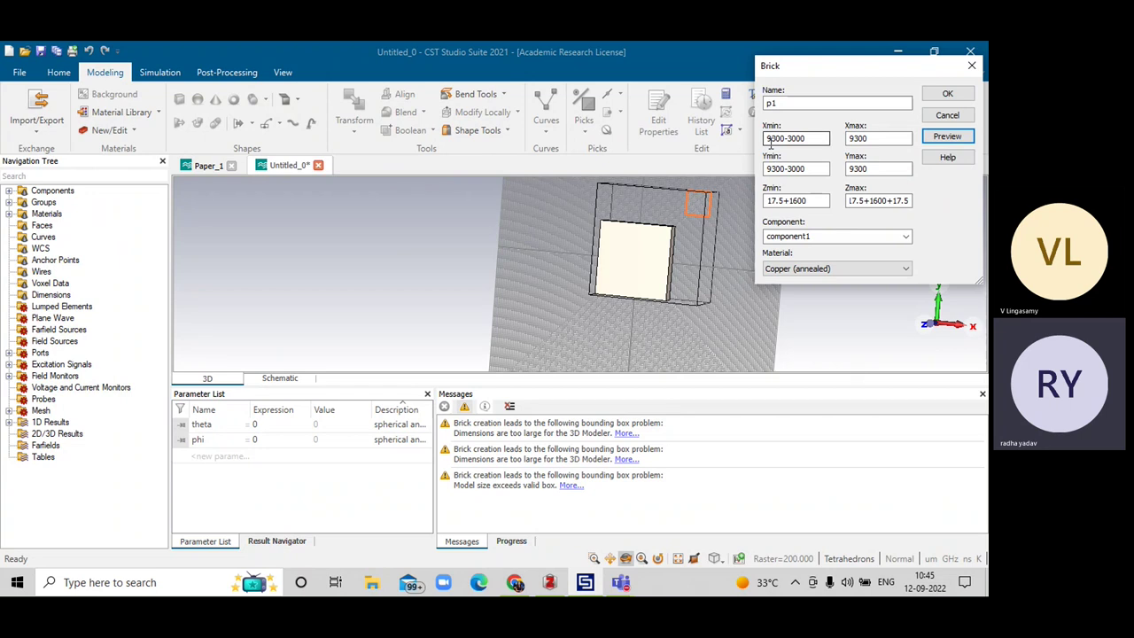
click(784, 140)
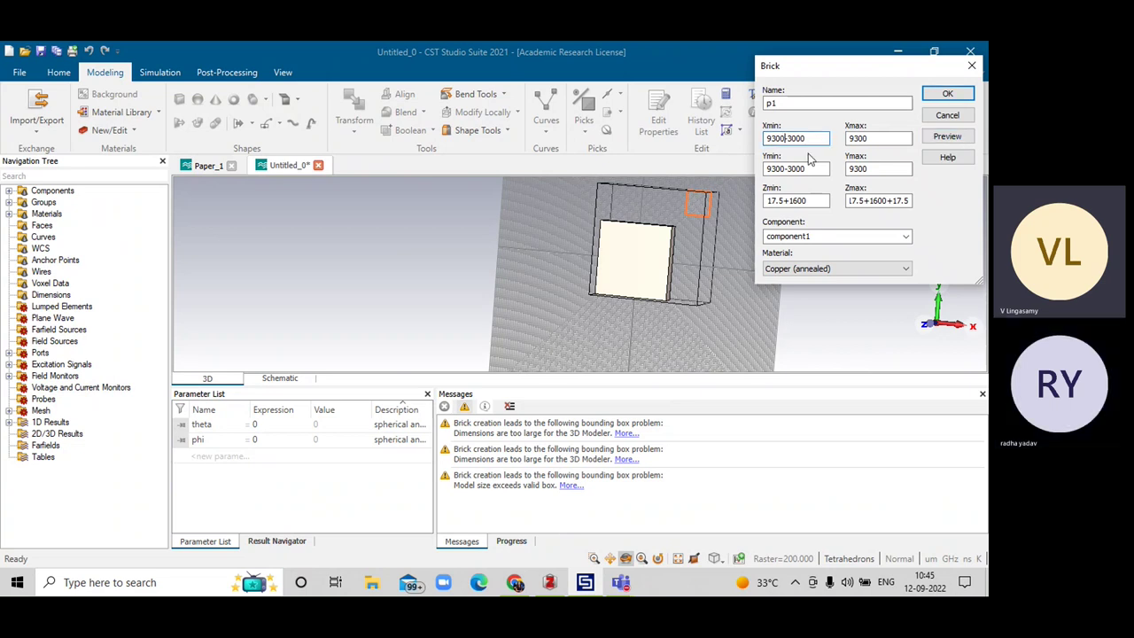
text(/2)
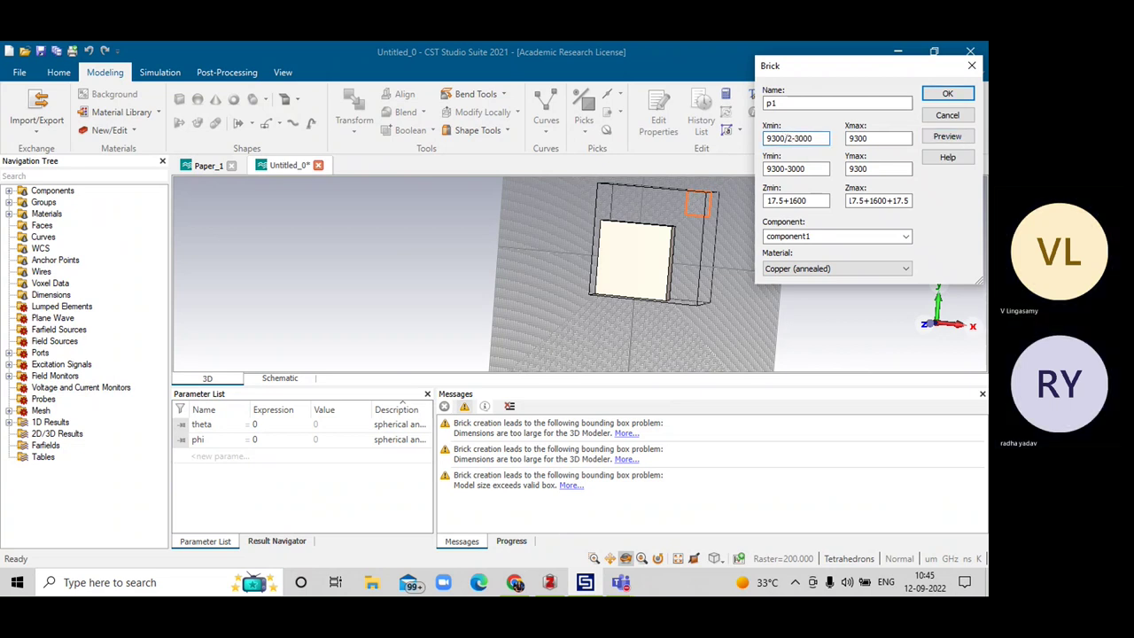
click(948, 137)
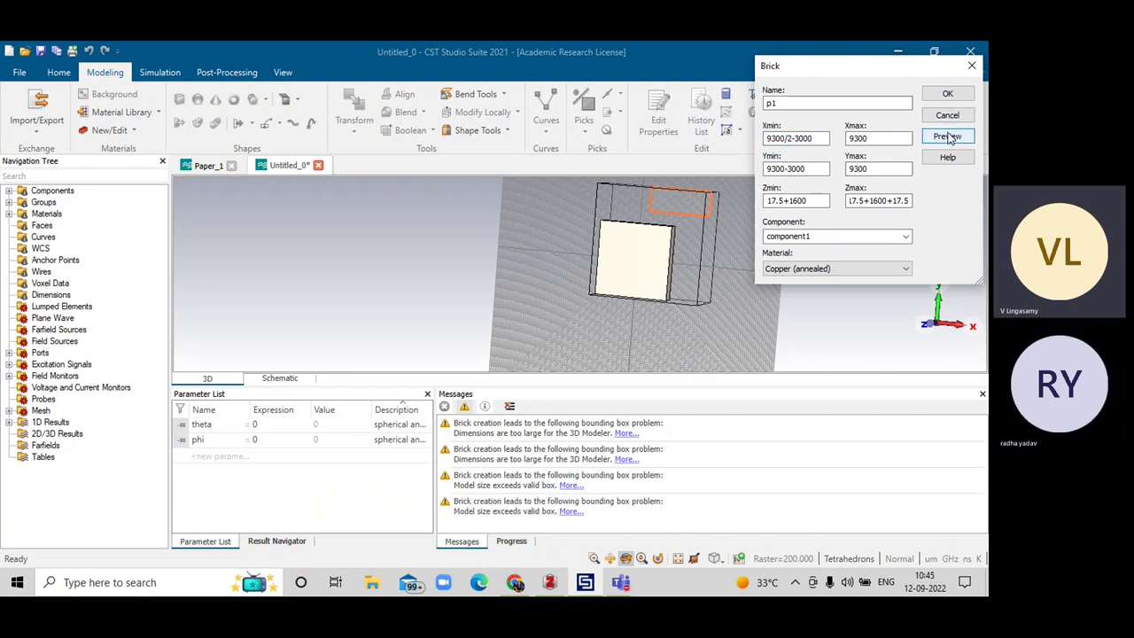
click(869, 139)
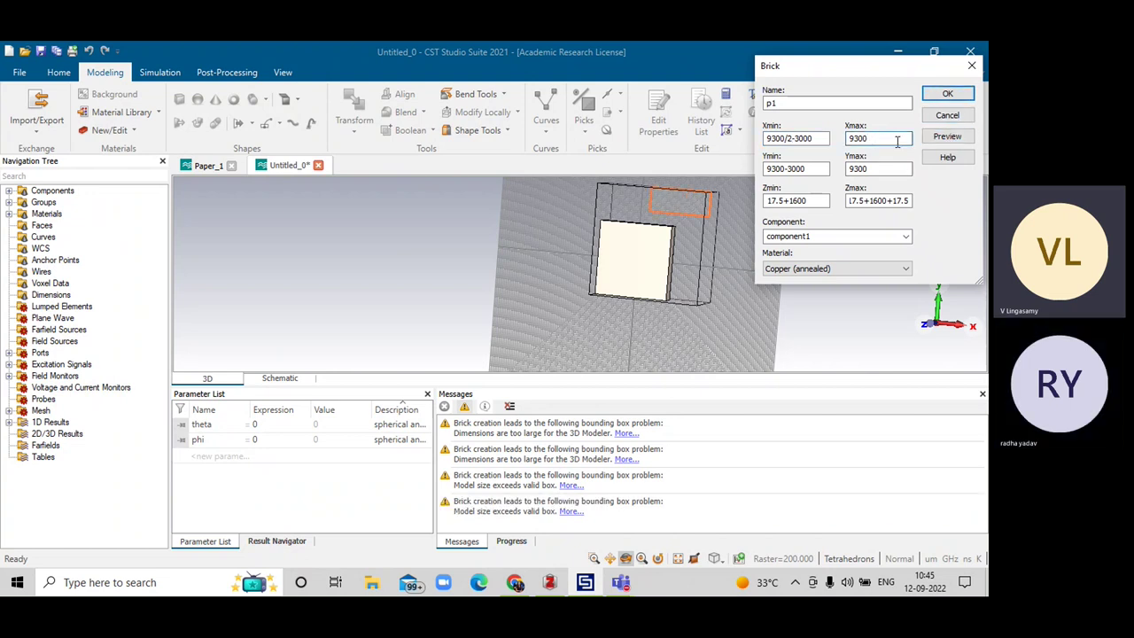
text(/2)
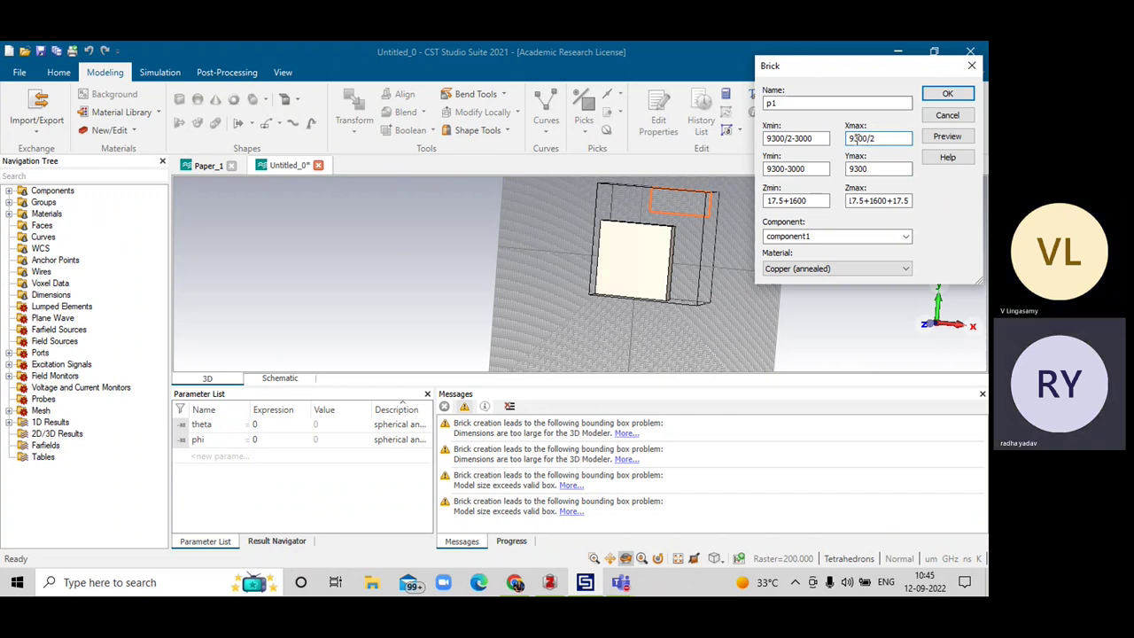
click(937, 139)
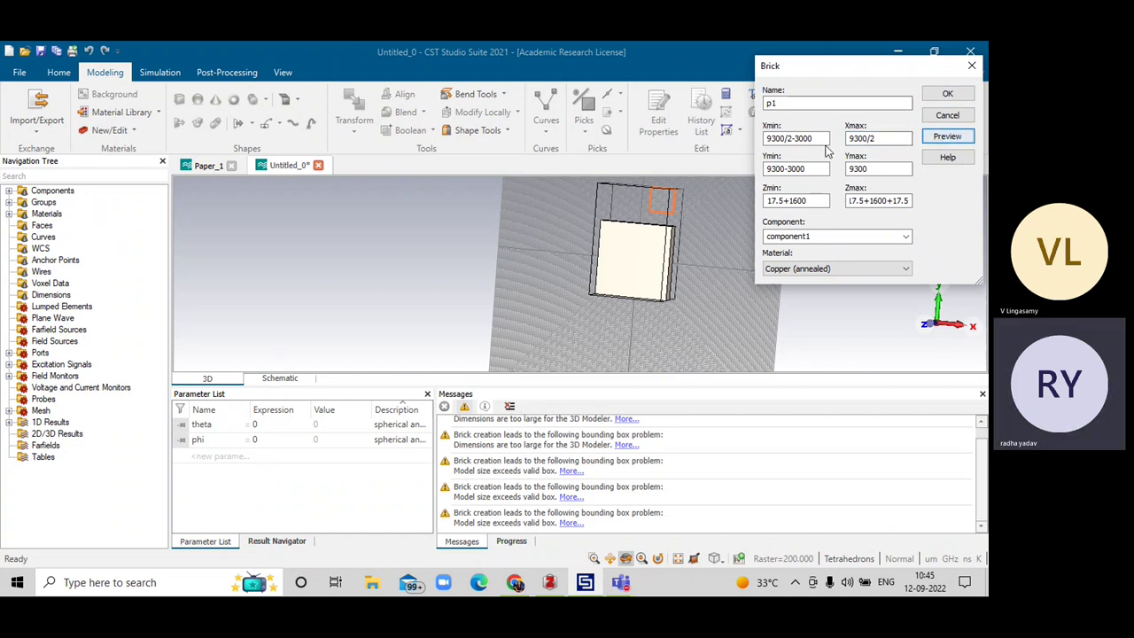
Step: Correct the Y range of brick p1 to run from 9300/2-3000 to 9300/2 and preview it
click(767, 139)
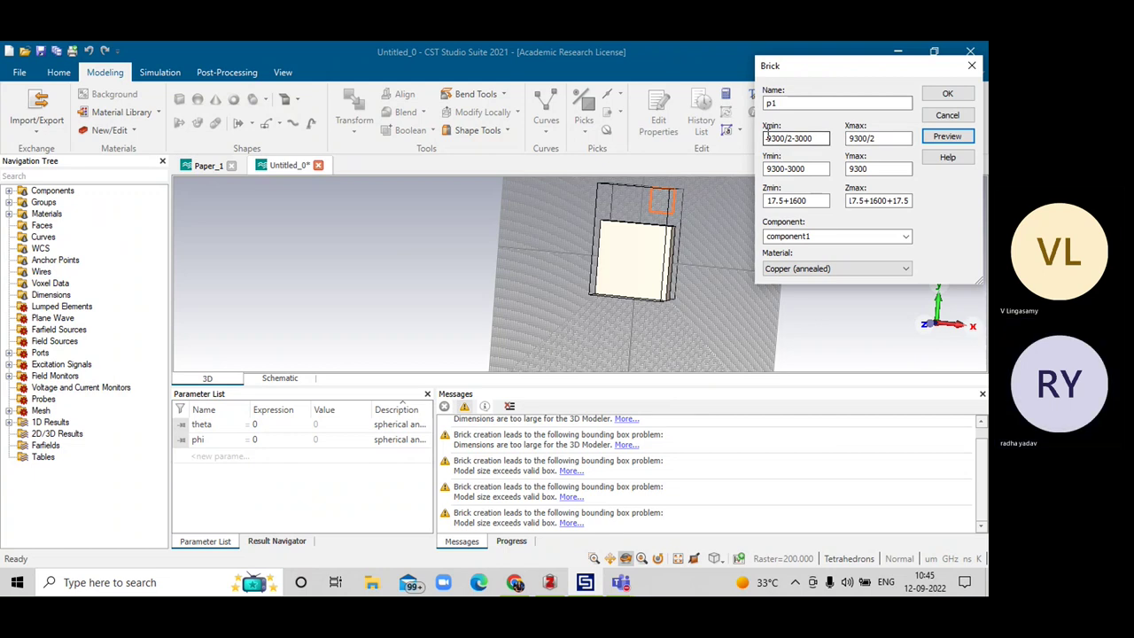
click(767, 168)
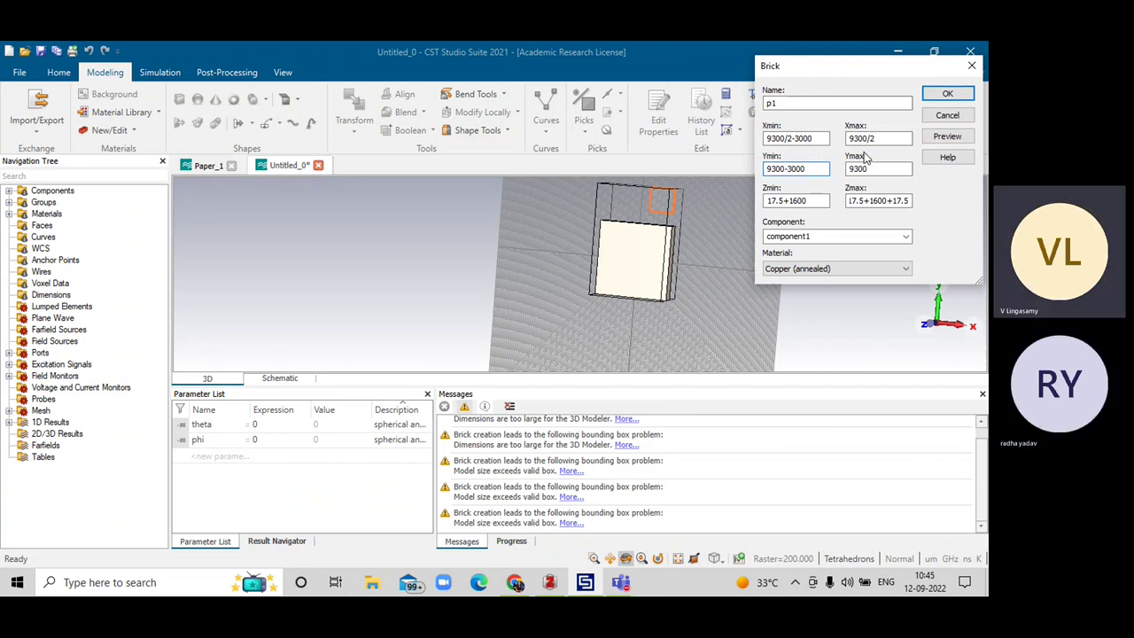
text(/2)
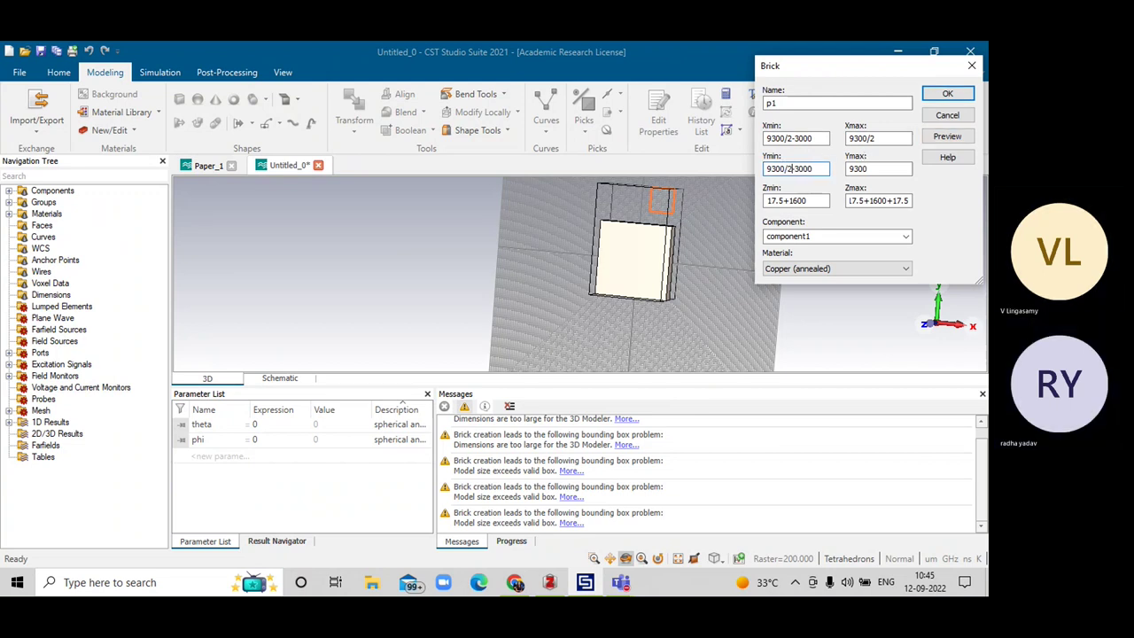
click(876, 168)
click(947, 136)
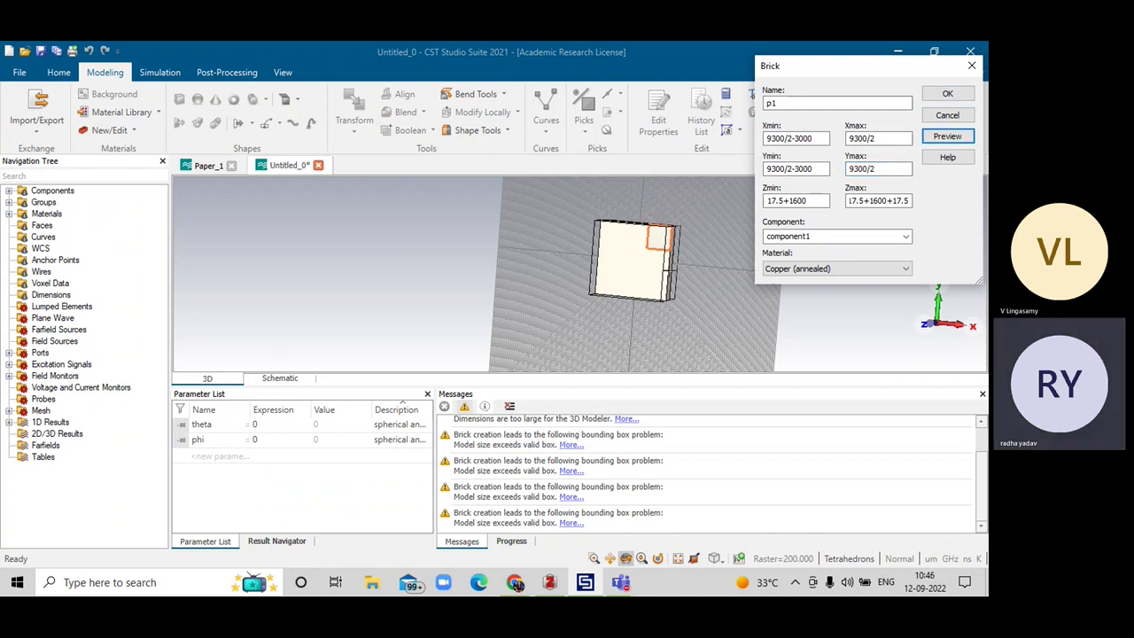
Step: Check the preview of brick p1 on the substrate's corner and create the brick
mouse_move(696, 238)
mouse_down()
mouse_move(661, 236)
mouse_move(671, 236)
mouse_move(655, 250)
mouse_move(663, 259)
mouse_up()
scroll(663, 236, up, 5)
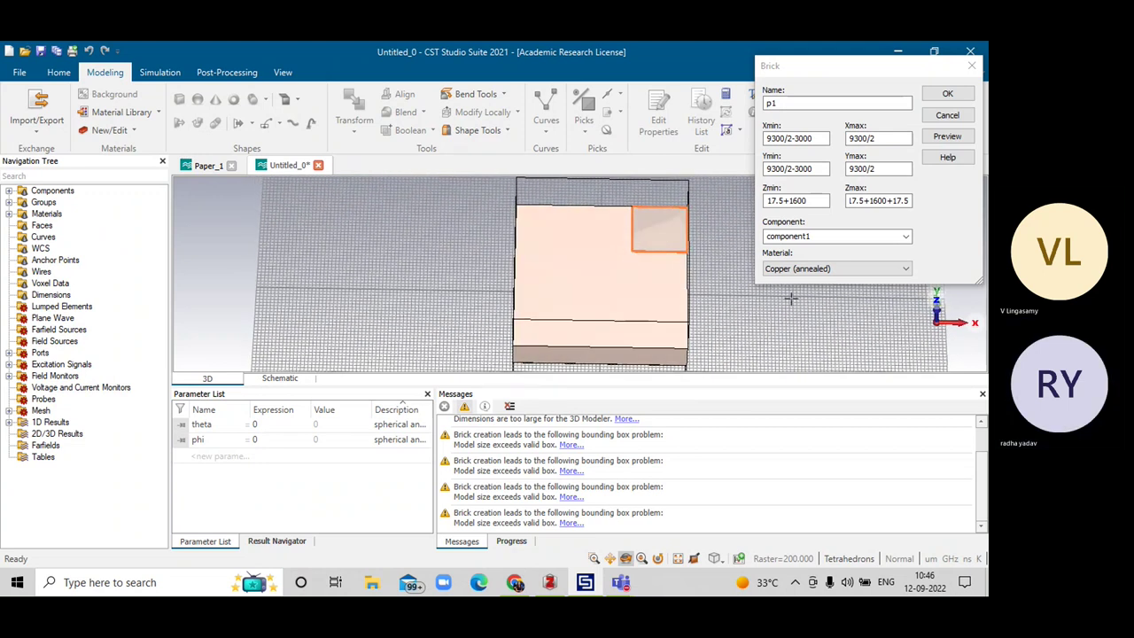
click(947, 135)
click(950, 93)
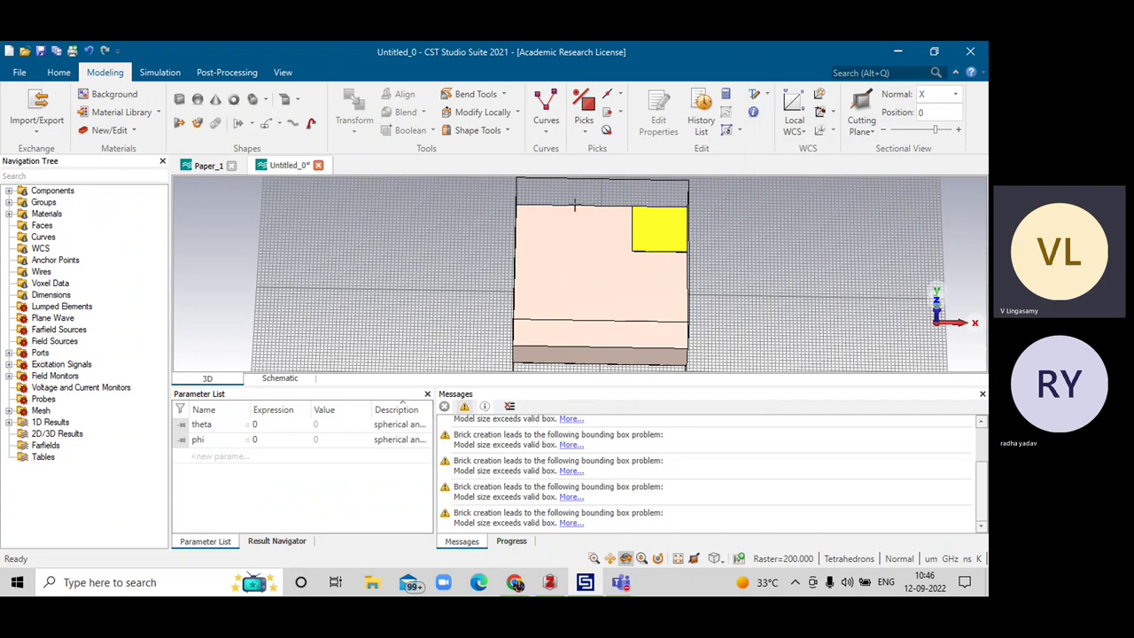
Step: Start a mirror transform of the copper patch p1 in component1
click(10, 191)
click(53, 203)
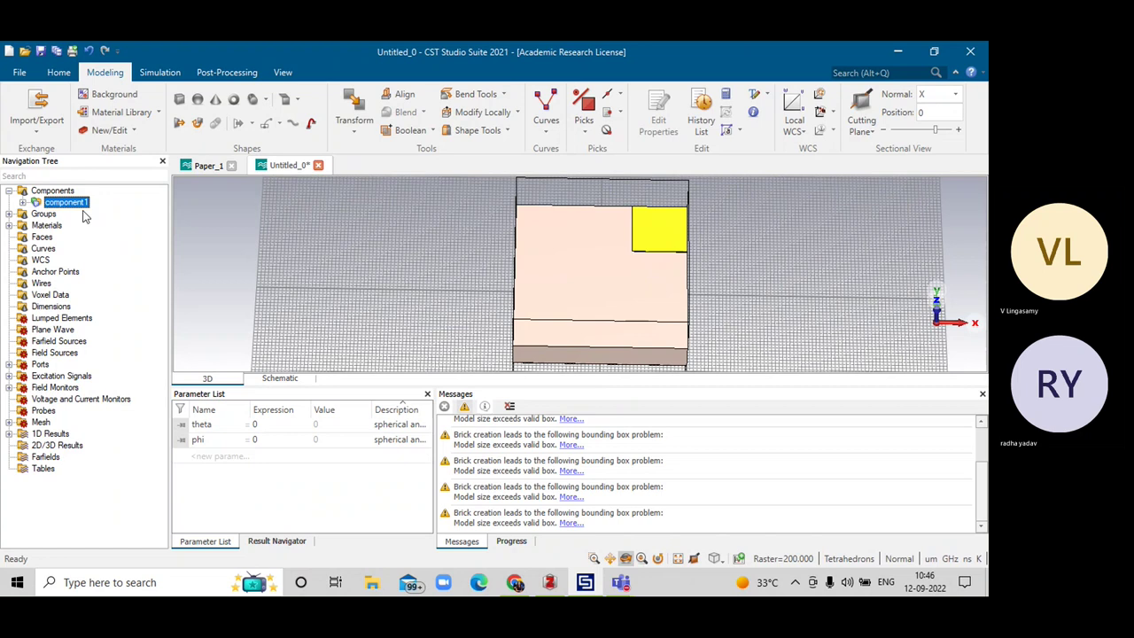
click(24, 203)
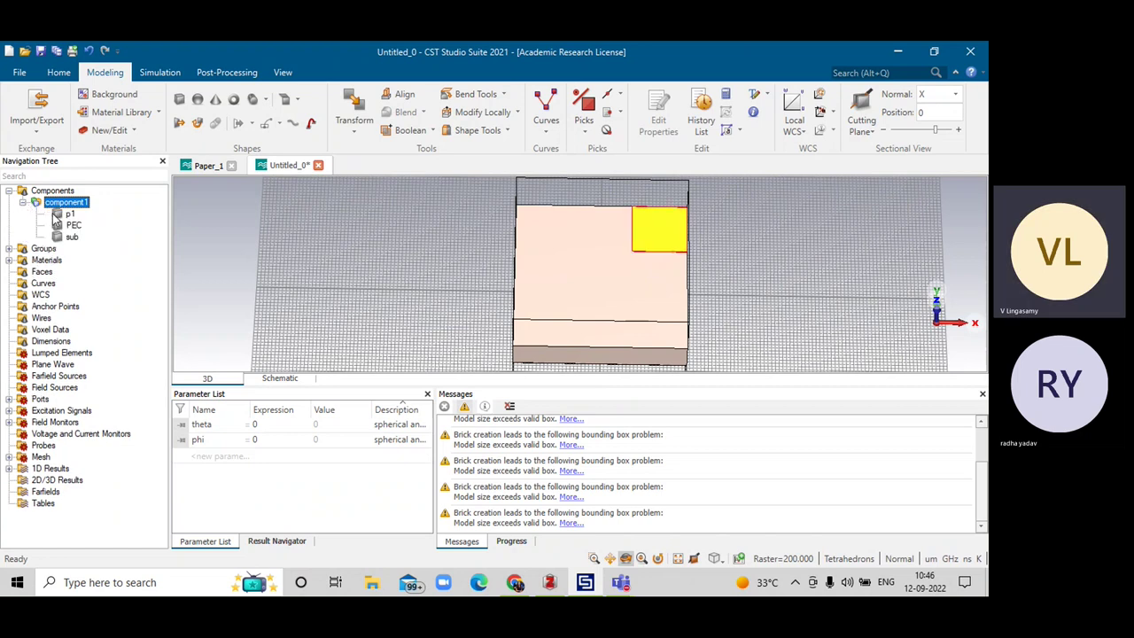
click(66, 214)
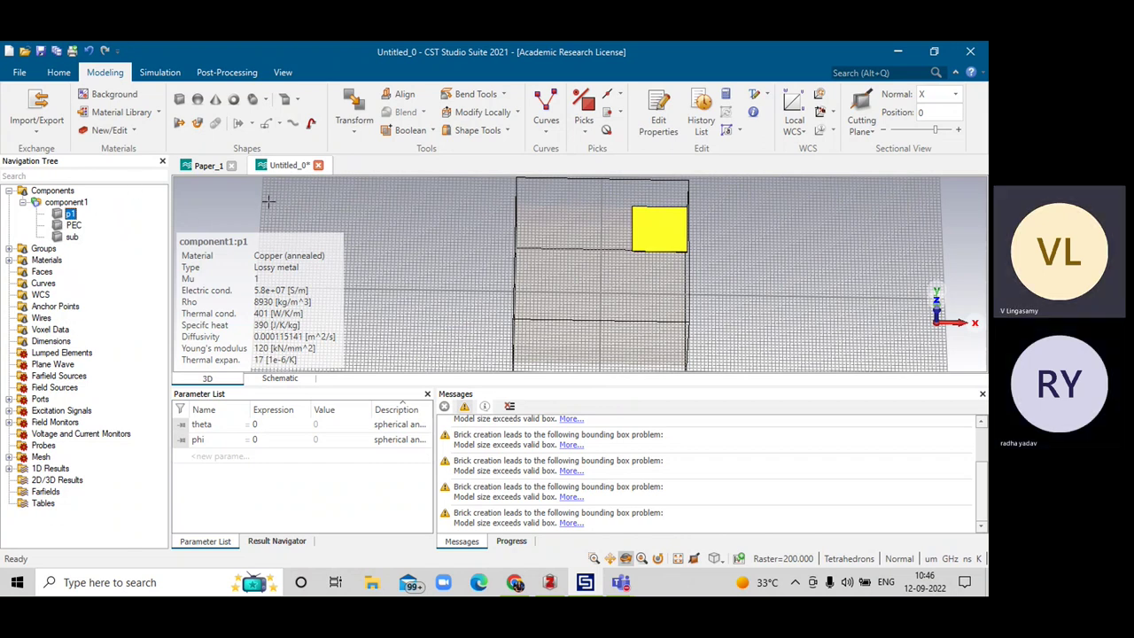
click(355, 111)
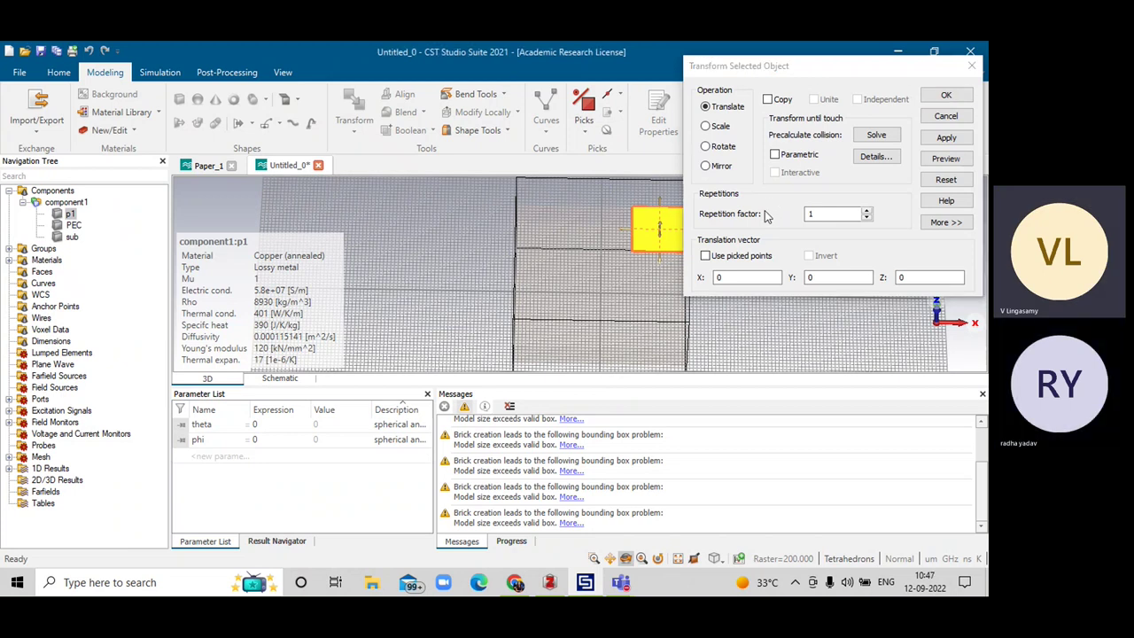
click(706, 167)
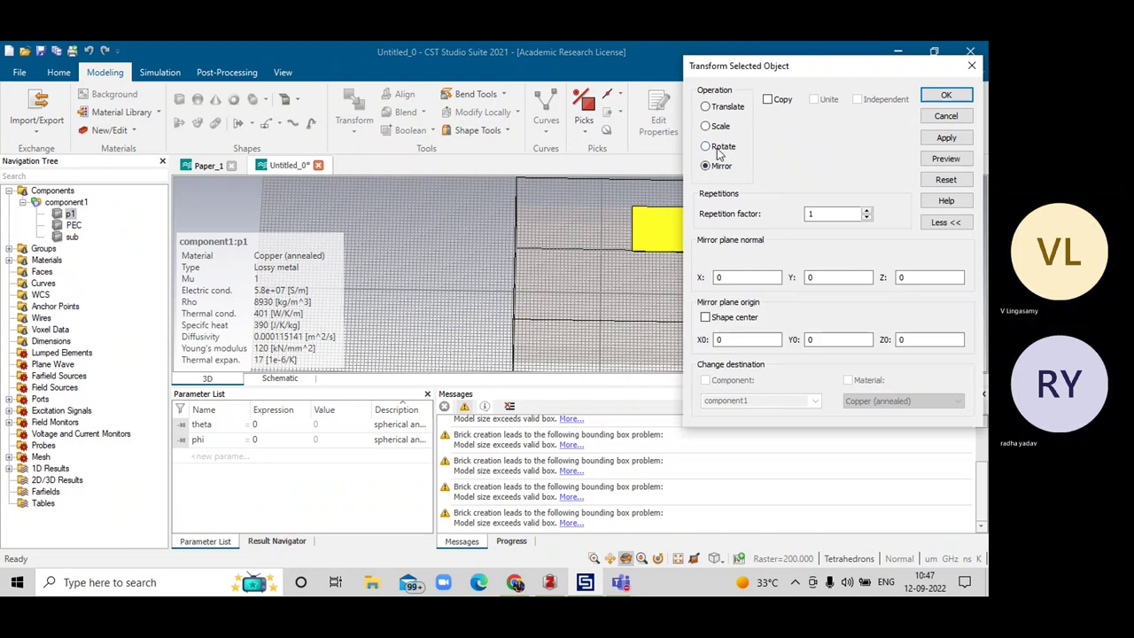
scroll(642, 235, down, 1)
scroll(642, 235, up, 1)
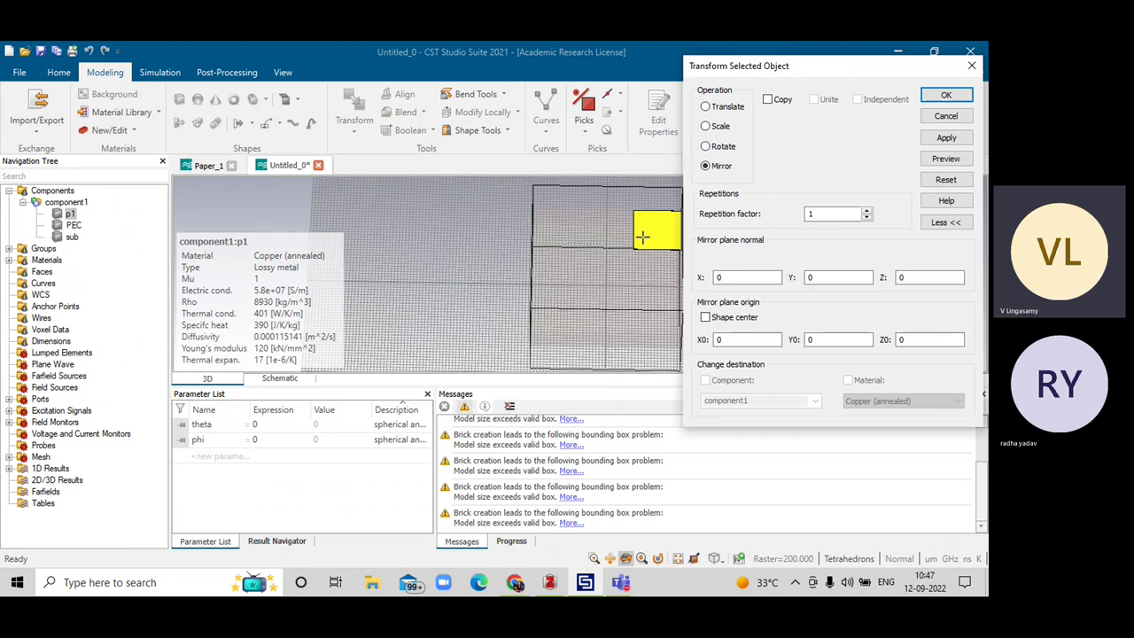
scroll(640, 245, up, 1)
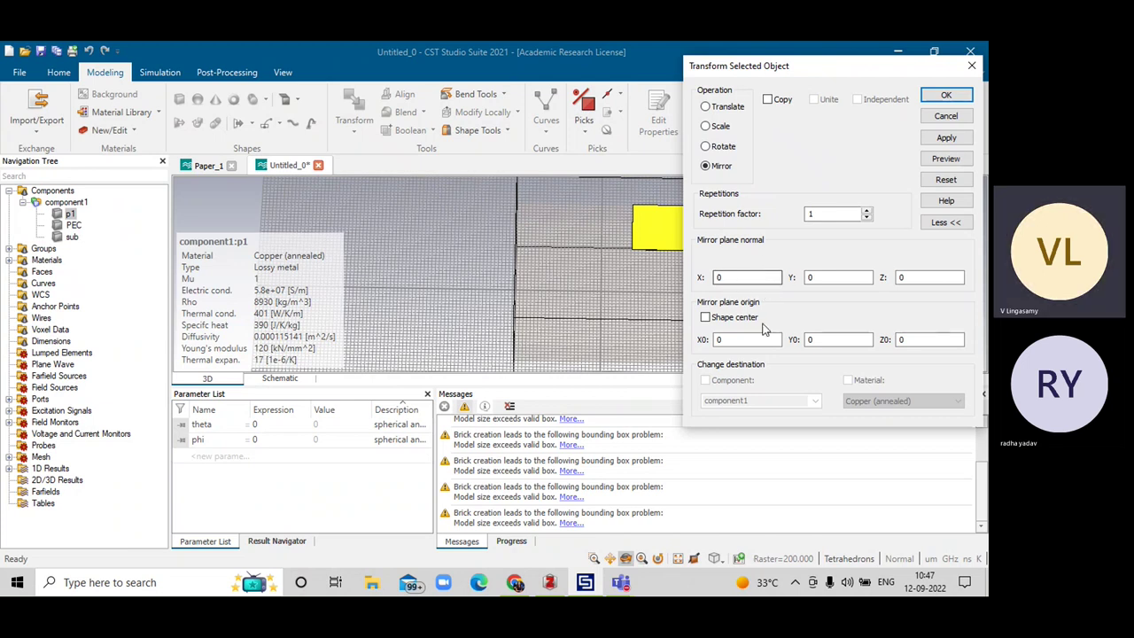
Step: Mirror p1 as a copy with the mirror plane normal Y set to 1, previewing the result before creating it
click(825, 276)
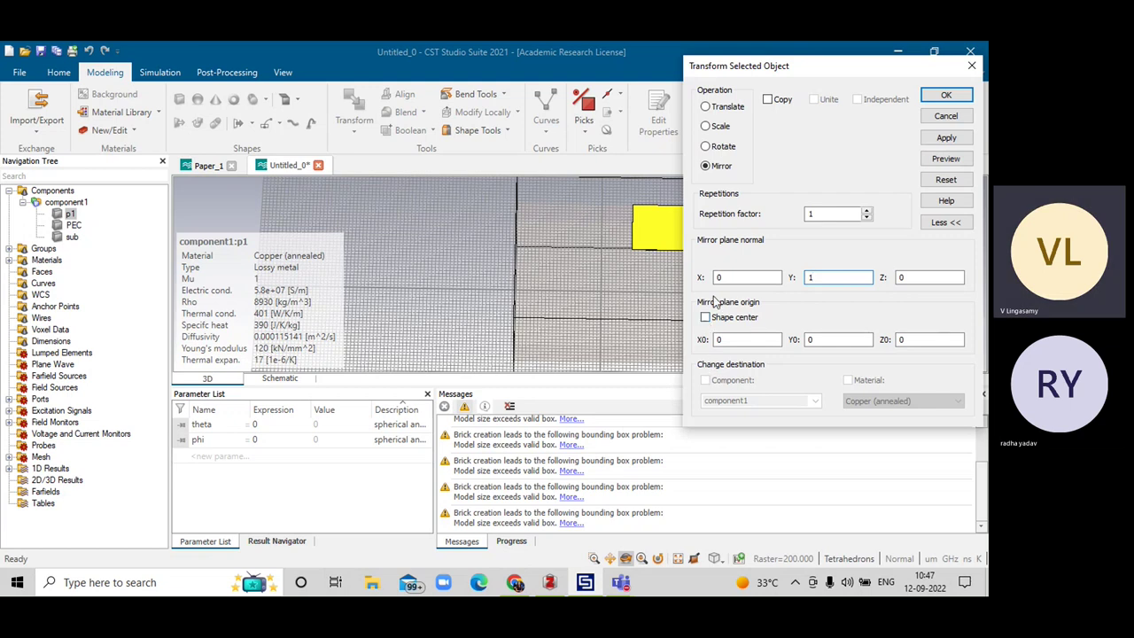
click(767, 99)
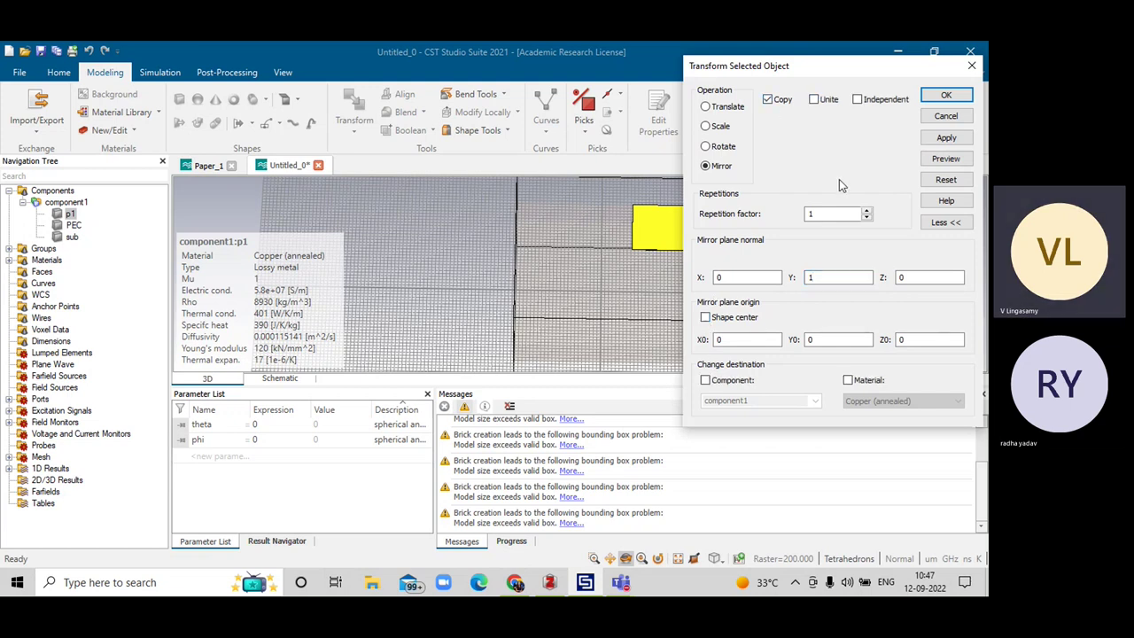
click(945, 159)
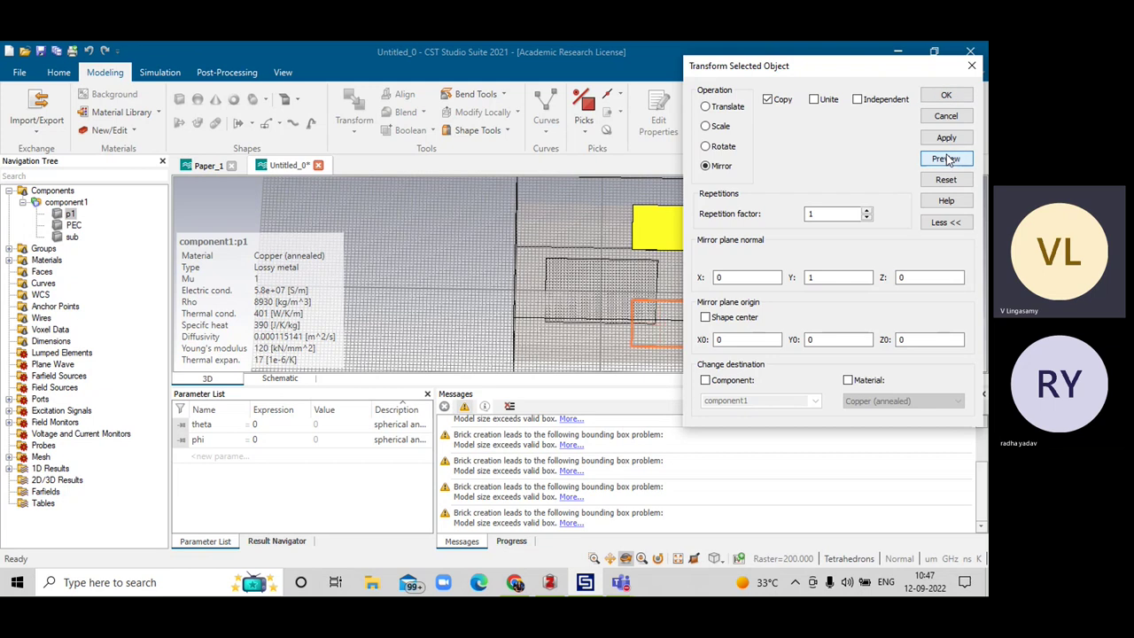
scroll(562, 273, down, 2)
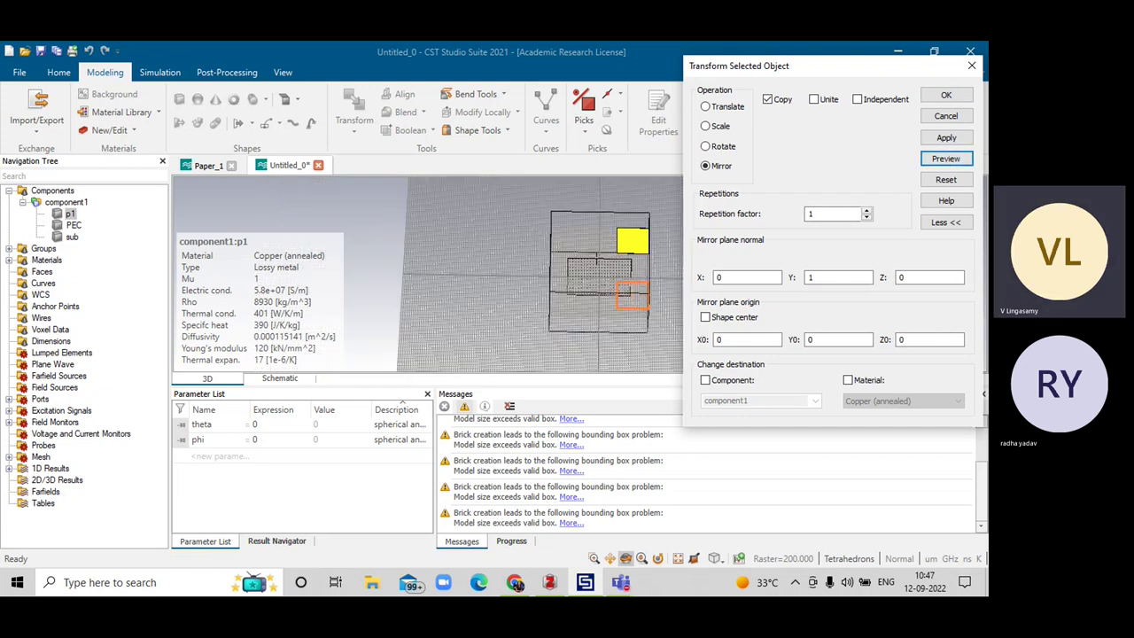
scroll(596, 248, down, 2)
scroll(595, 248, up, 2)
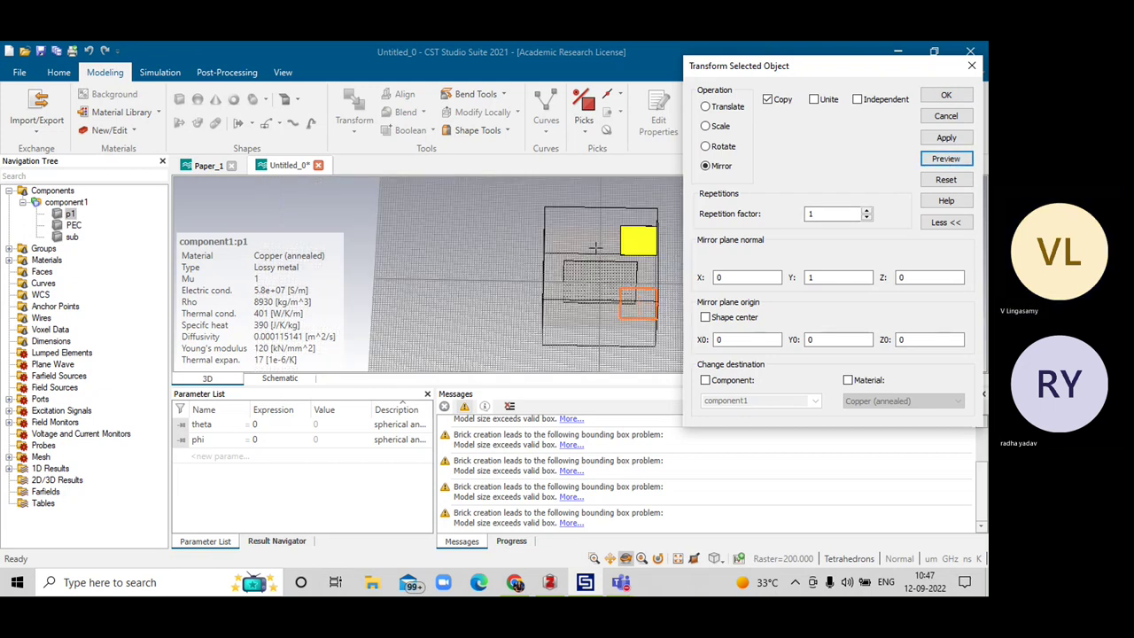
mouse_move(595, 248)
mouse_down()
mouse_move(602, 215)
mouse_move(604, 256)
mouse_up()
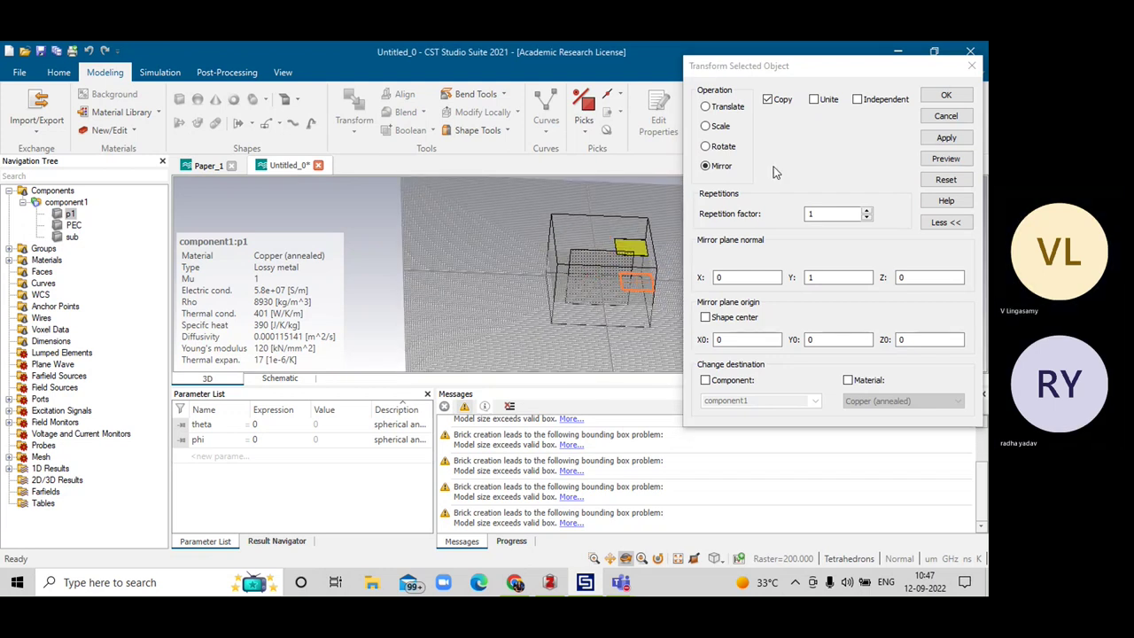
click(945, 96)
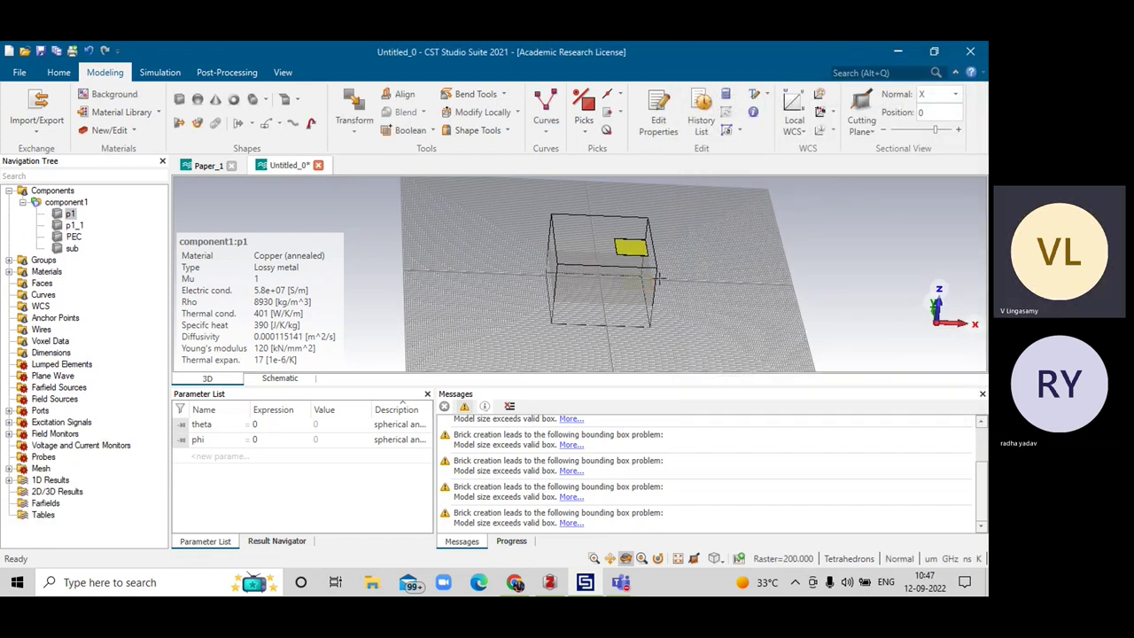
drag(652, 281, 647, 321)
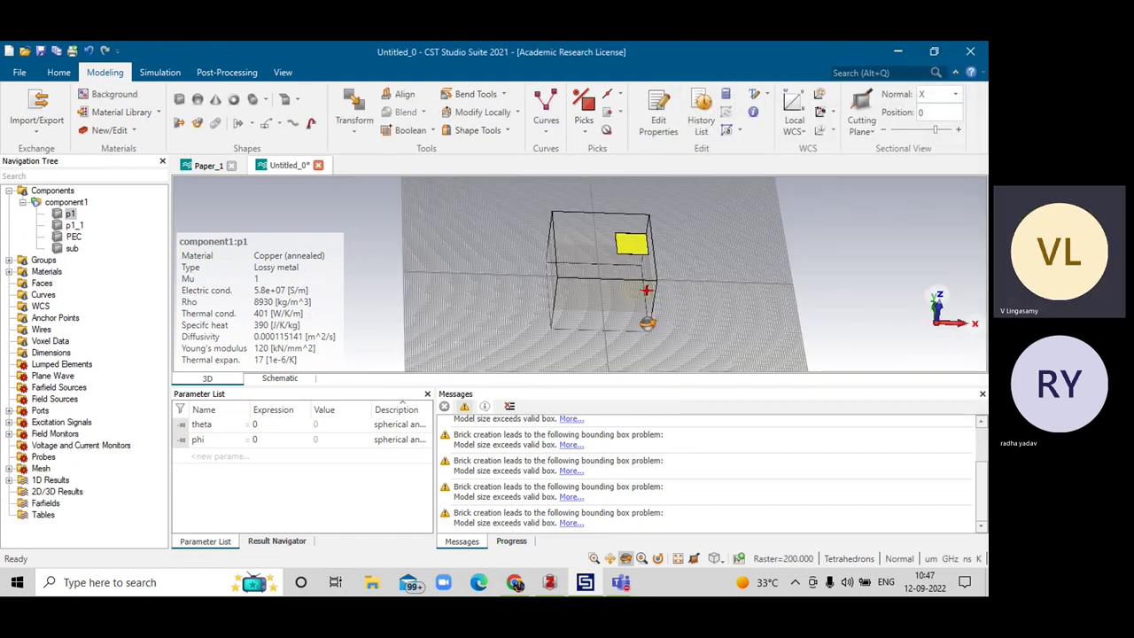
Step: Set up a mirror of p1 and p1_1 together with the plane normal X set to 1 and preview it
click(71, 214)
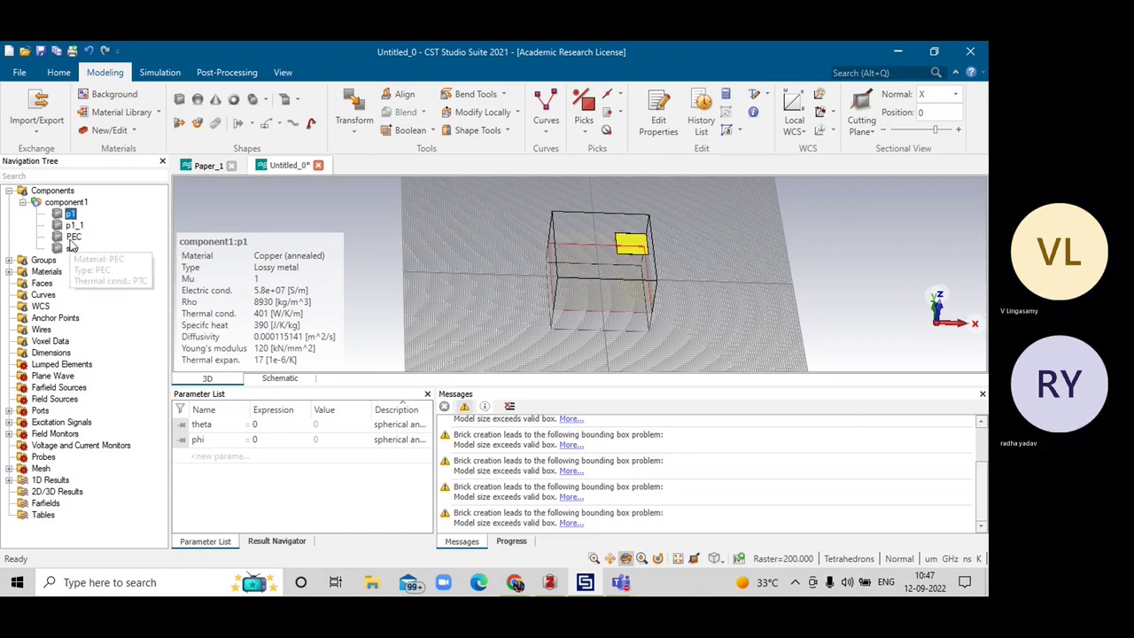
ctrl+click(75, 225)
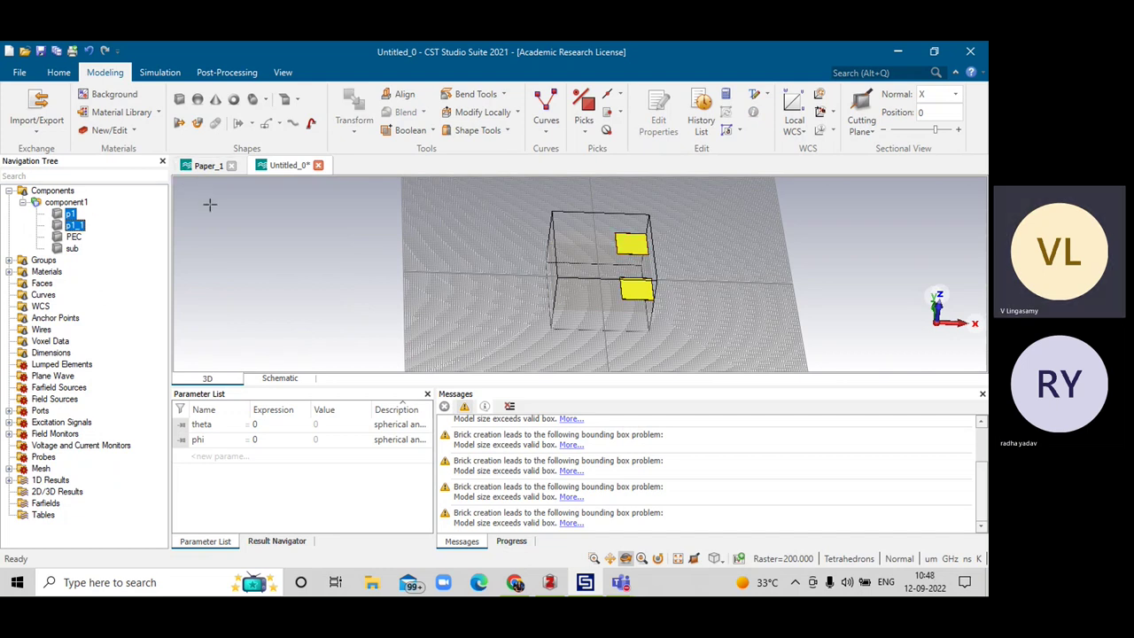
key(ctrl+t)
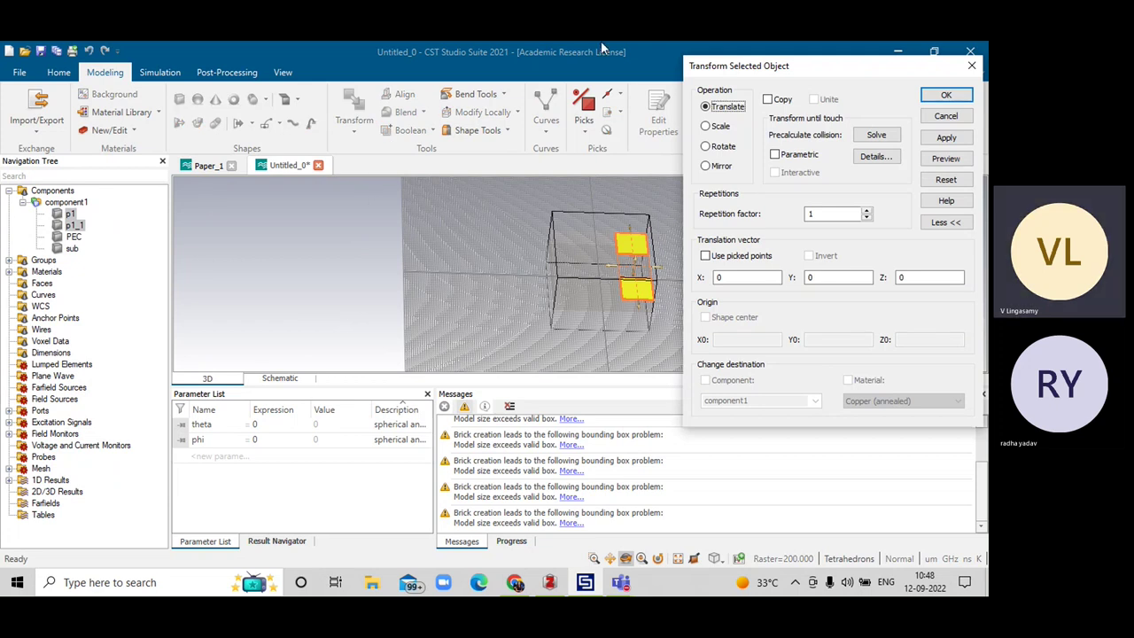
click(706, 166)
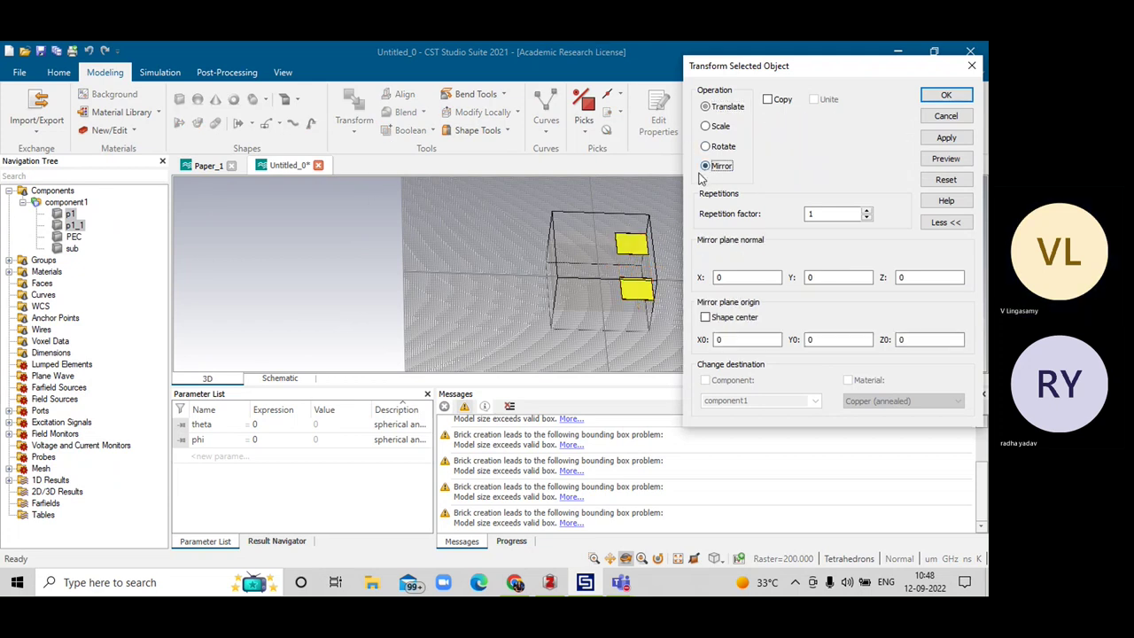
click(811, 279)
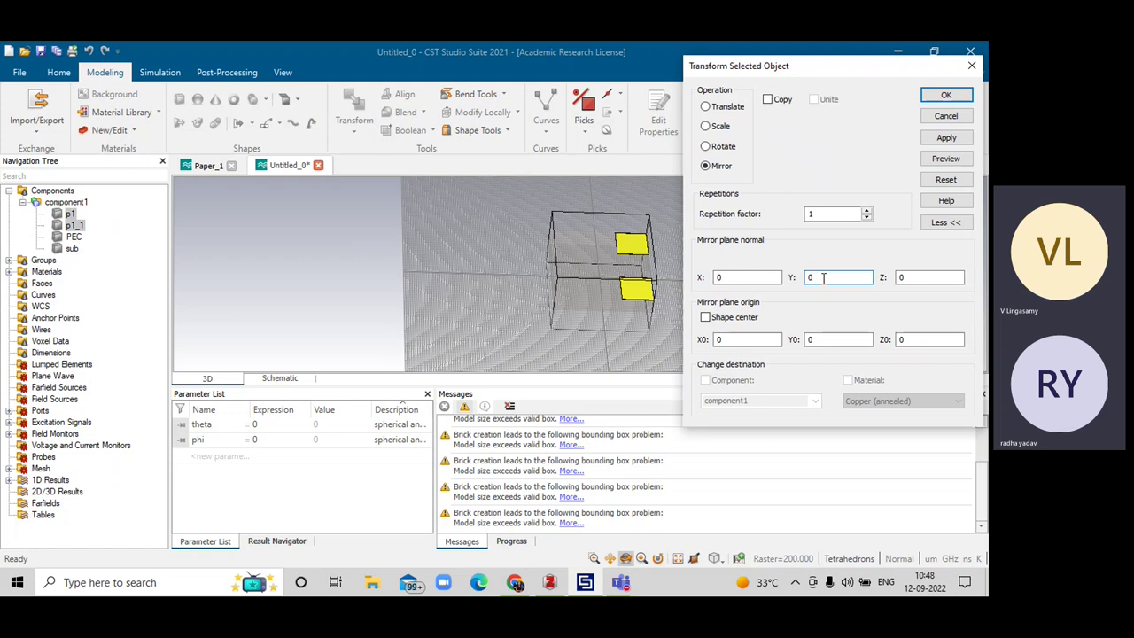
double_click(734, 278)
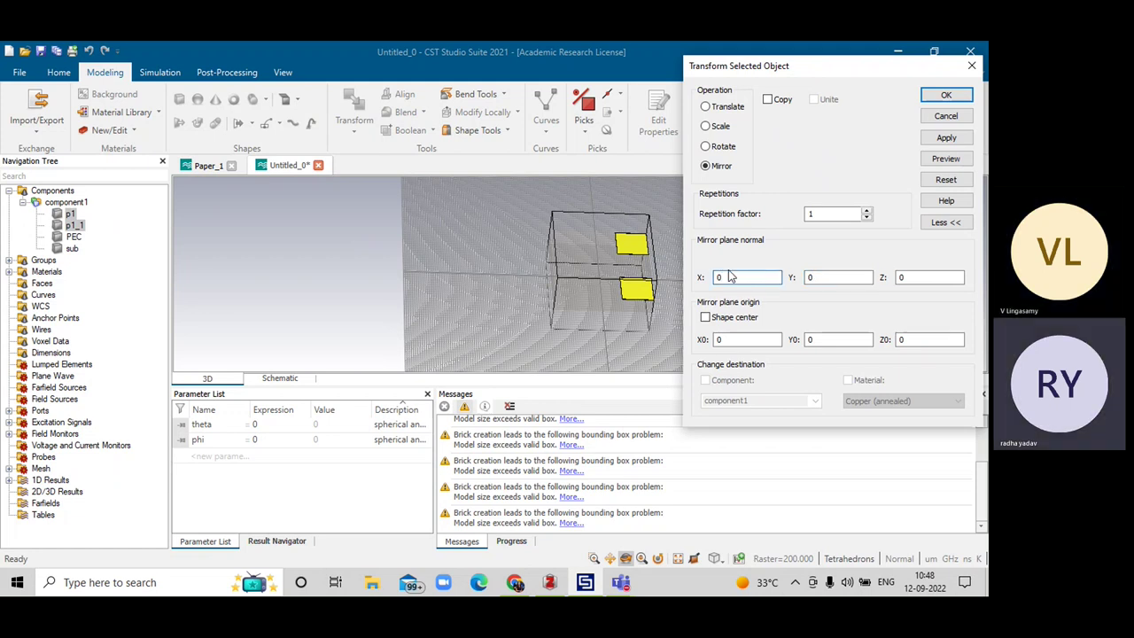
text(1)
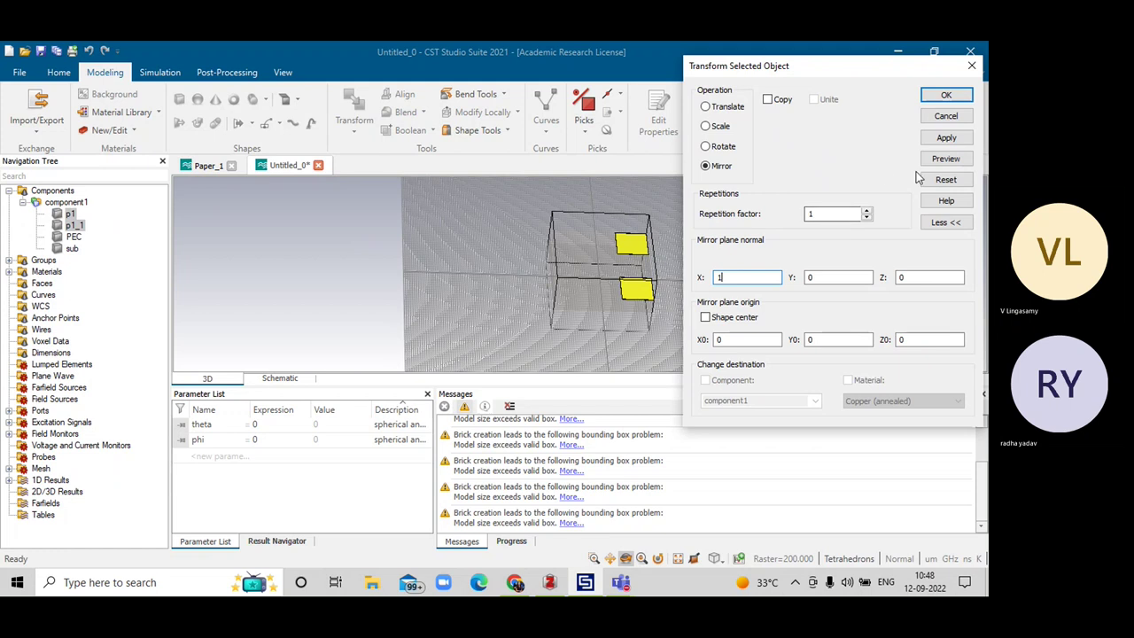
click(944, 159)
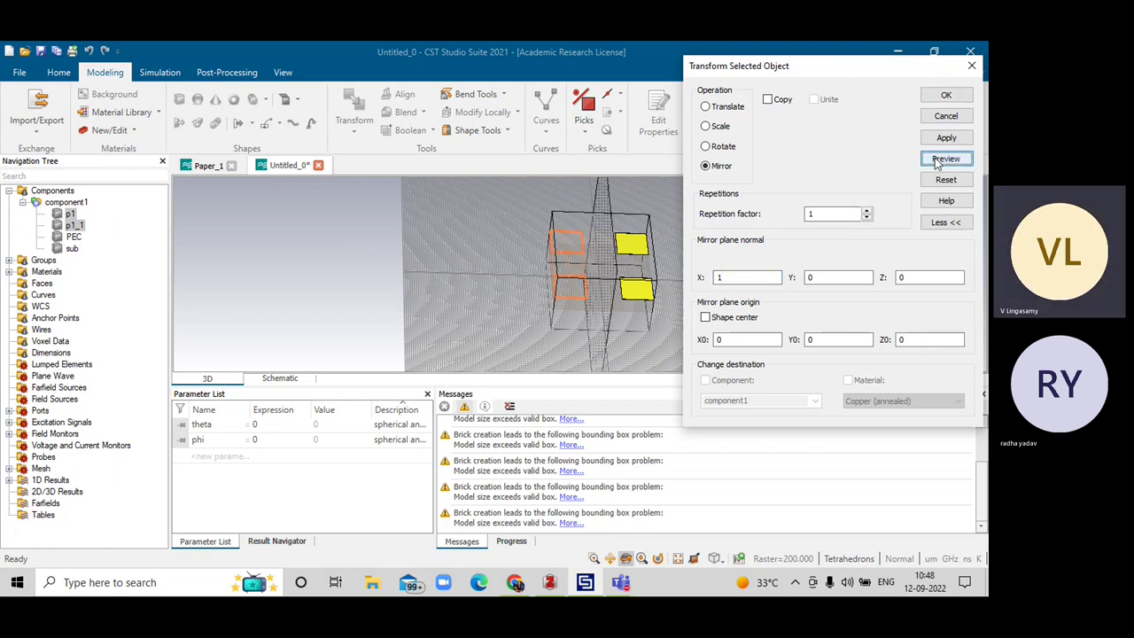
Step: Keep the original patches by enabling copying, preview the mirror again and create the two mirrored patches
click(768, 99)
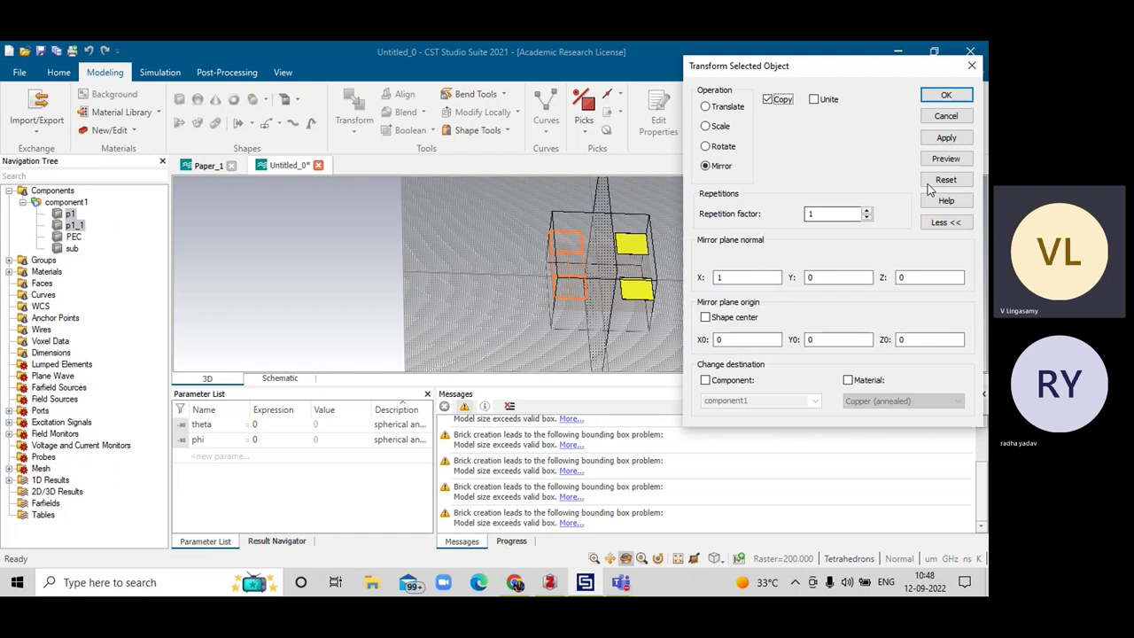
click(948, 160)
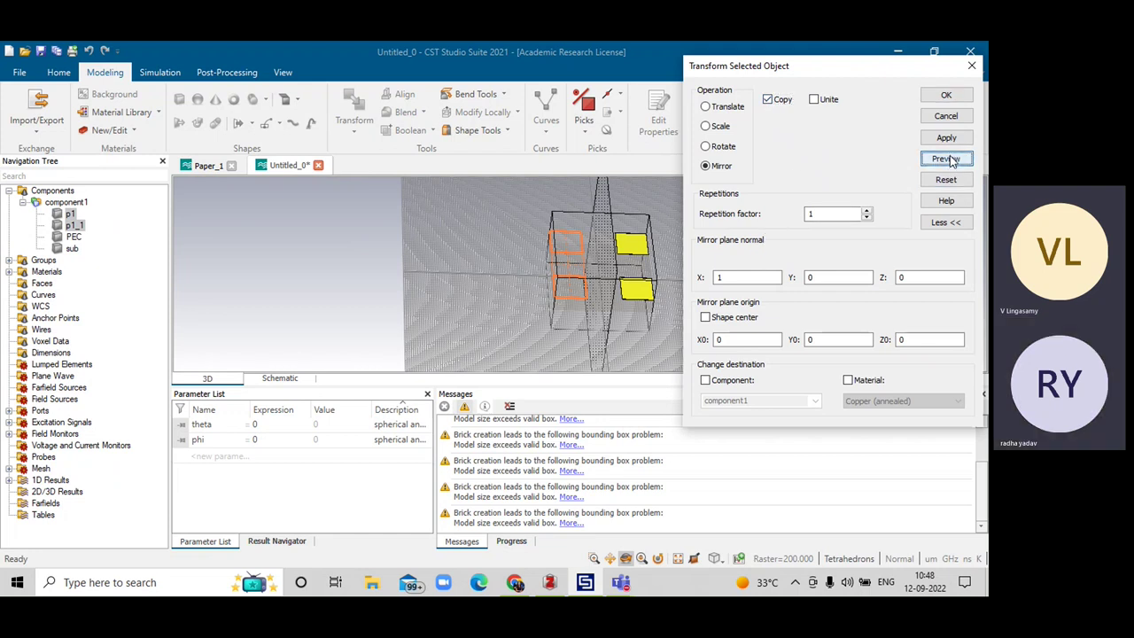
click(944, 98)
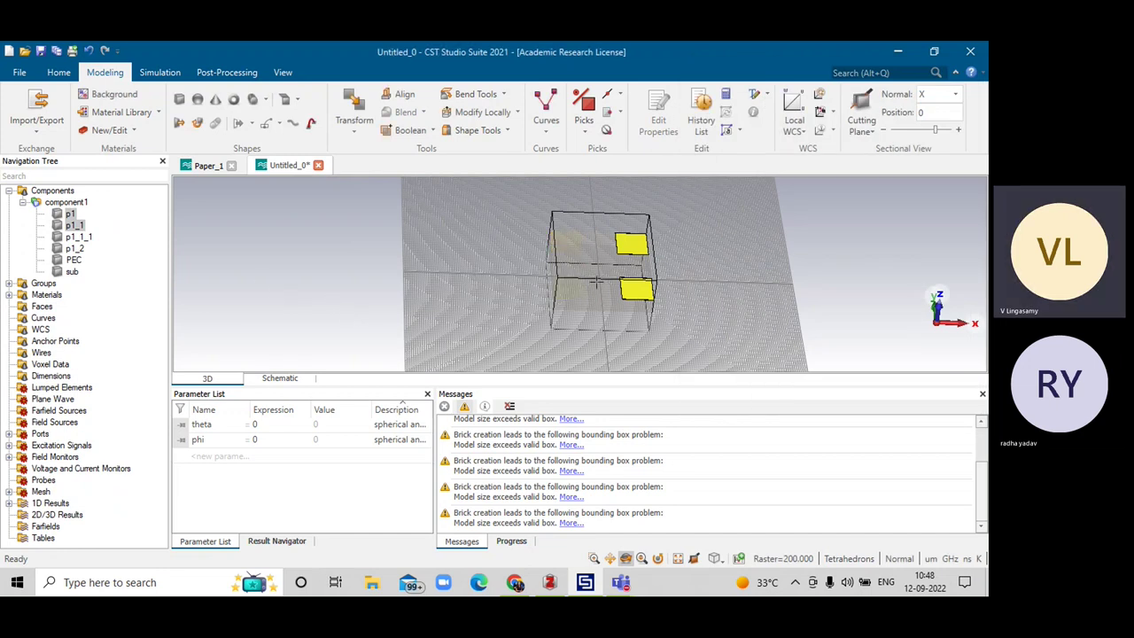
key(space)
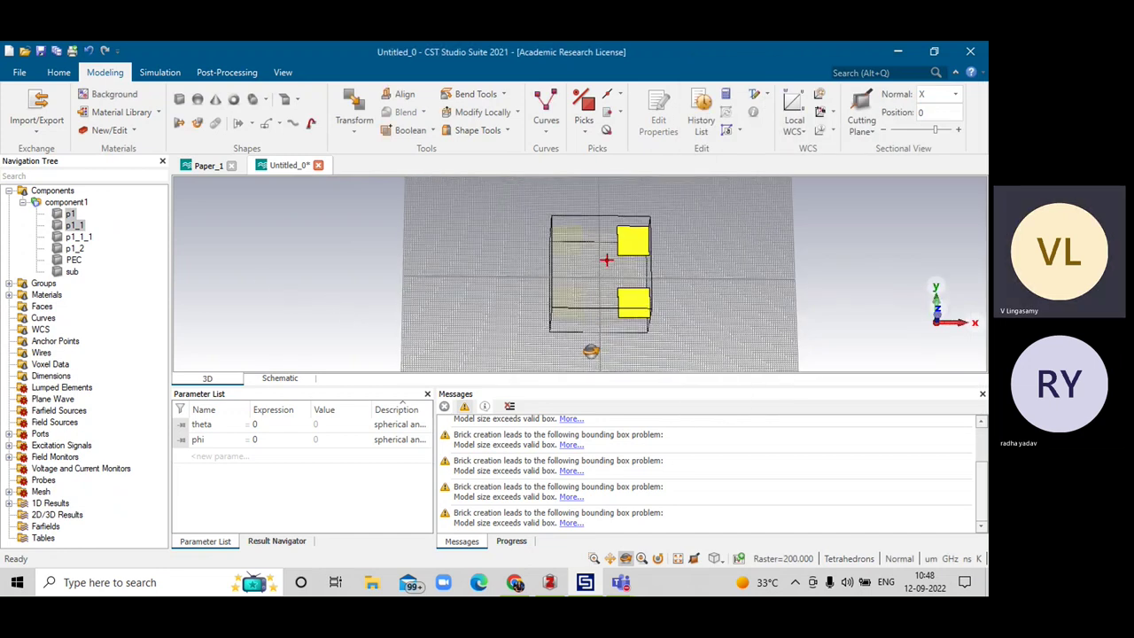
drag(606, 259, 563, 285)
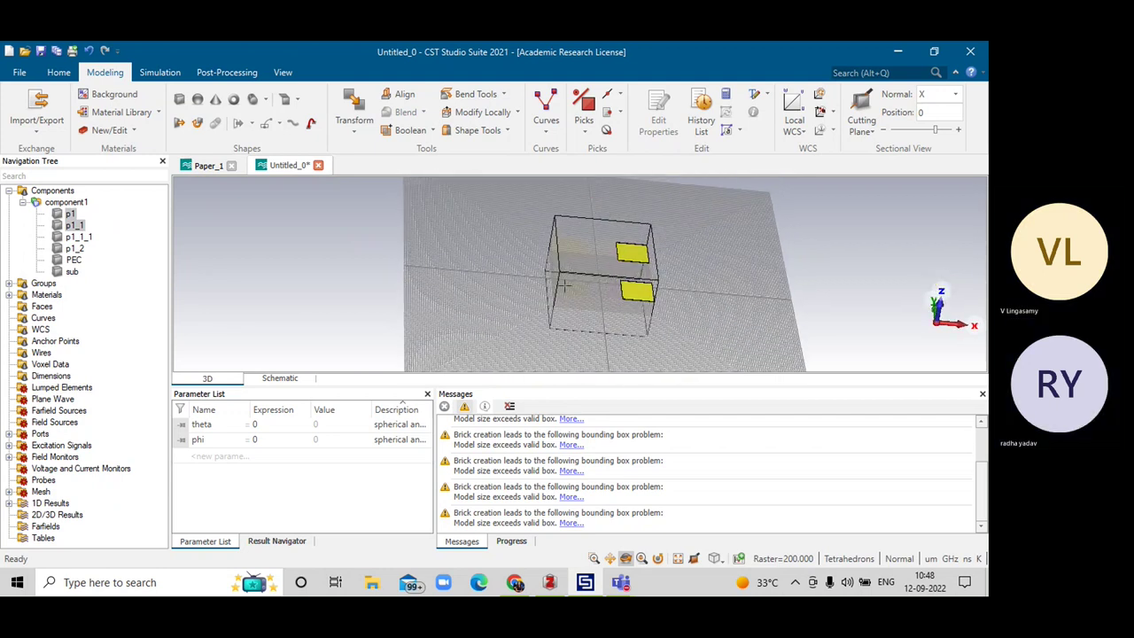
Step: Highlight patches p1_1, p1_1_1 and p1_2 in the model to check their positions at the corners
click(75, 225)
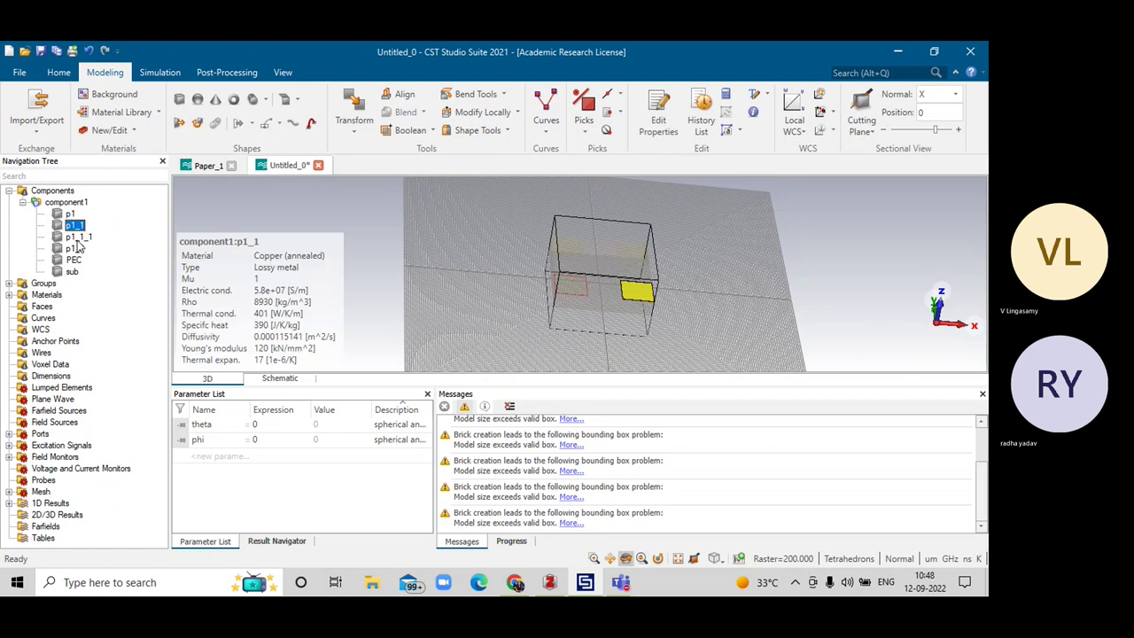
click(78, 237)
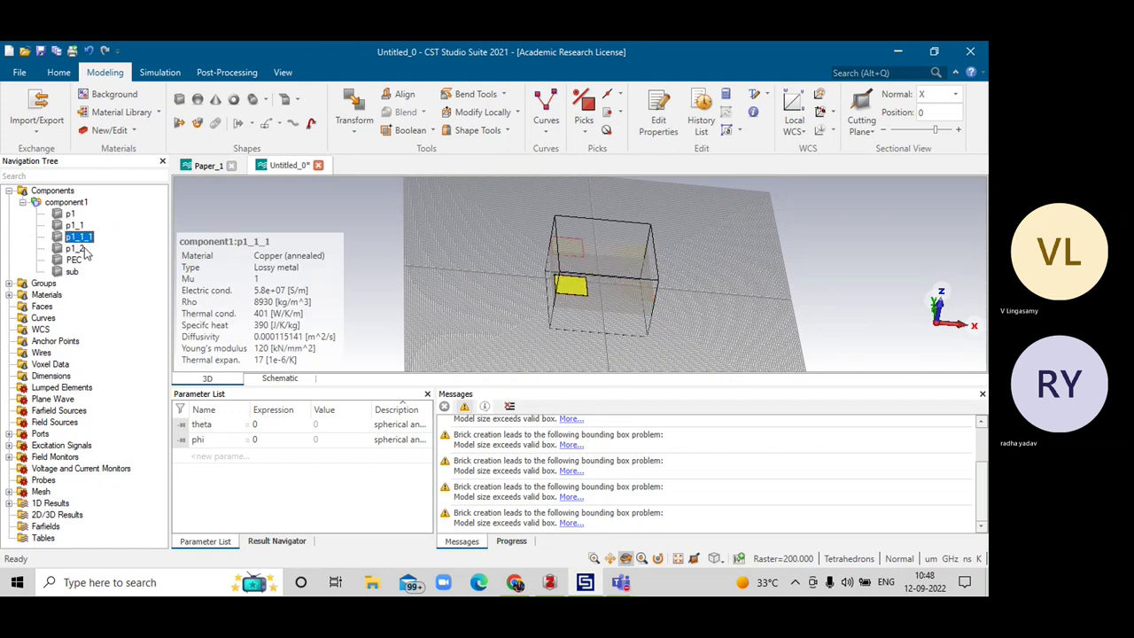
ctrl+click(81, 251)
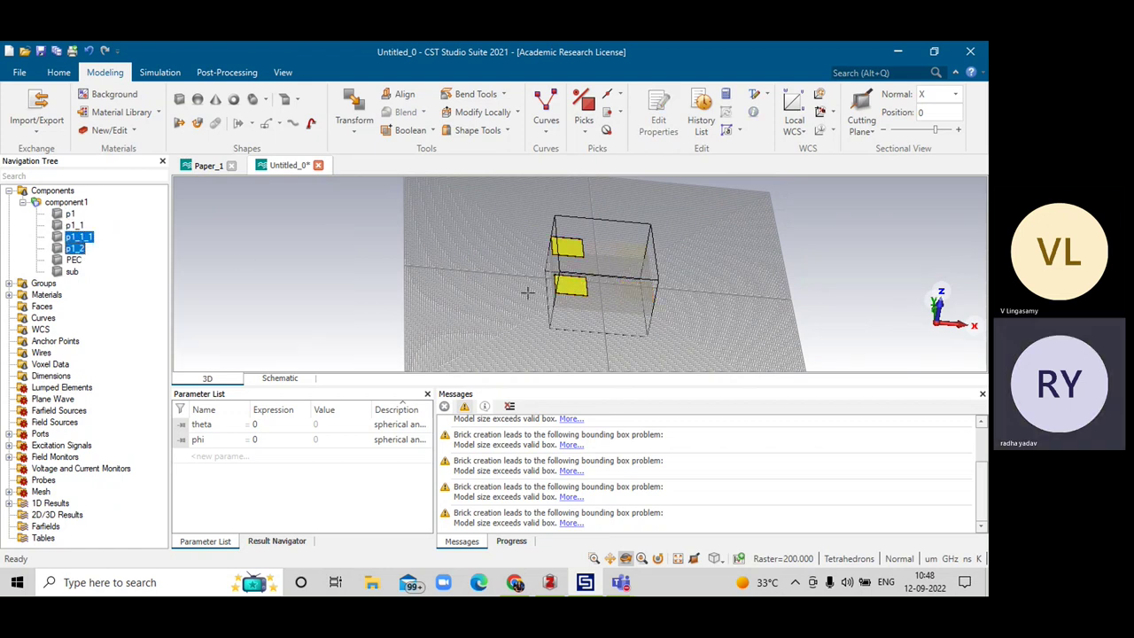
drag(581, 284, 543, 317)
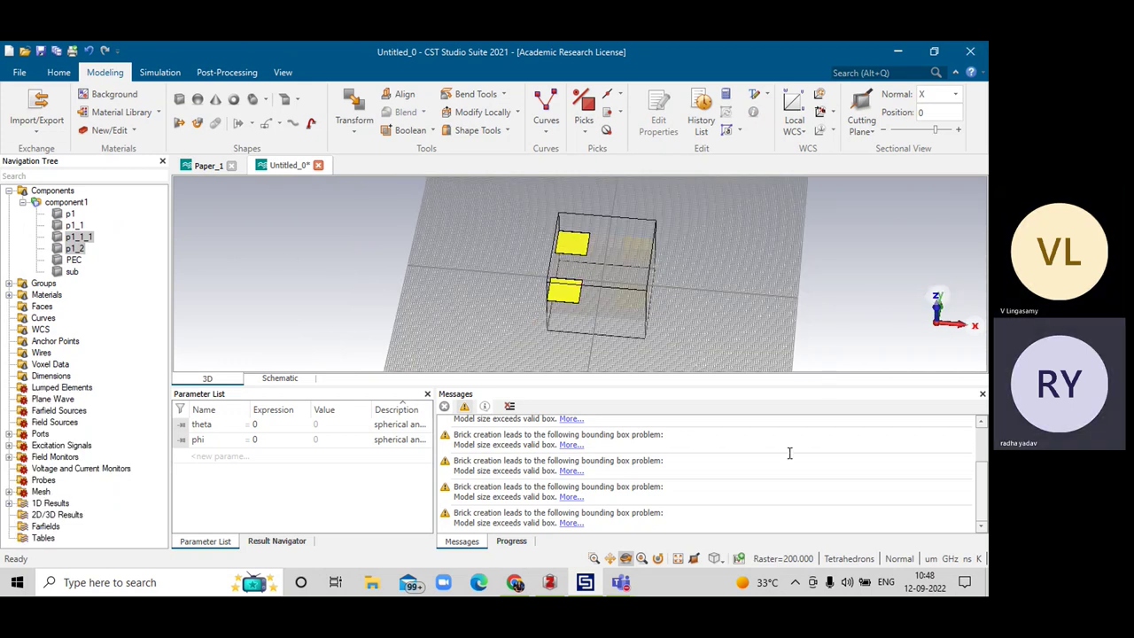
Step: Check the unit cell dimensions in the paper's schematic in Zotero and return to CST Studio Suite
click(548, 582)
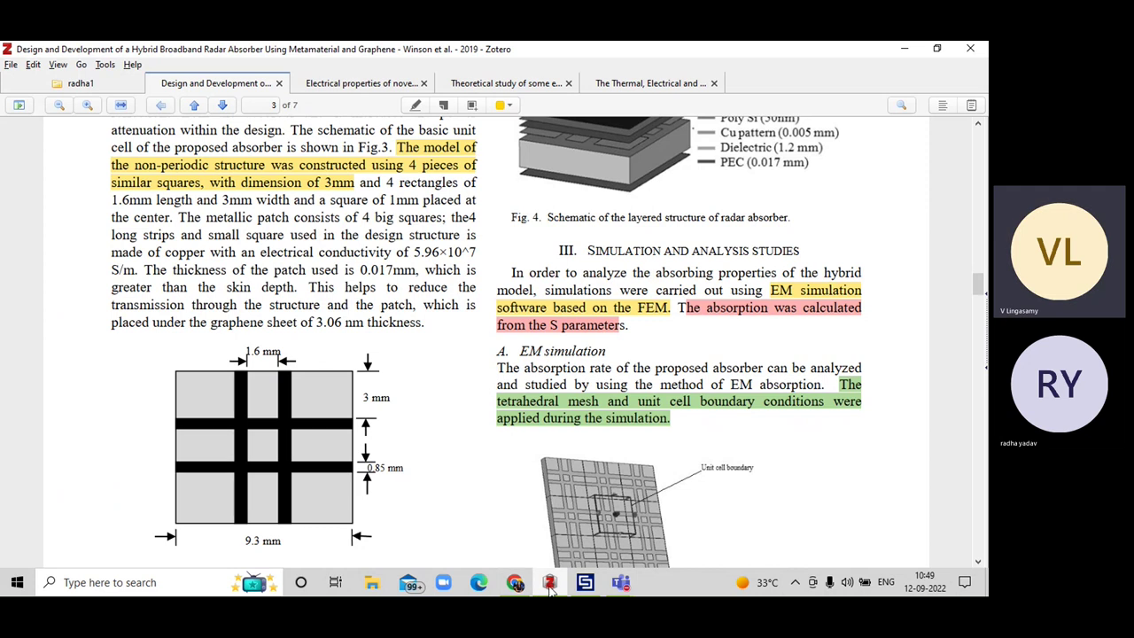
mouse_move(554, 589)
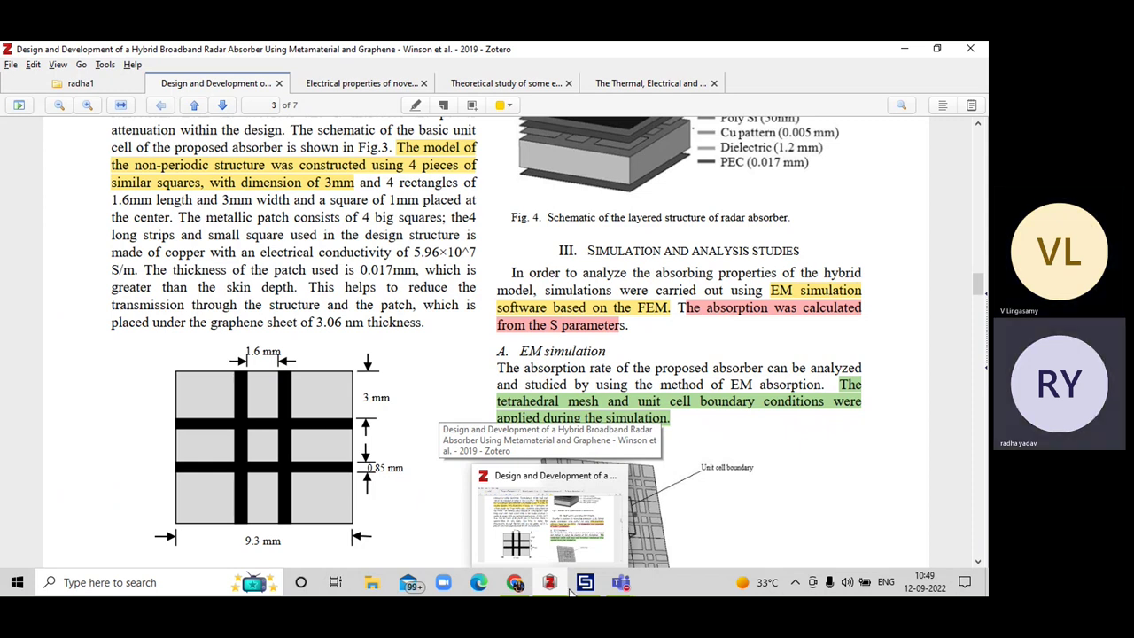
click(582, 593)
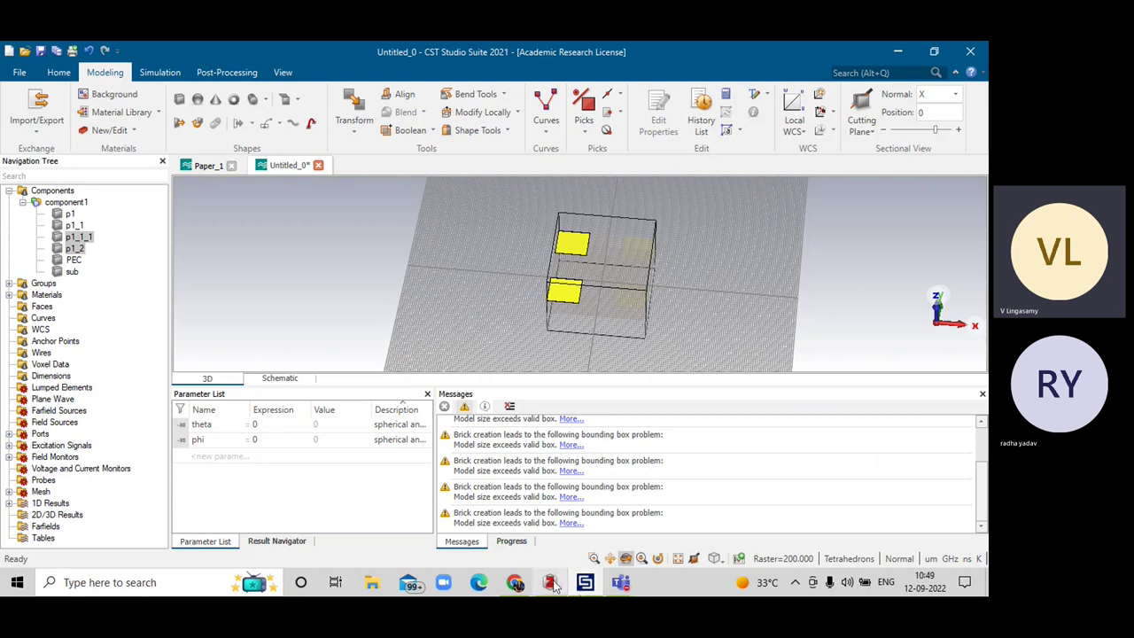
Step: Check the size of the centre square in the paper's text in Zotero and return to CST Studio Suite
click(551, 584)
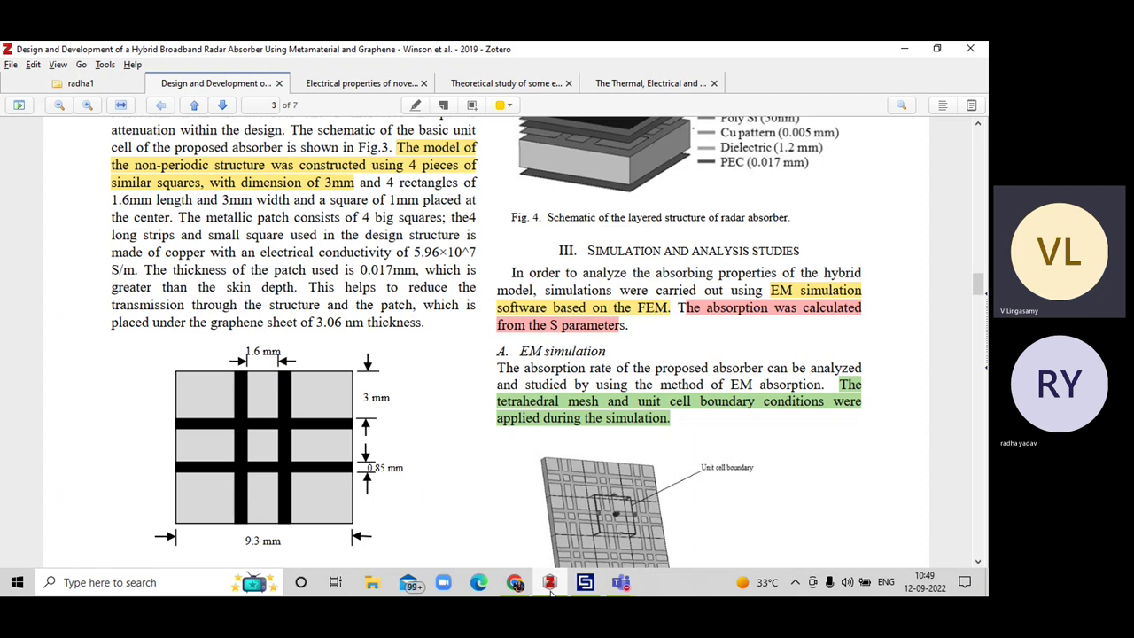
mouse_move(584, 594)
drag(390, 200, 449, 202)
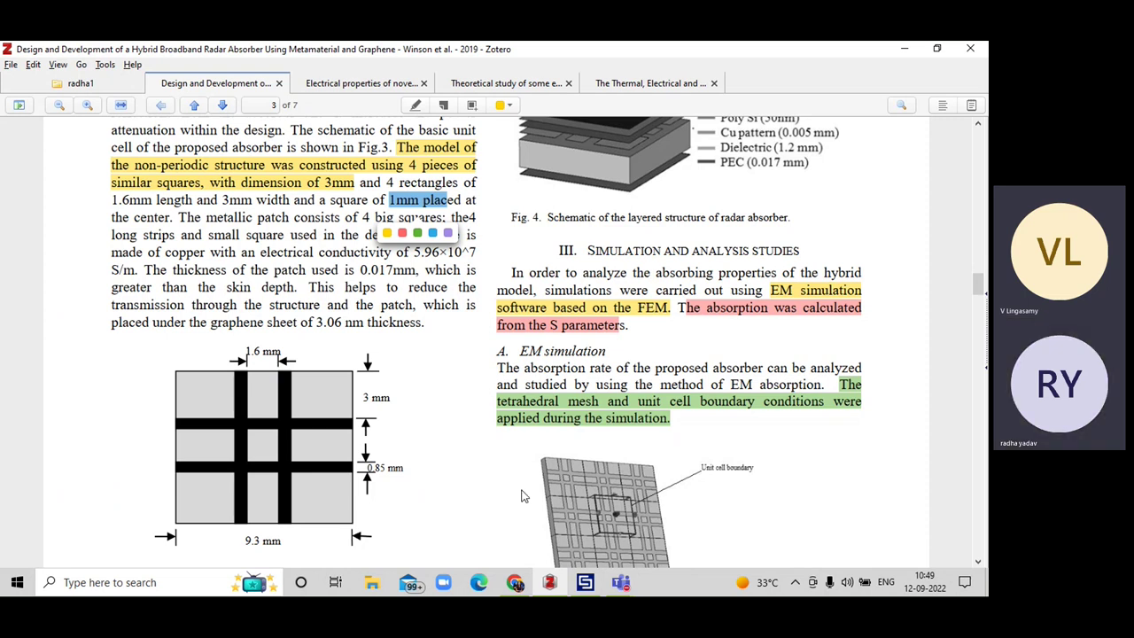
mouse_move(623, 582)
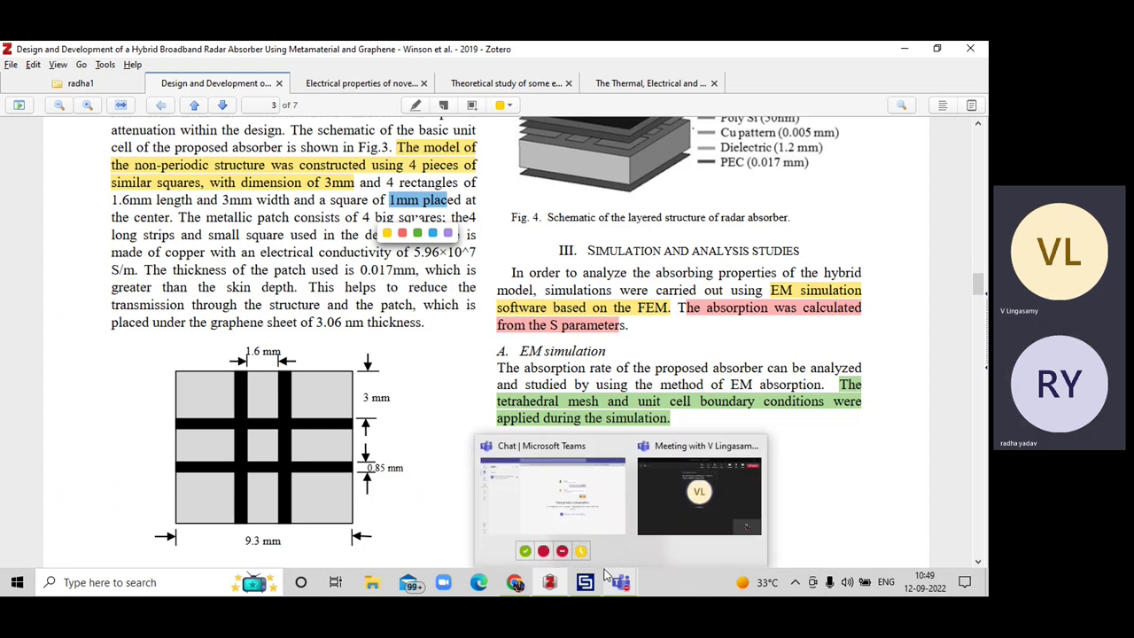
click(584, 585)
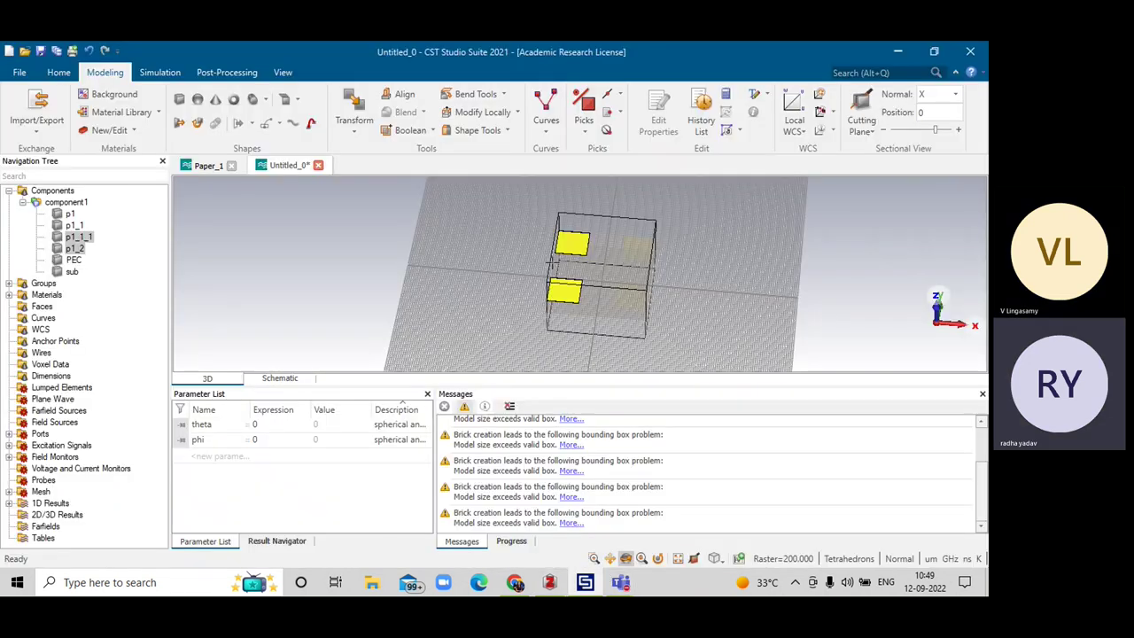
Step: Start a new copper brick named c1 with an X range from -1600/2 to 1600/2
click(179, 98)
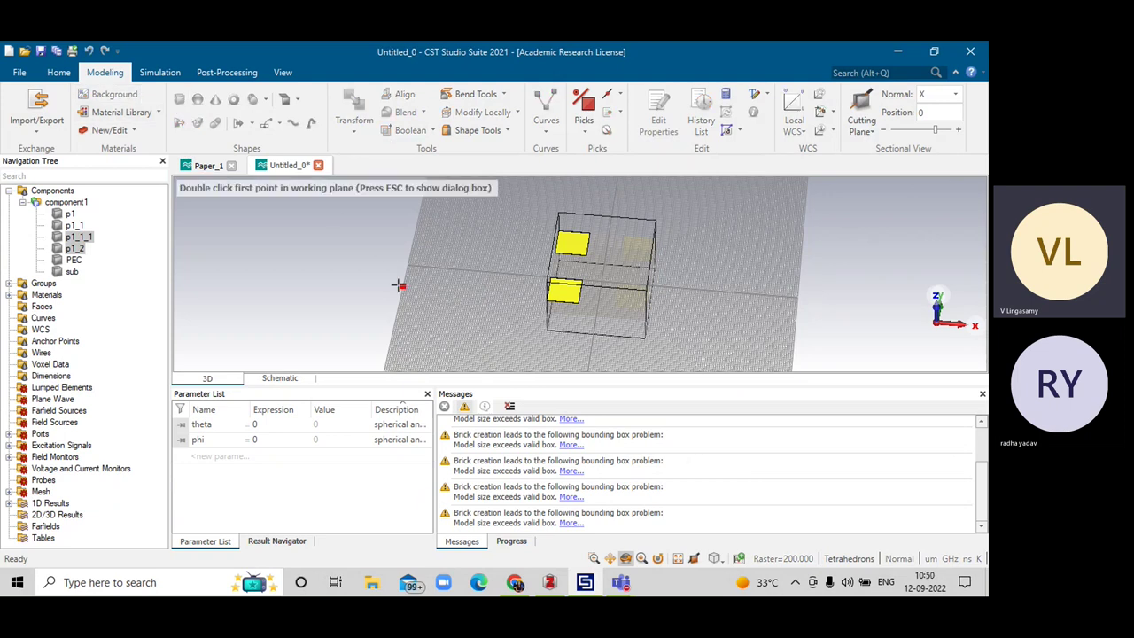
key(Escape)
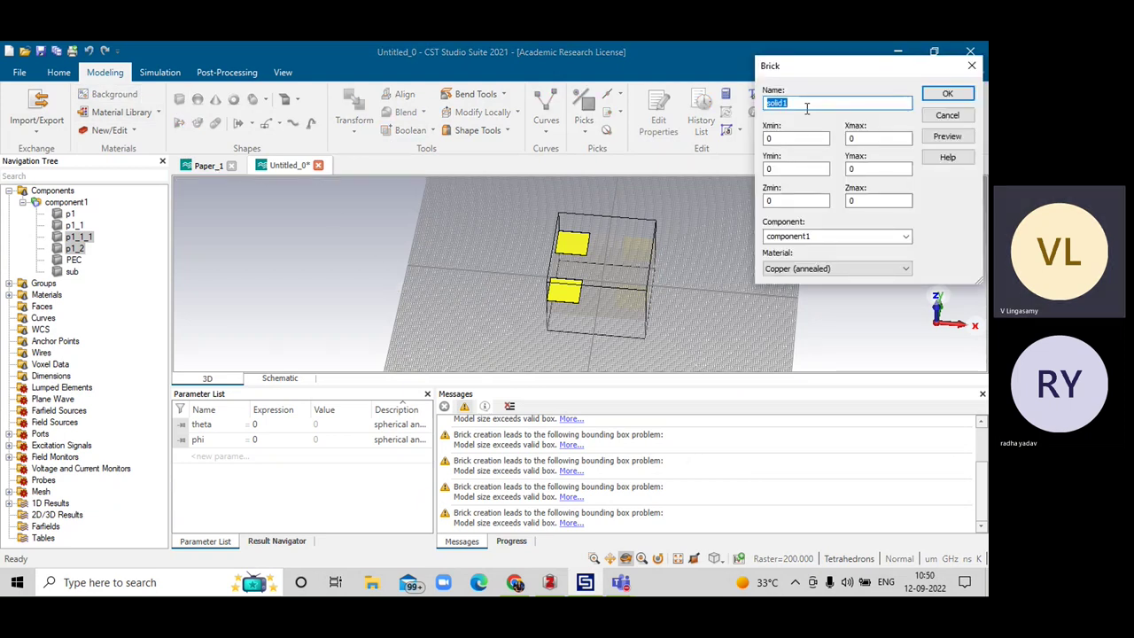
text(c1)
click(797, 139)
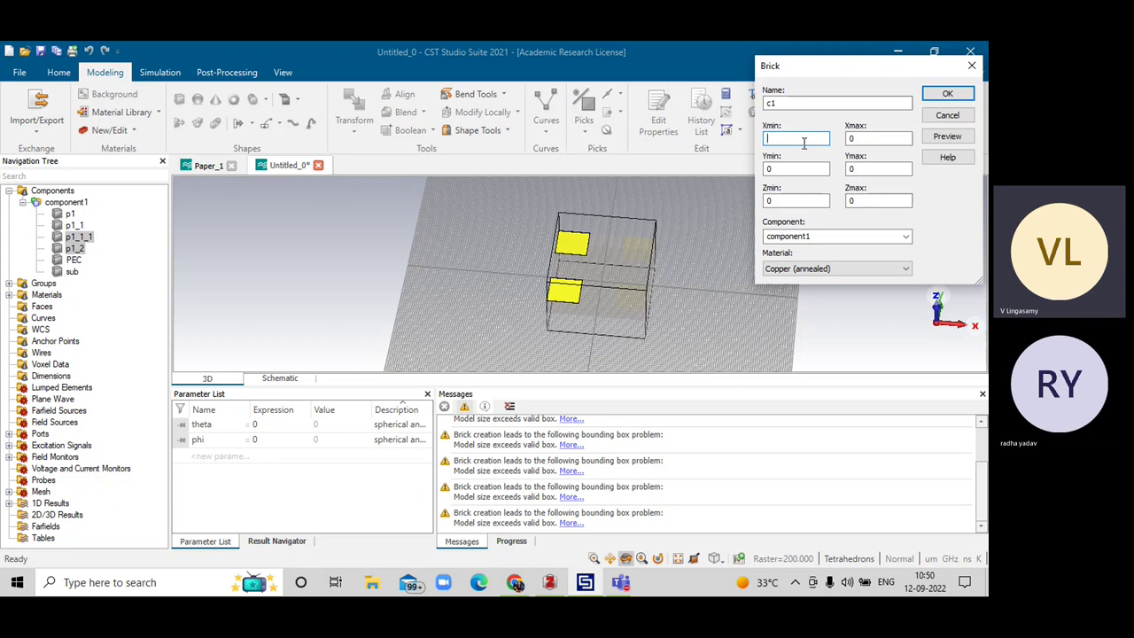
text(-1600)
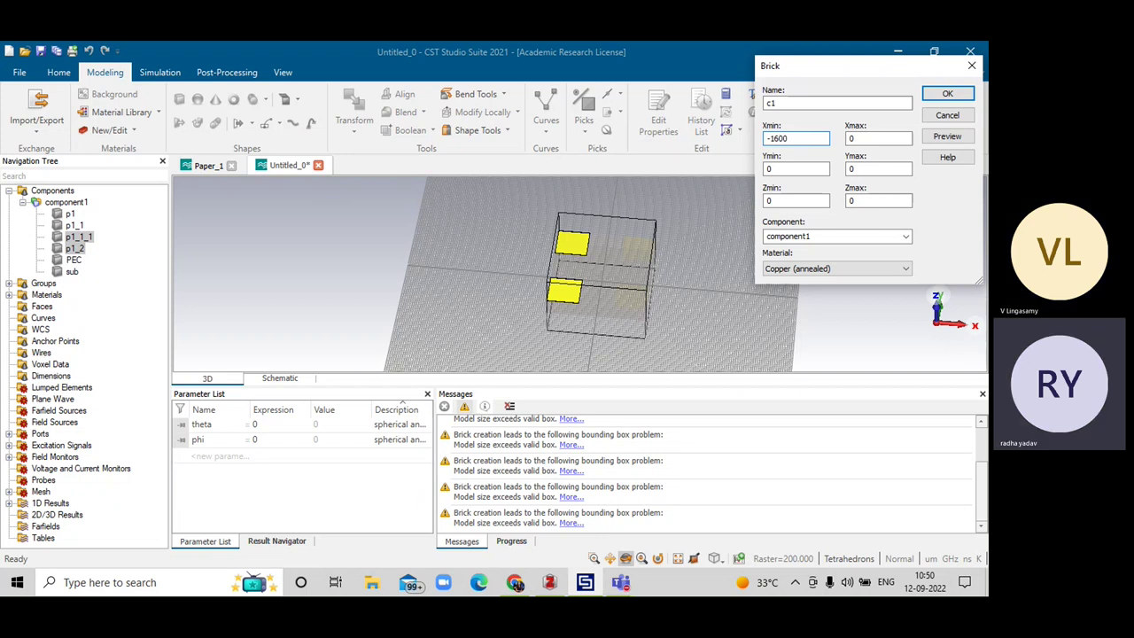
text(/2)
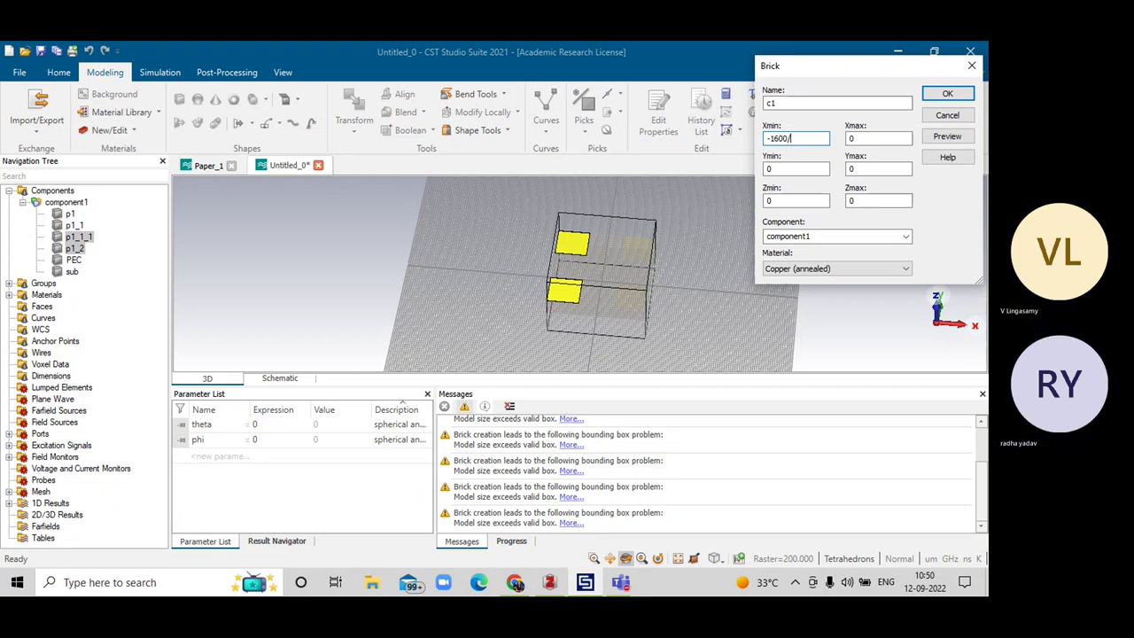
click(887, 142)
key(BackSpace)
text(1600/)
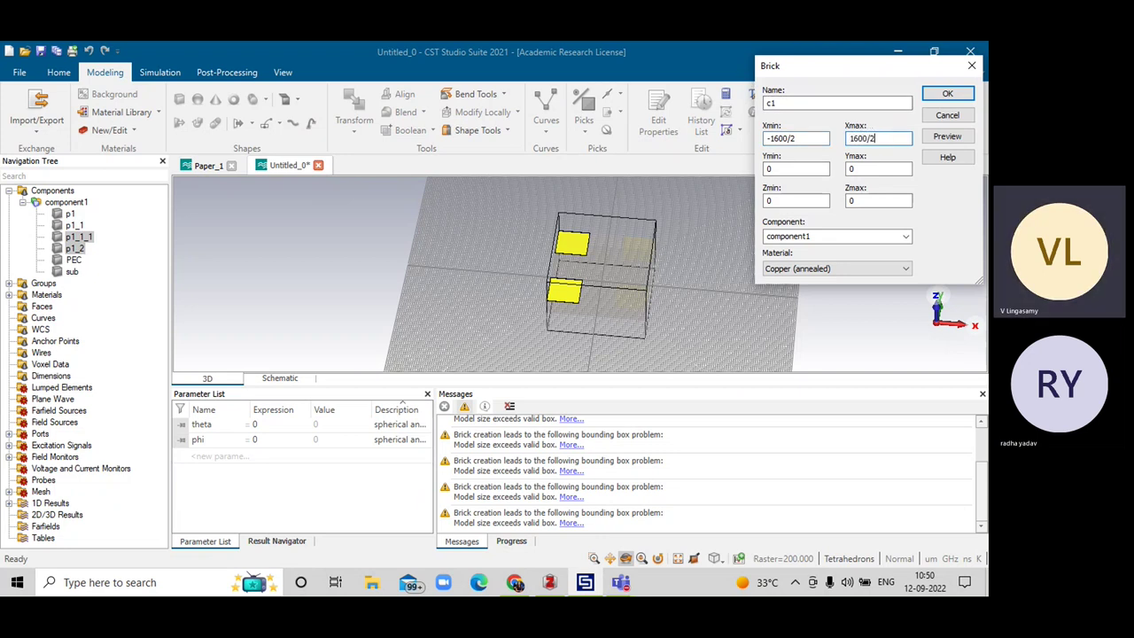
text(2)
Step: Set c1's Y range from -1600/2 to 1600/2 and its Zmin to 17.5+1600, copying the Zmin expression
key(Tab)
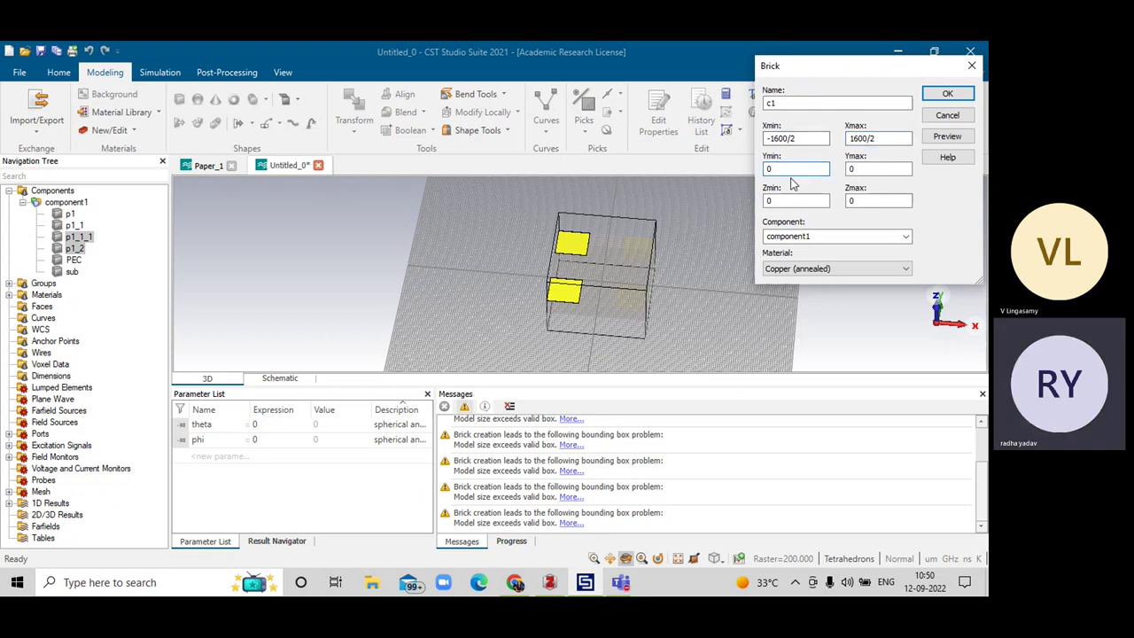
text(-166)
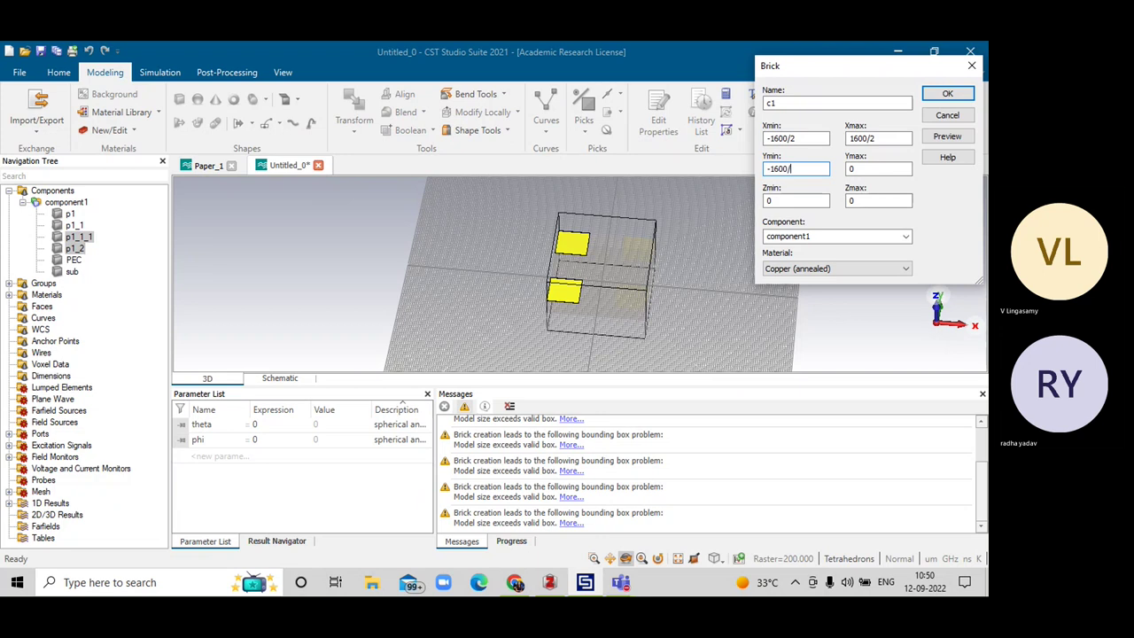
click(866, 169)
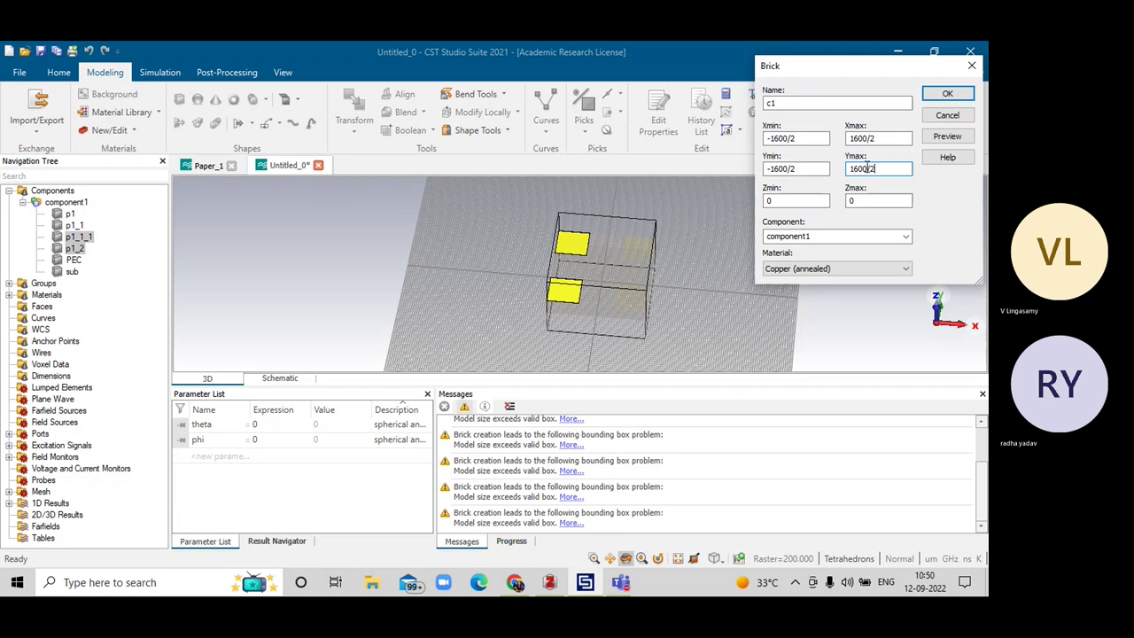
click(798, 202)
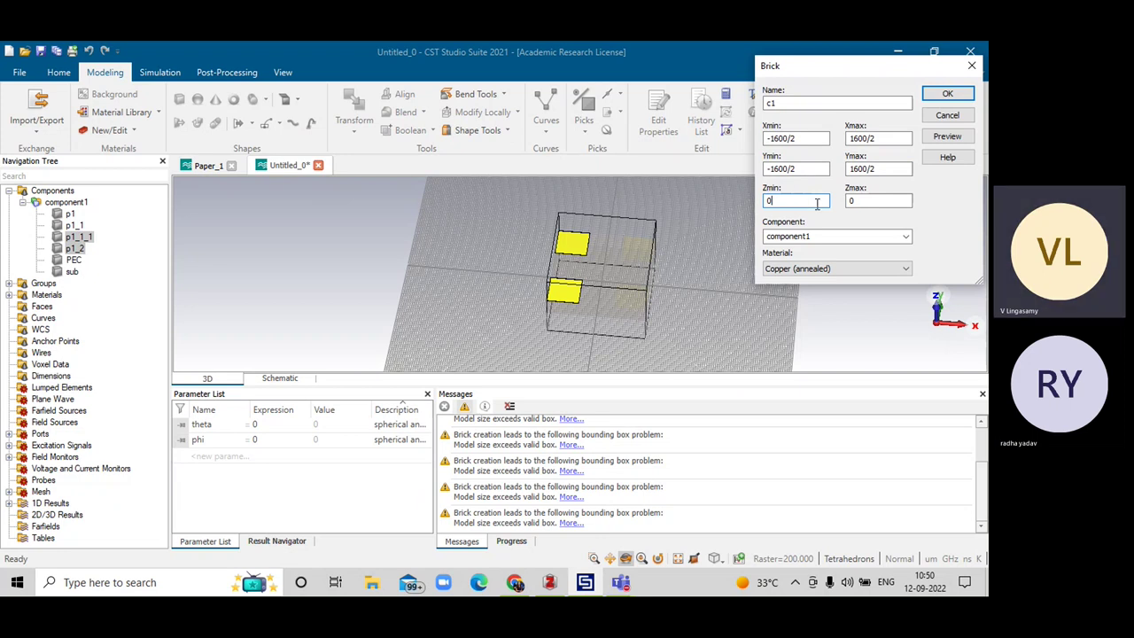
key(BackSpace)
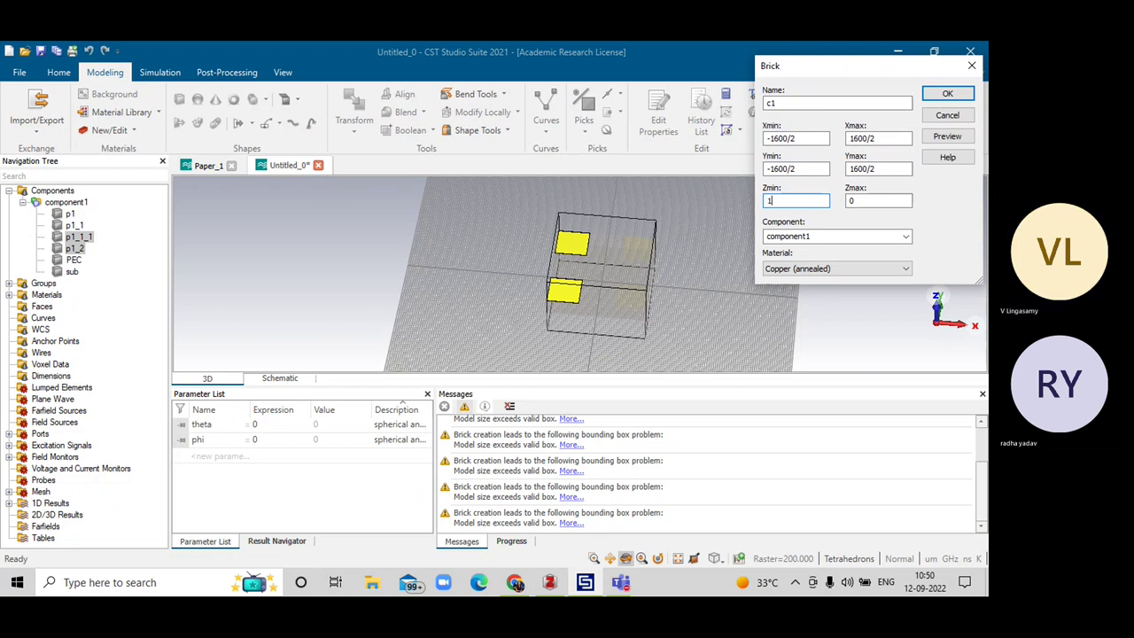
text(17.5+)
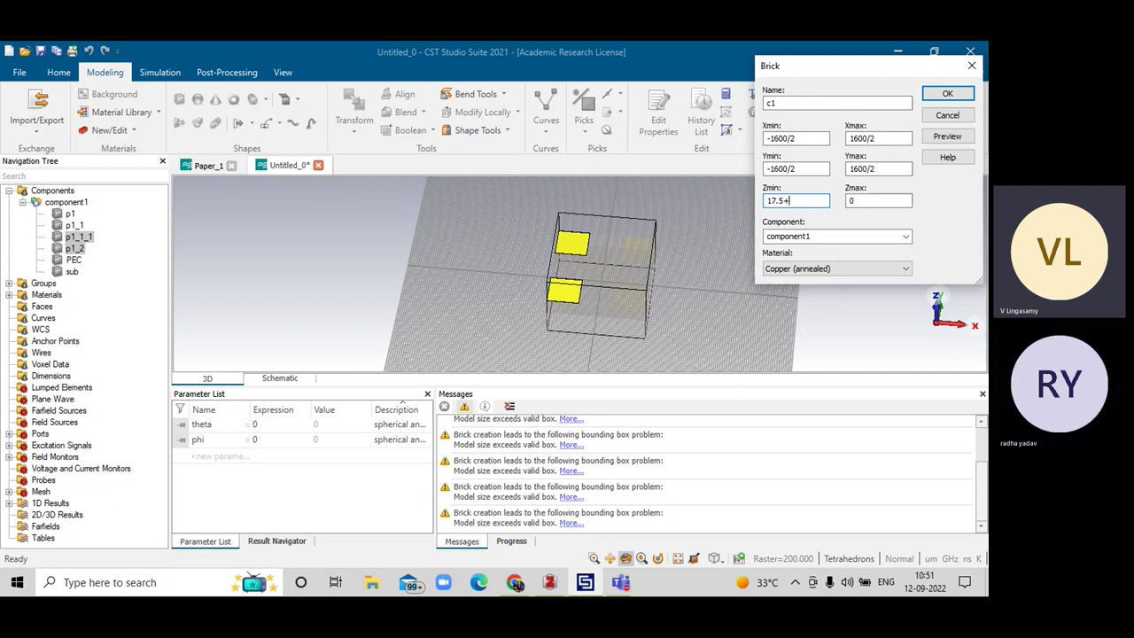
text(1600)
drag(808, 201, 768, 202)
key(ctrl+c)
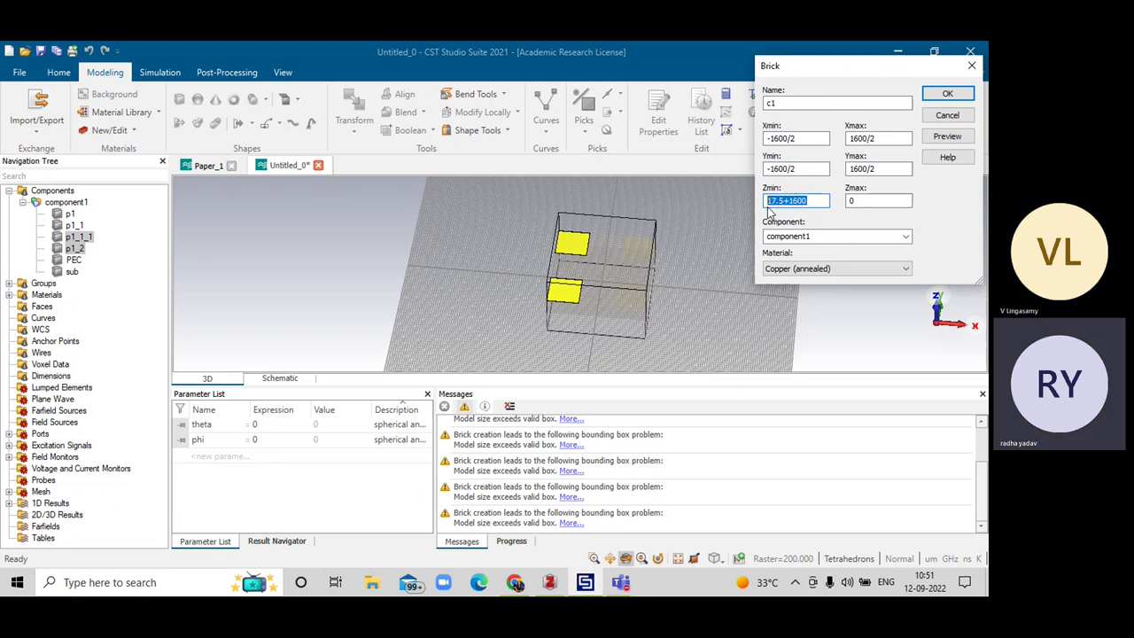
Step: Set c1's Zmax to 17.5+1600+17.5, preview the brick and create it
click(867, 199)
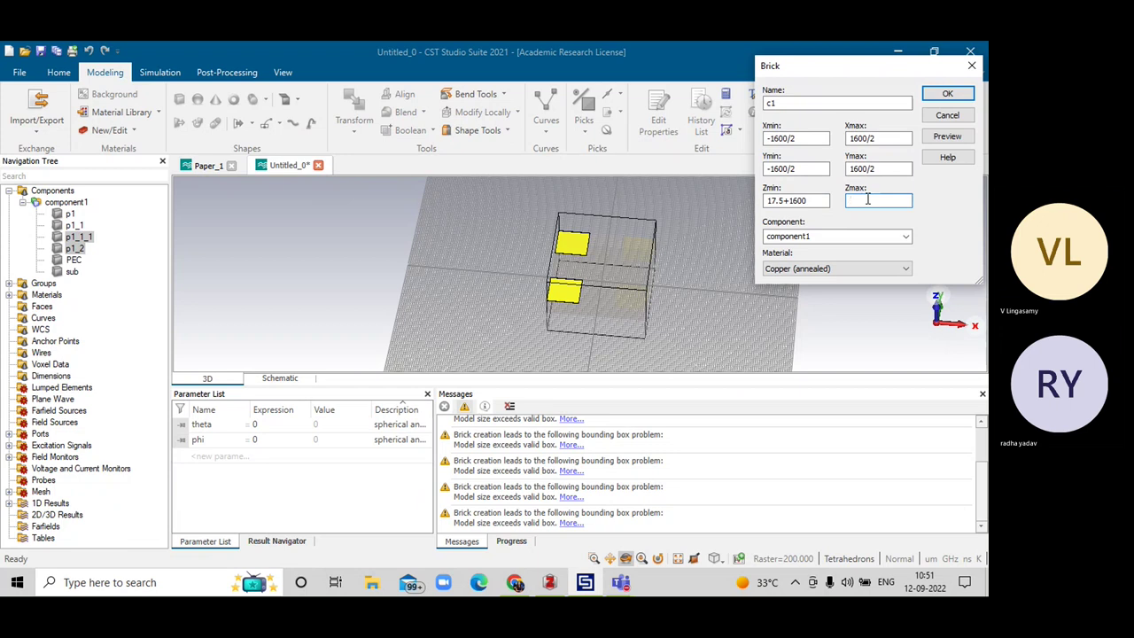
key(ctrl+v)
text(=)
text(+)
text(17.5)
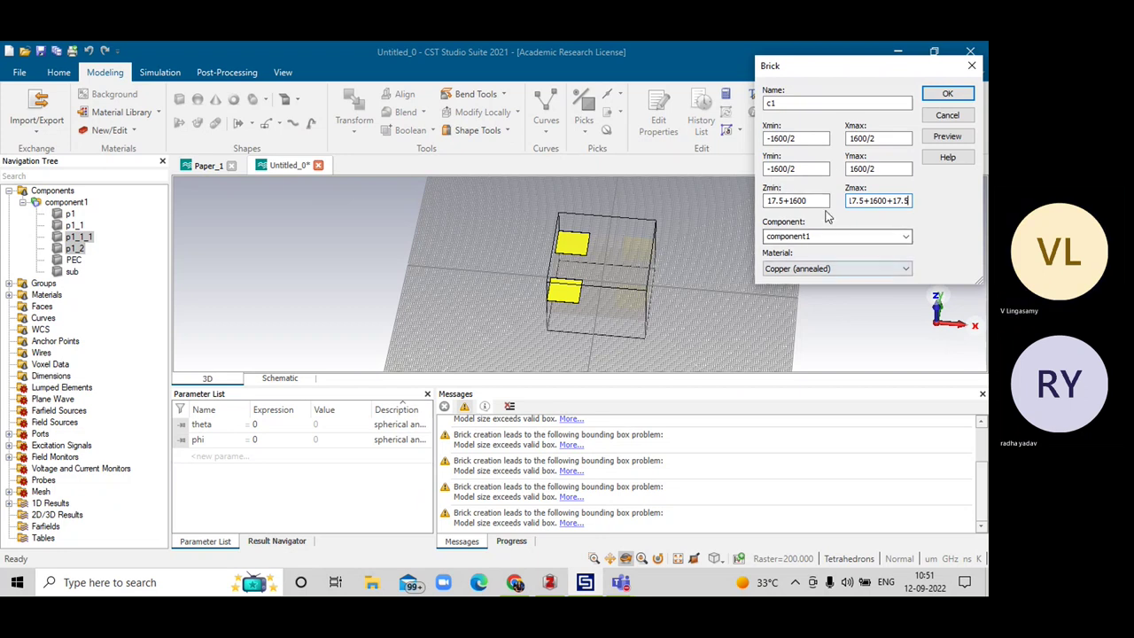
click(945, 136)
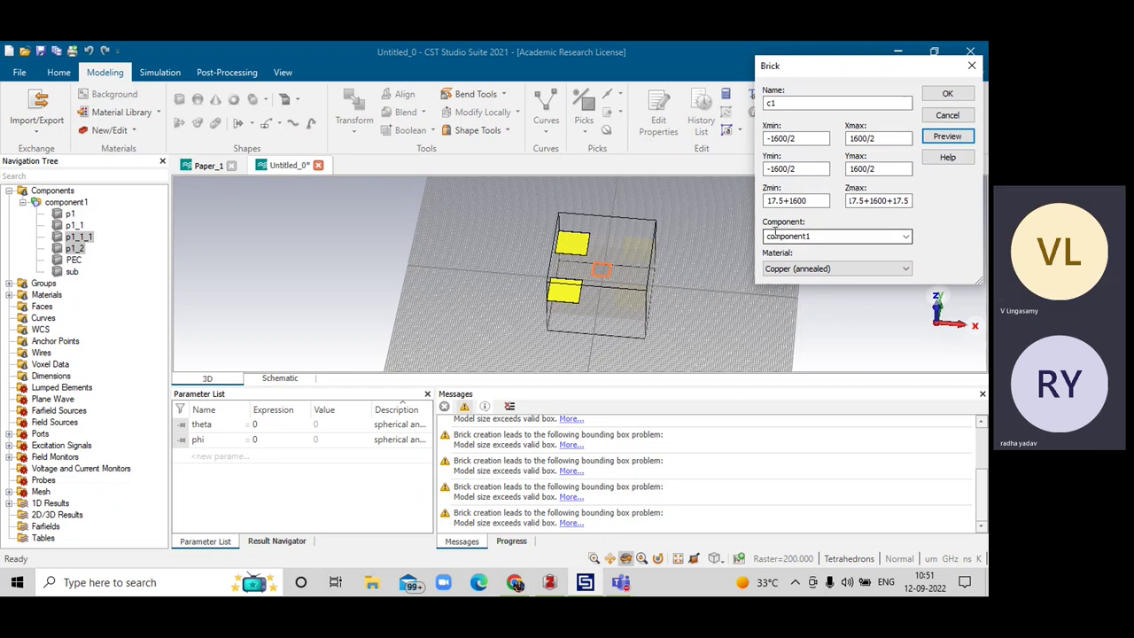
click(943, 96)
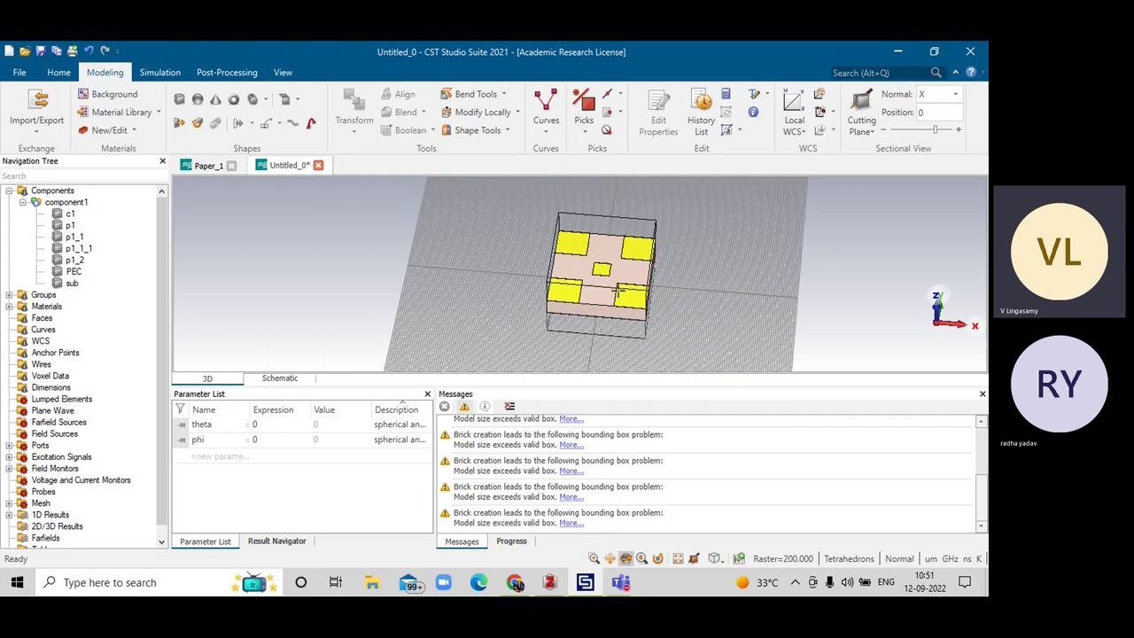
Step: Compare the centre patch in the model with the unit cell schematic in Zotero, and return to CST Studio Suite
scroll(618, 289, up, 2)
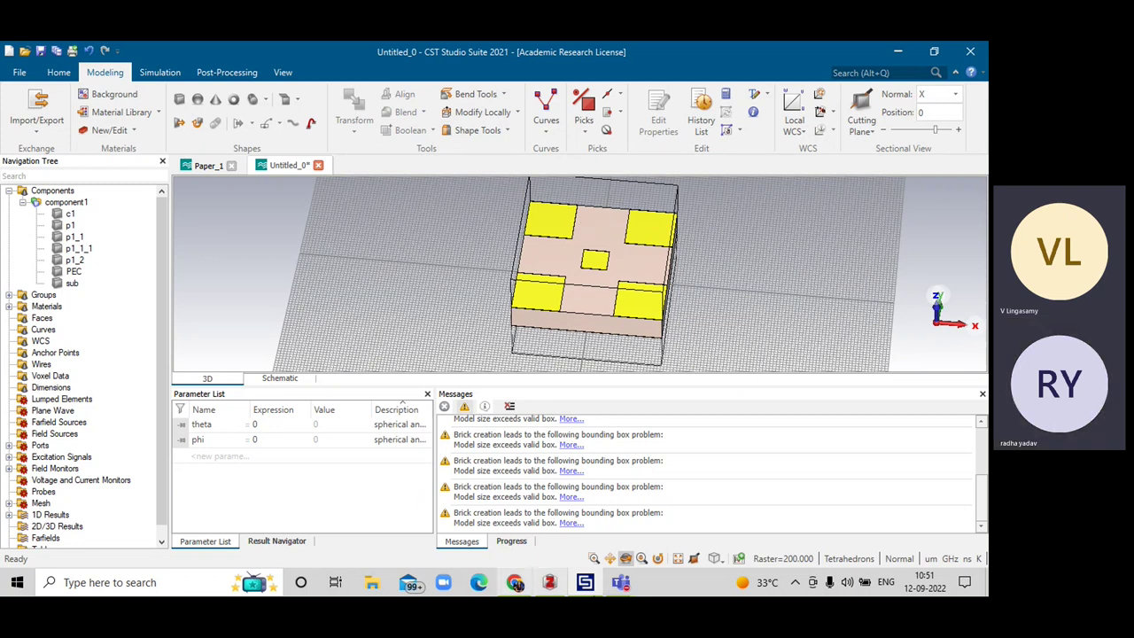
key(alt+Tab)
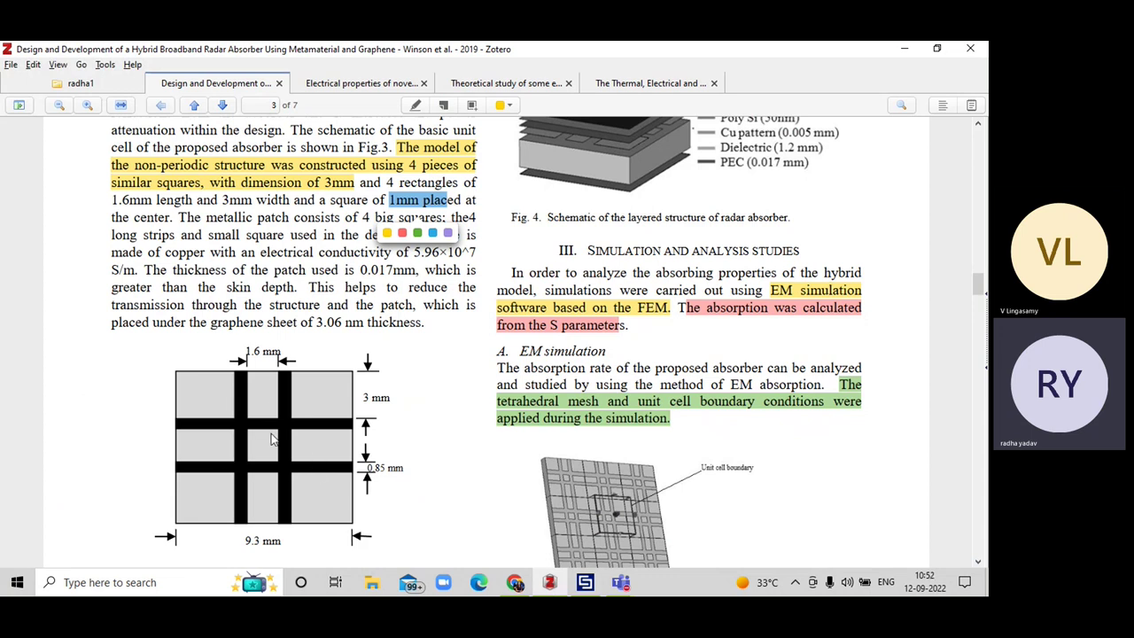
click(583, 585)
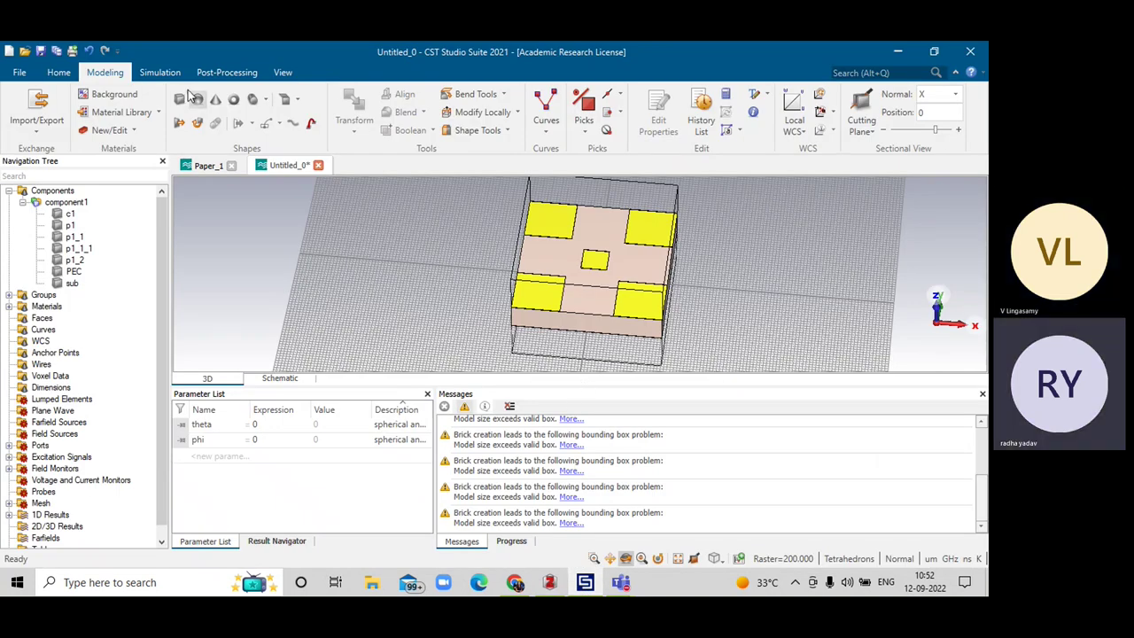
Step: Start a new copper brick named m1 with an X range from -1600/2 to 1600/2
click(189, 97)
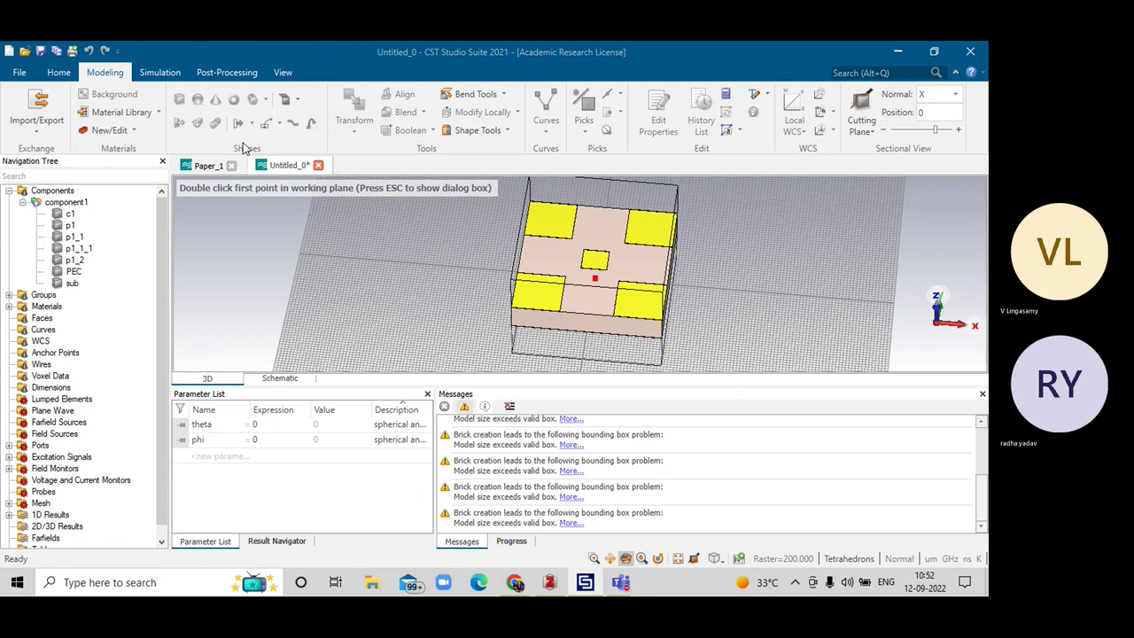
key(Escape)
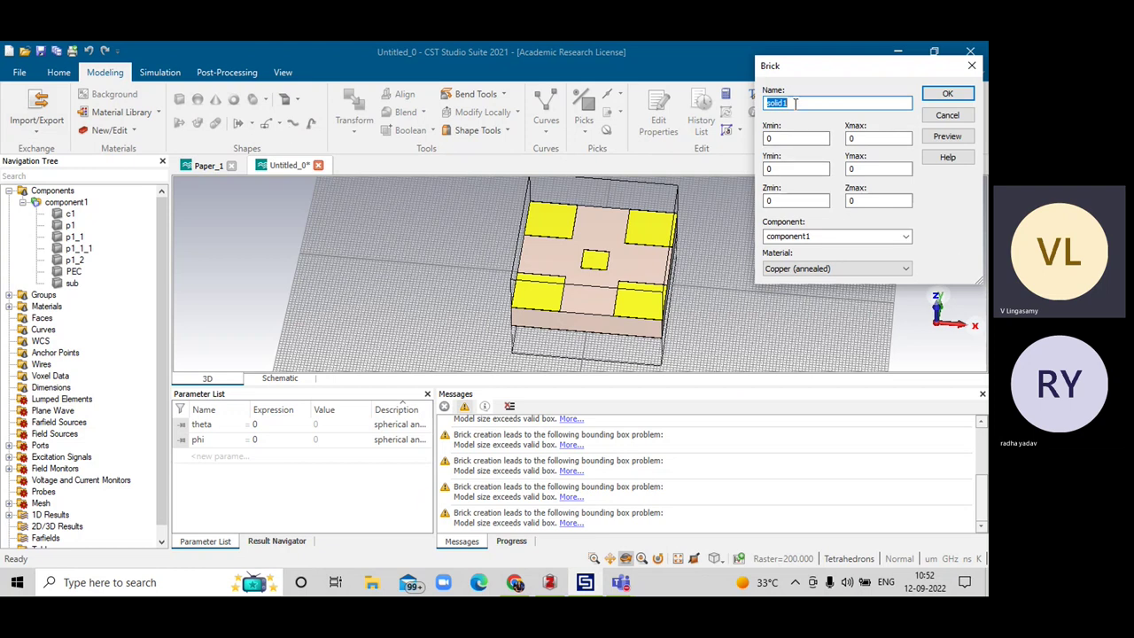
text(m1)
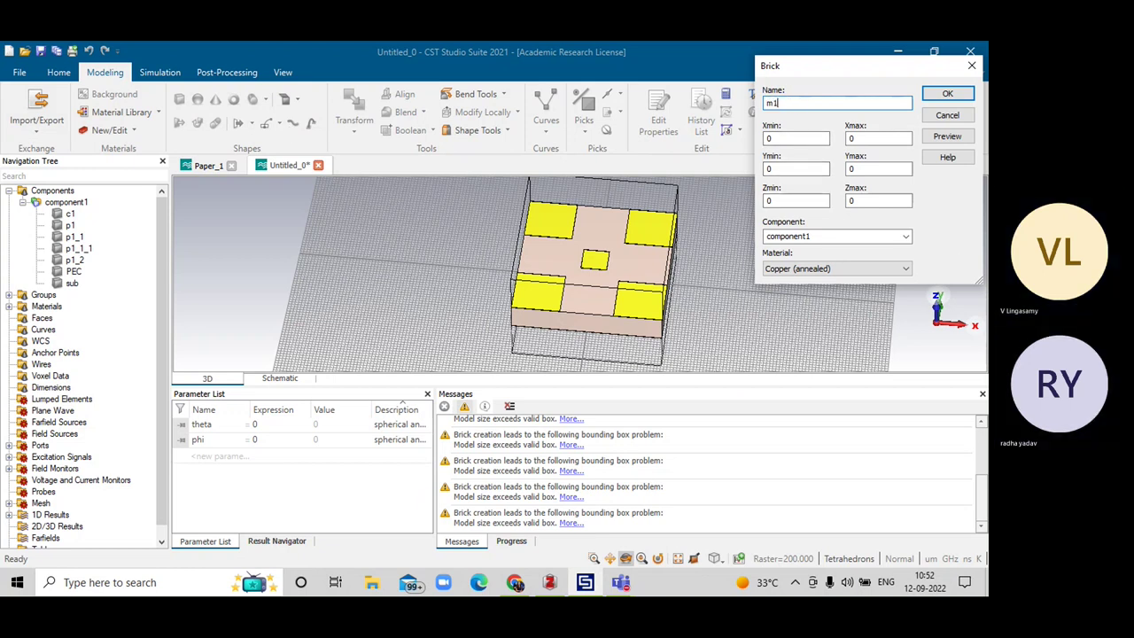
click(795, 140)
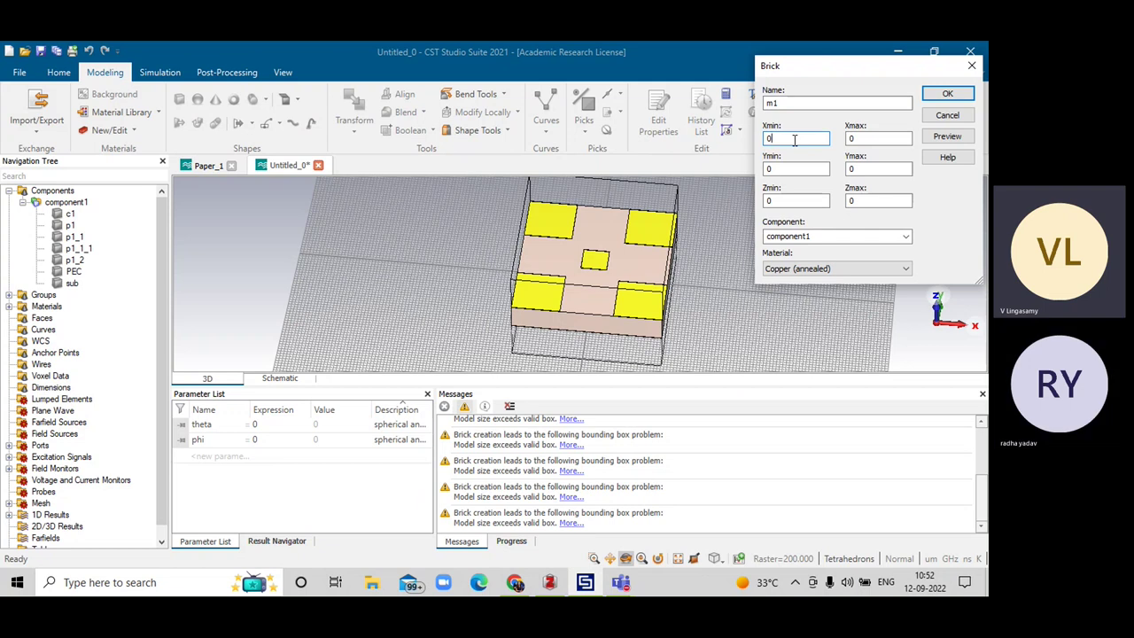
text(-1)
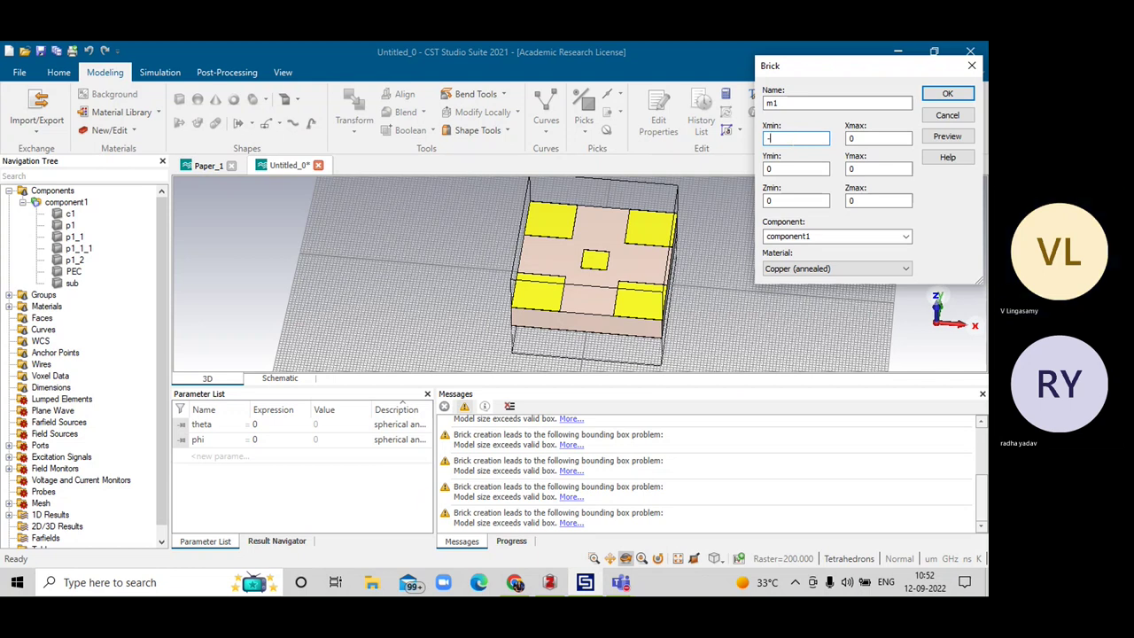
text(600/2)
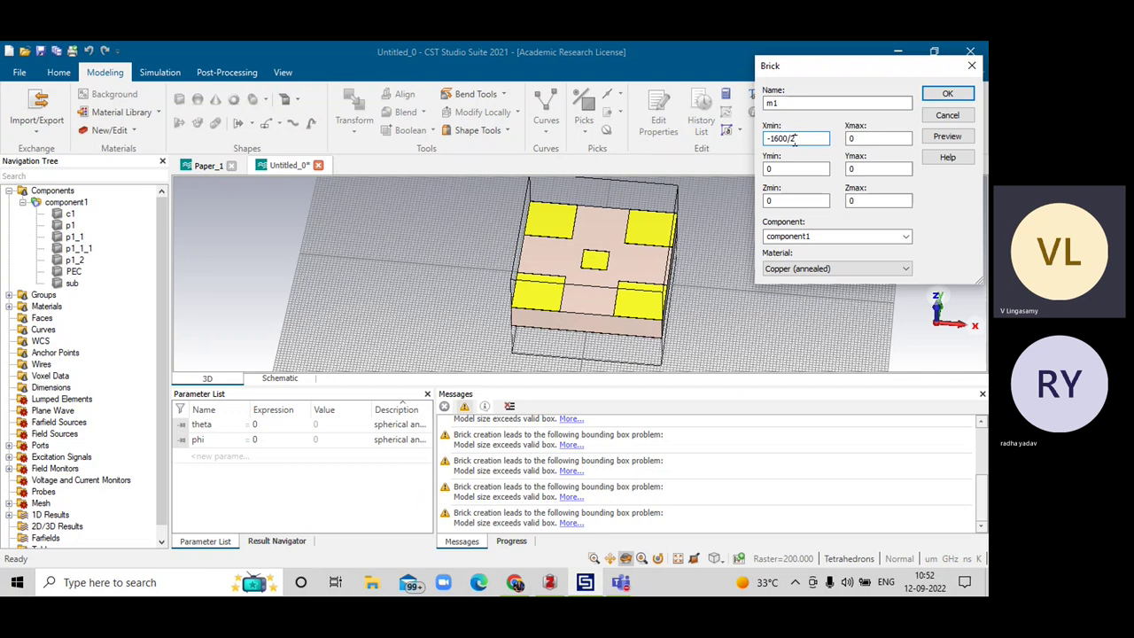
click(859, 140)
text(1600/2)
Step: Switch to Zotero and examine the patch, gap and overall dimensions in the Fig. 3 unit cell schematic
click(549, 582)
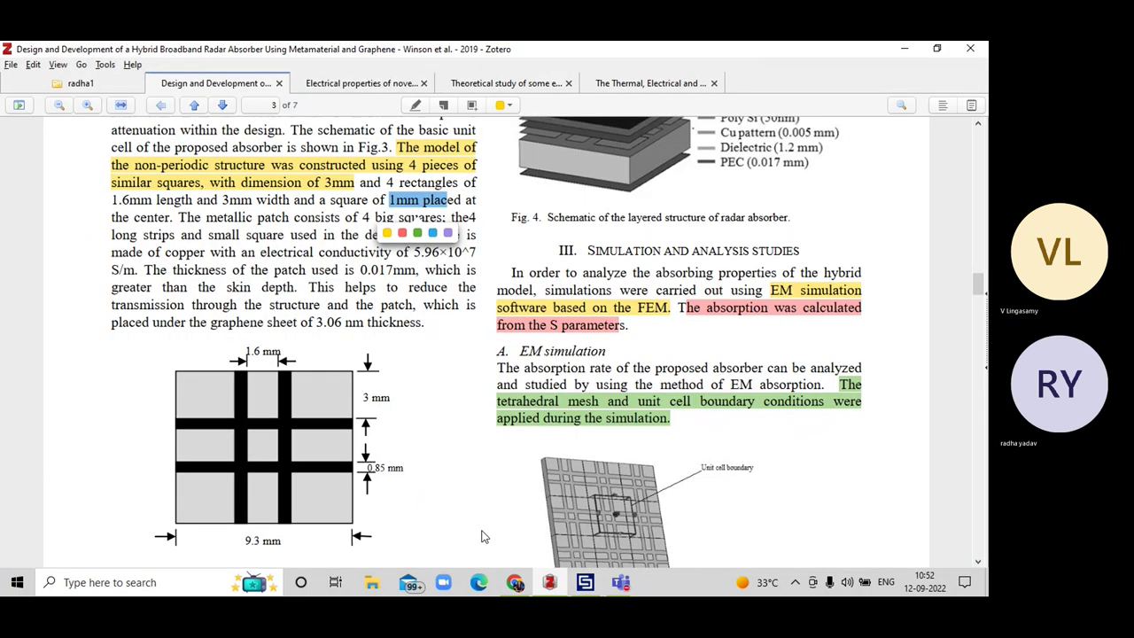
scroll(460, 380, down, 3)
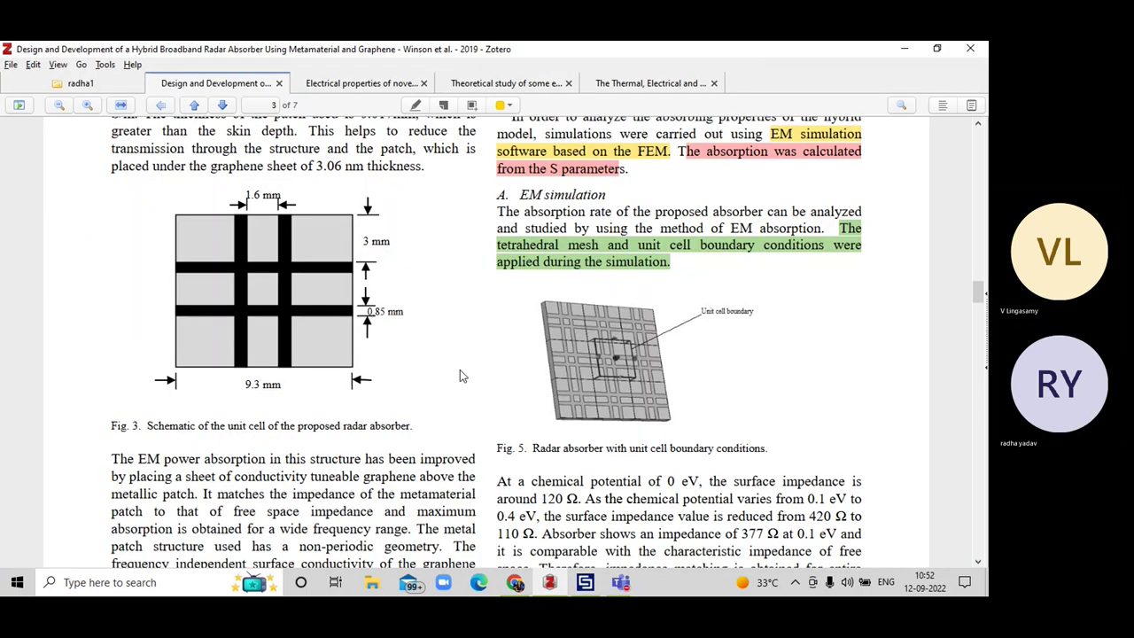
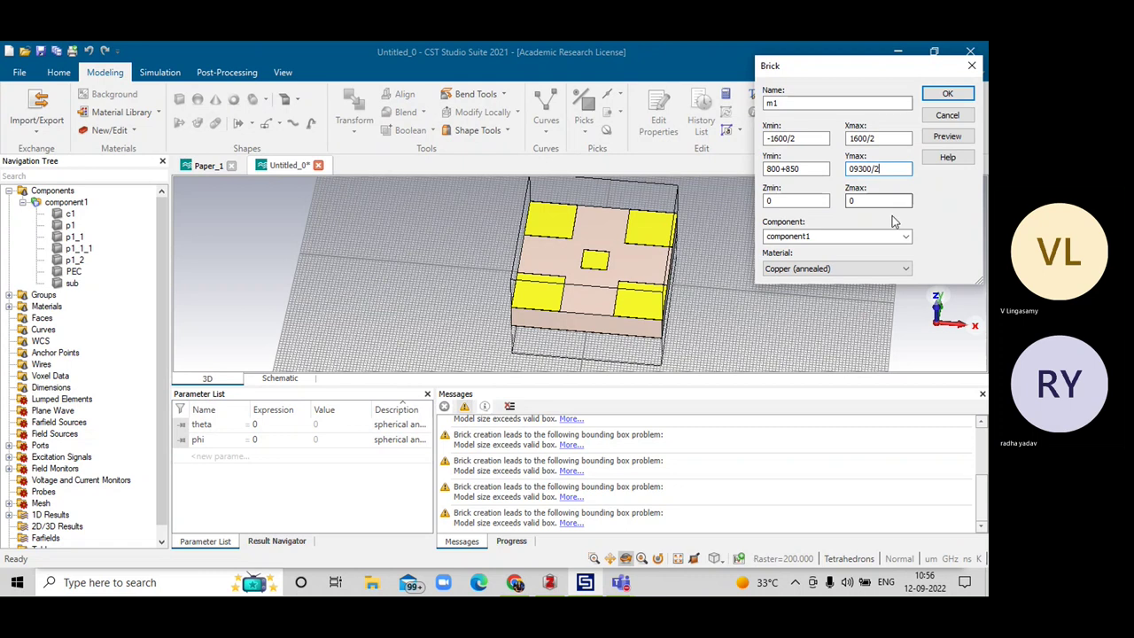
Step: Set m1's Zmin to 17.5+1600 and its Zmax to 17.5+1600+17.5
click(798, 201)
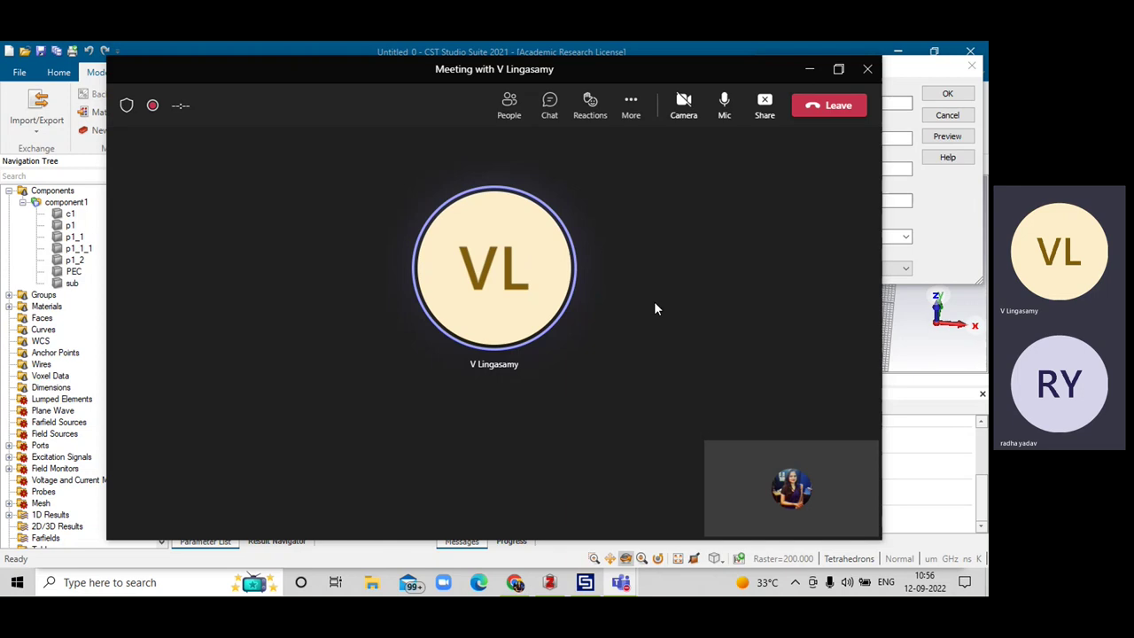
click(811, 71)
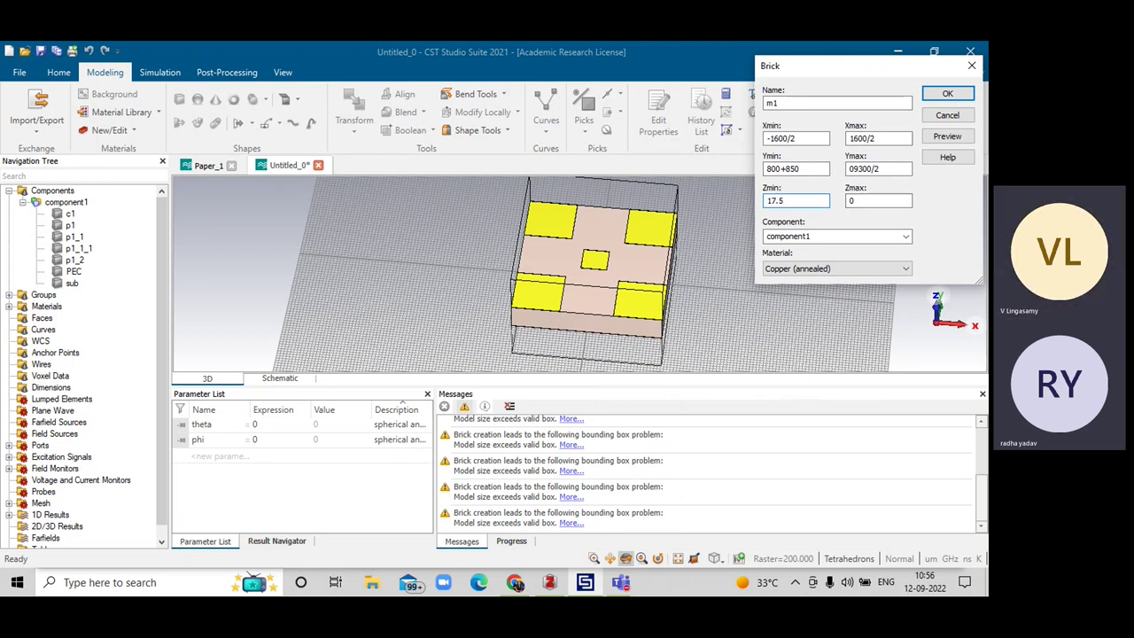
text(+)
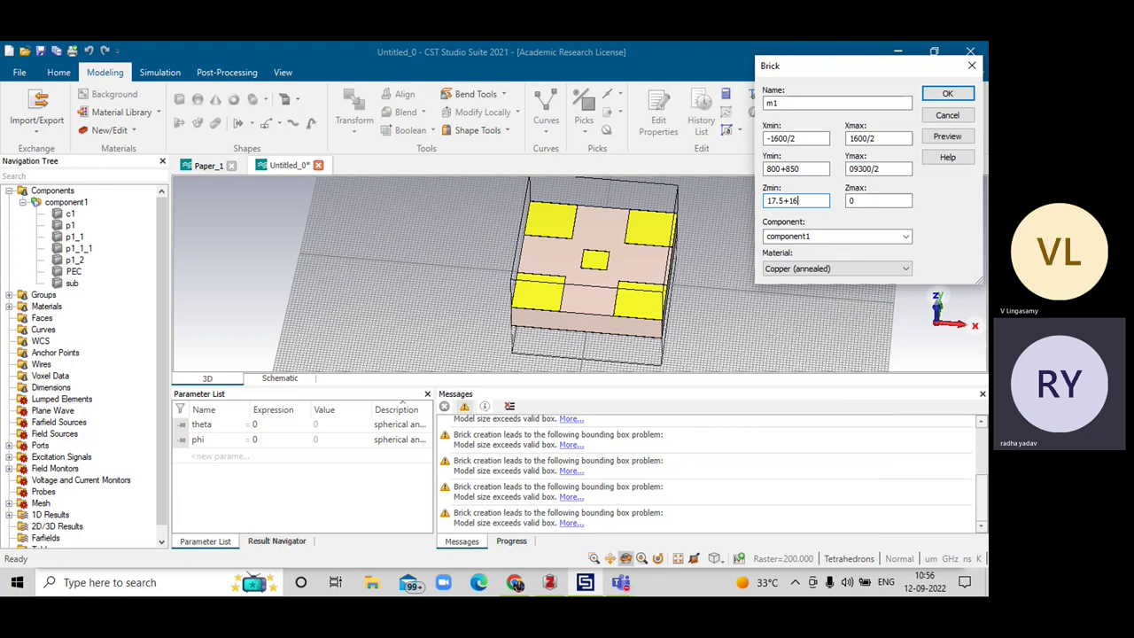
text(1600+)
click(872, 202)
text(17.)
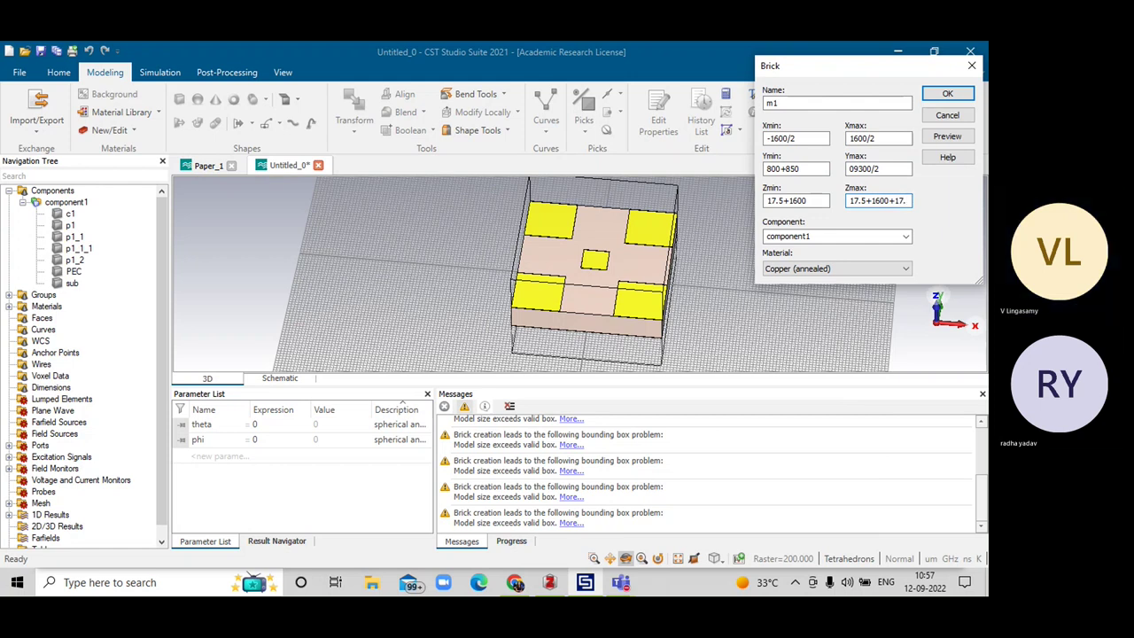
text(5)
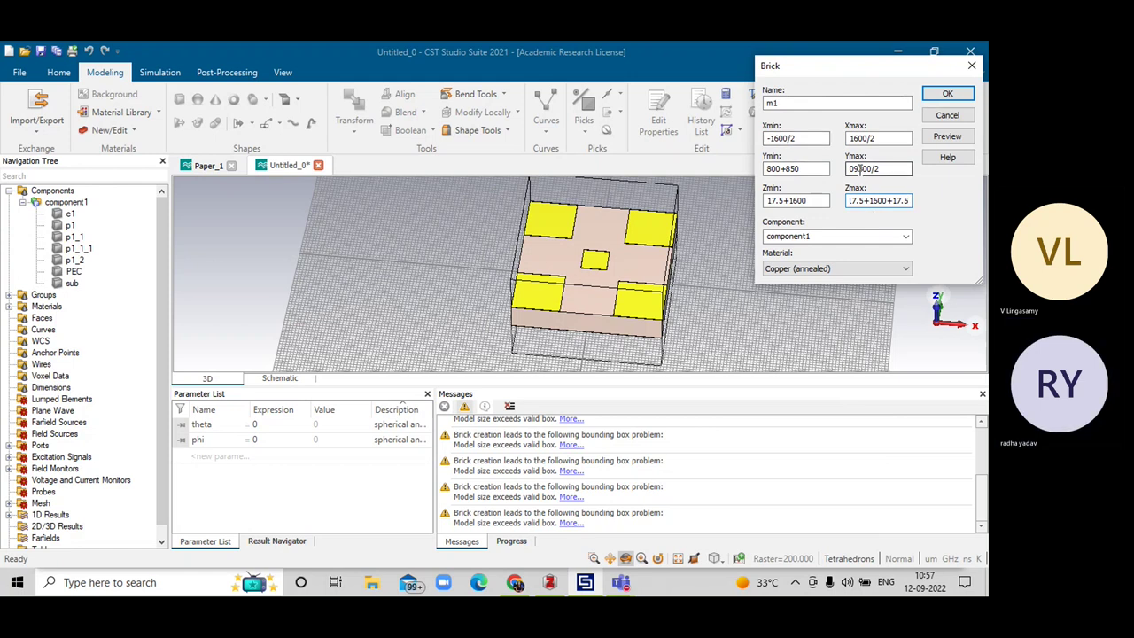
Step: Correct m1's Ymax to 9300/2, preview the brick and create it
click(858, 169)
key(BackSpace)
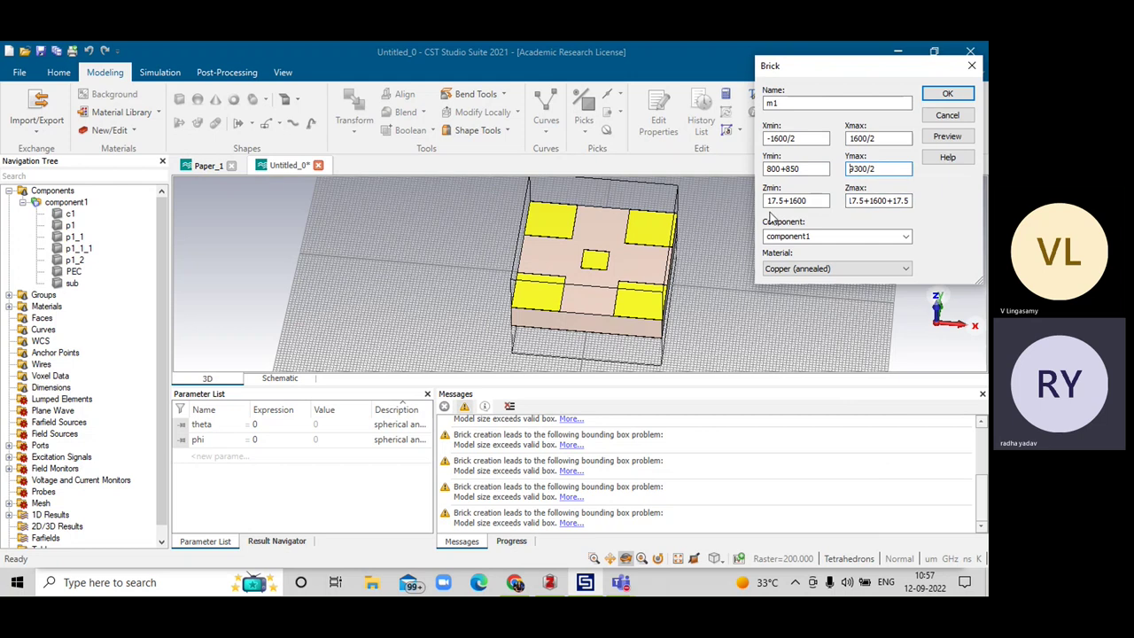
click(947, 137)
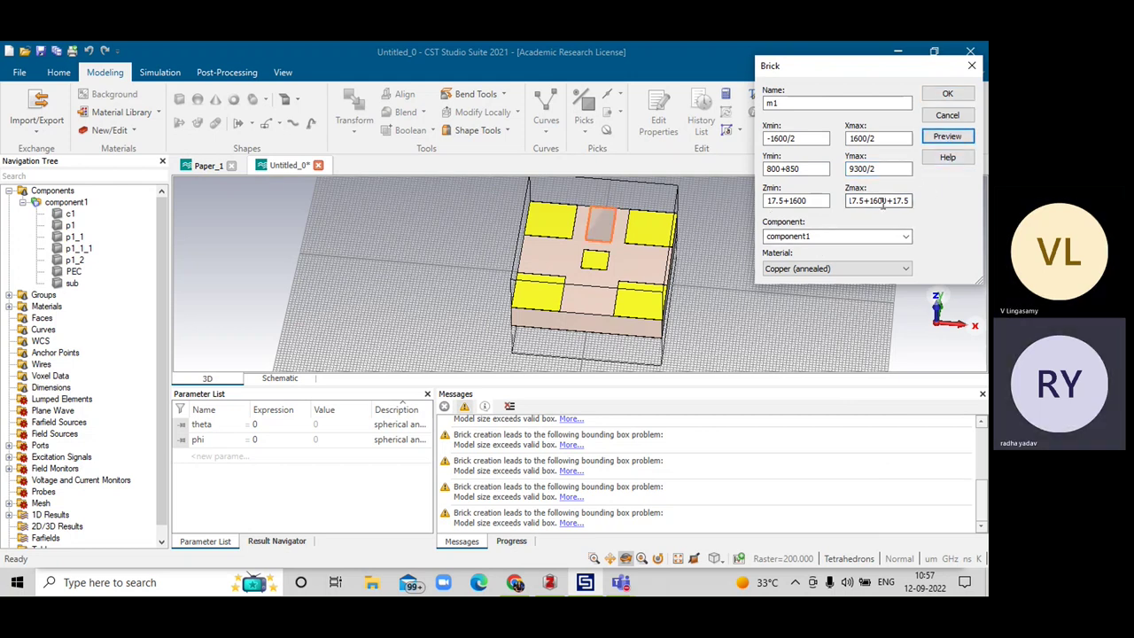
click(947, 93)
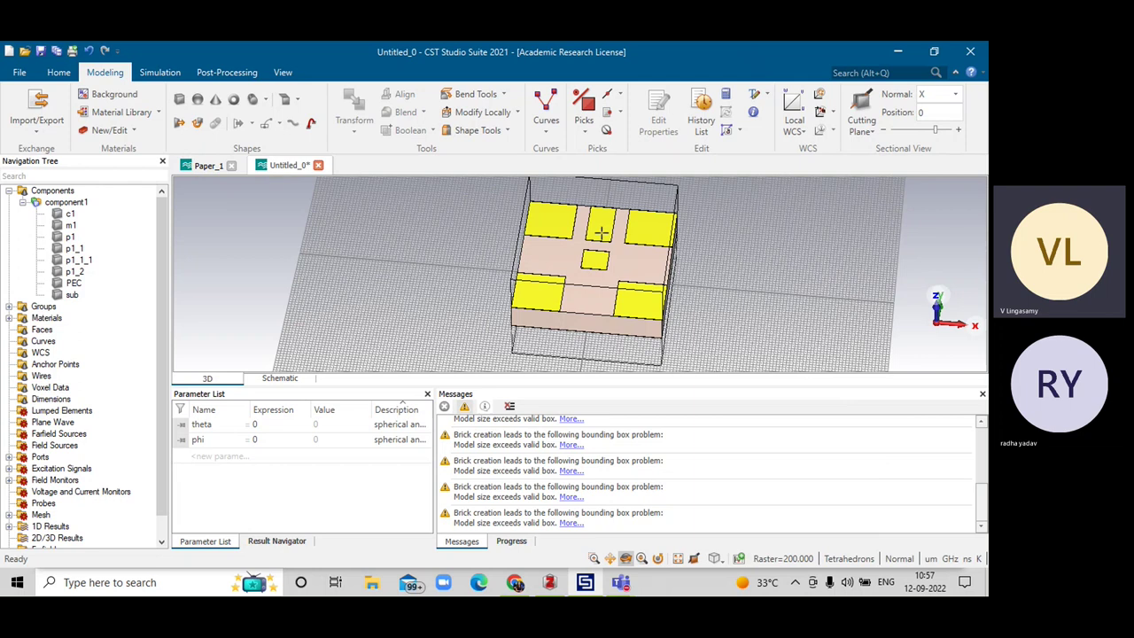
Step: Set up a rotation transform for patch m1 with an angle of 90 degrees about Z
click(601, 231)
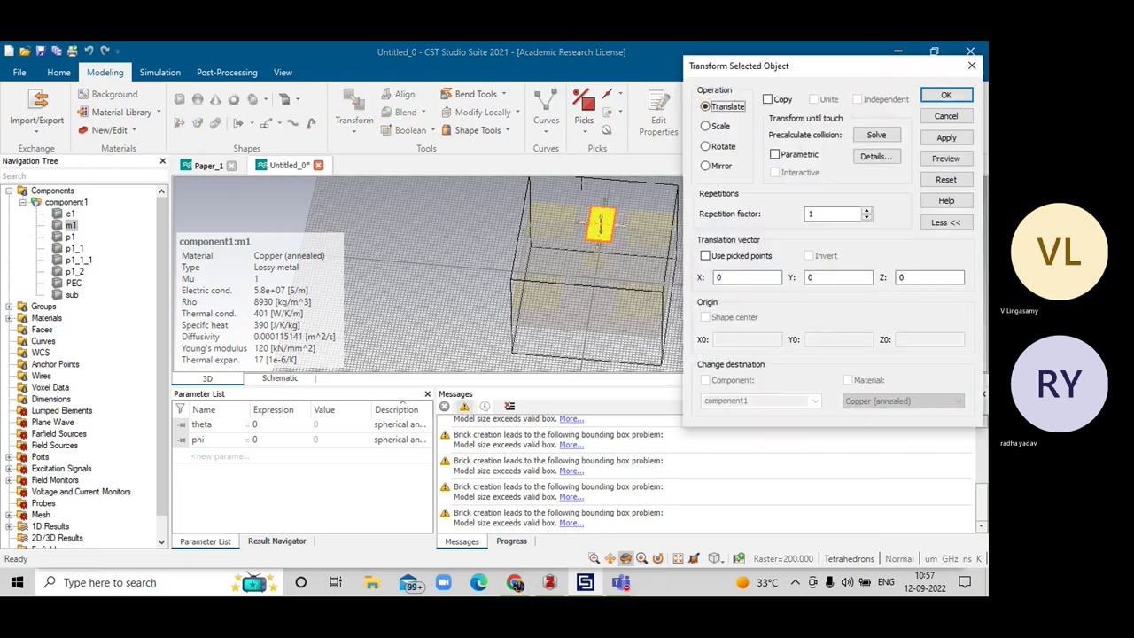
click(706, 146)
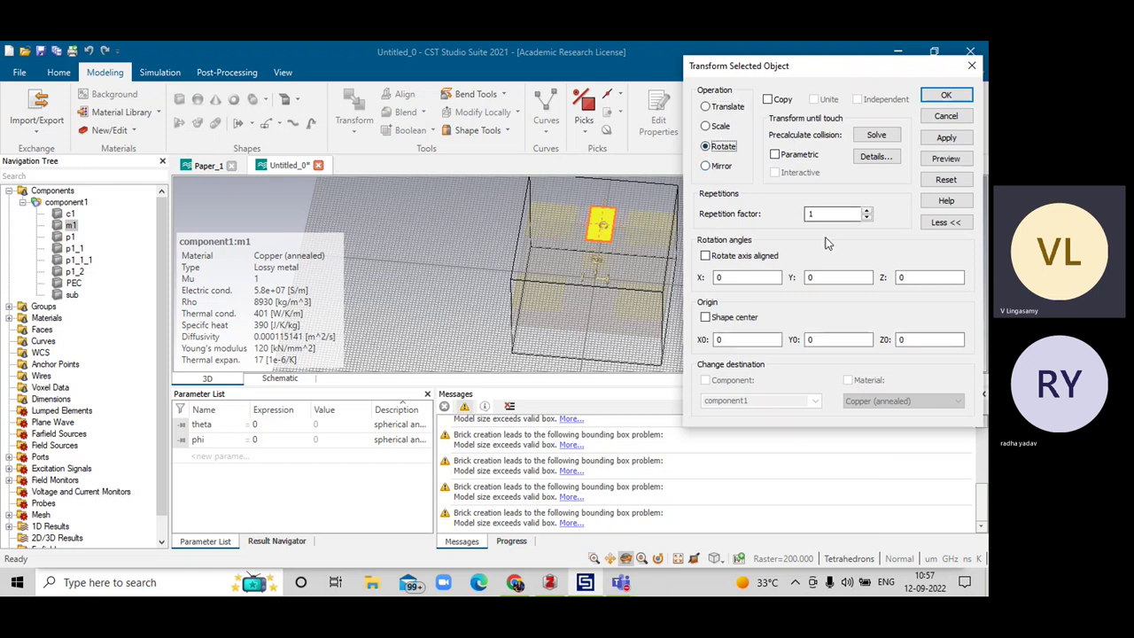
click(818, 280)
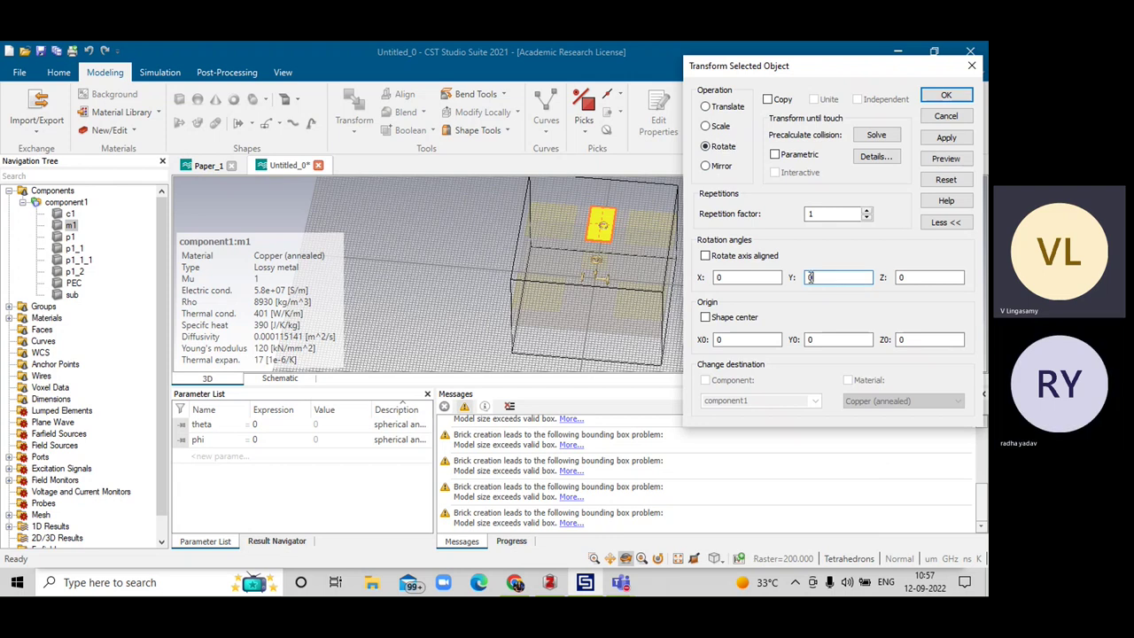
click(923, 279)
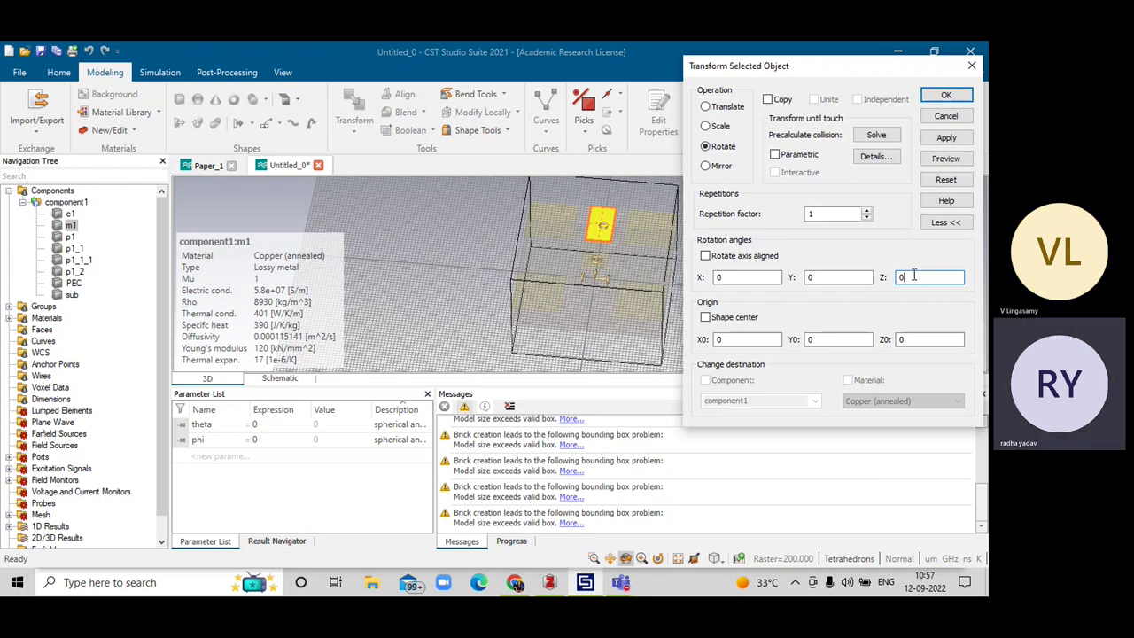
text(1)
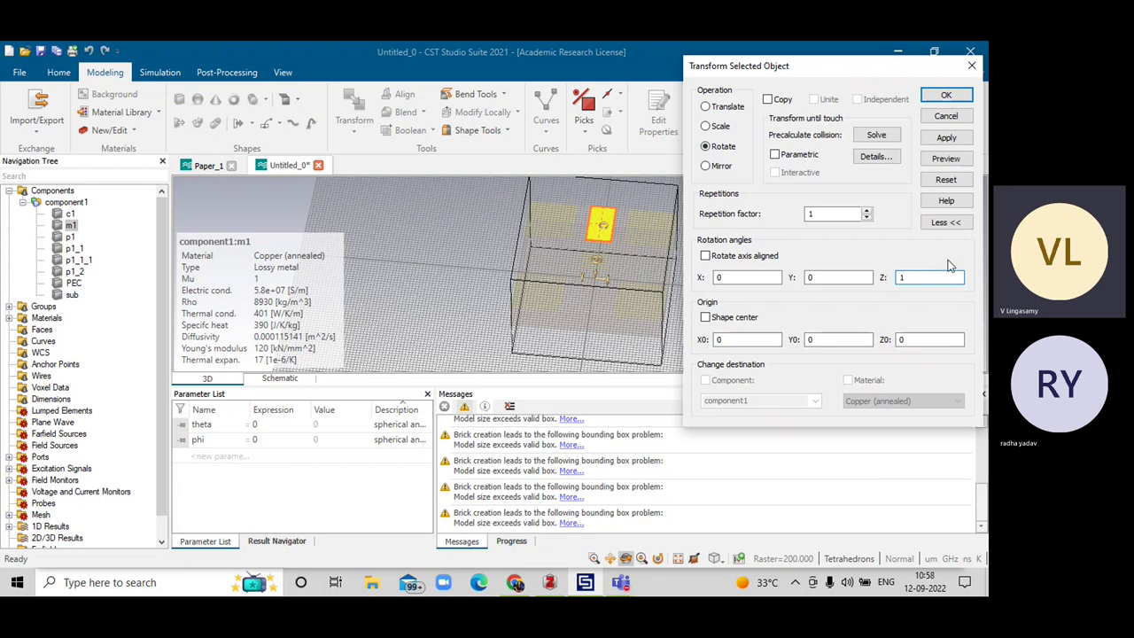
click(606, 296)
drag(601, 315, 593, 326)
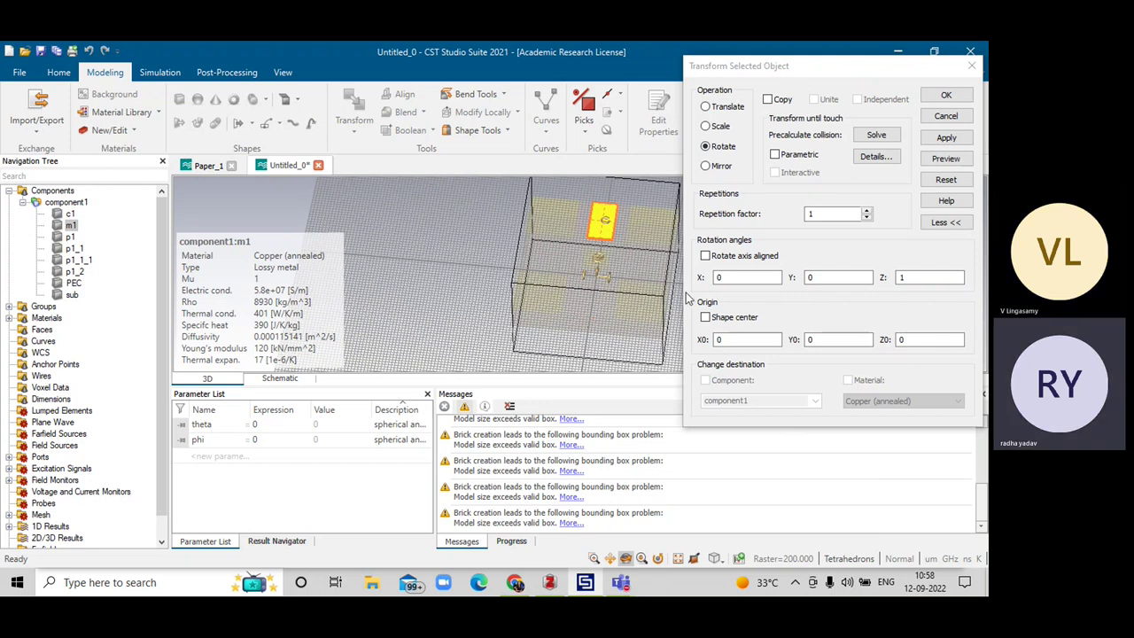
click(936, 280)
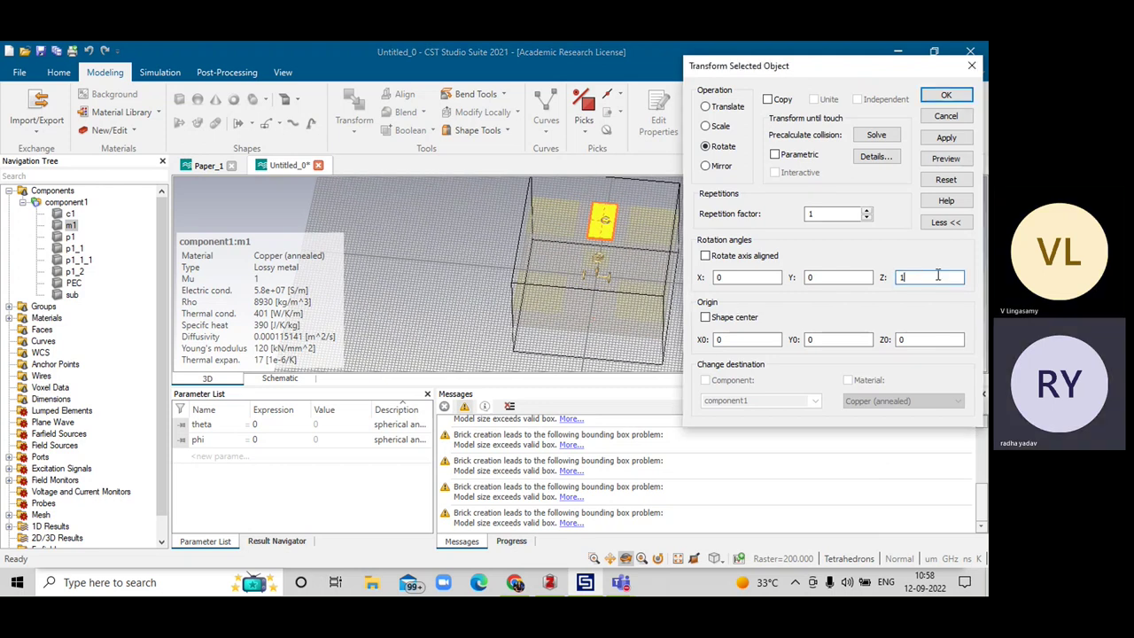
key(BackSpace)
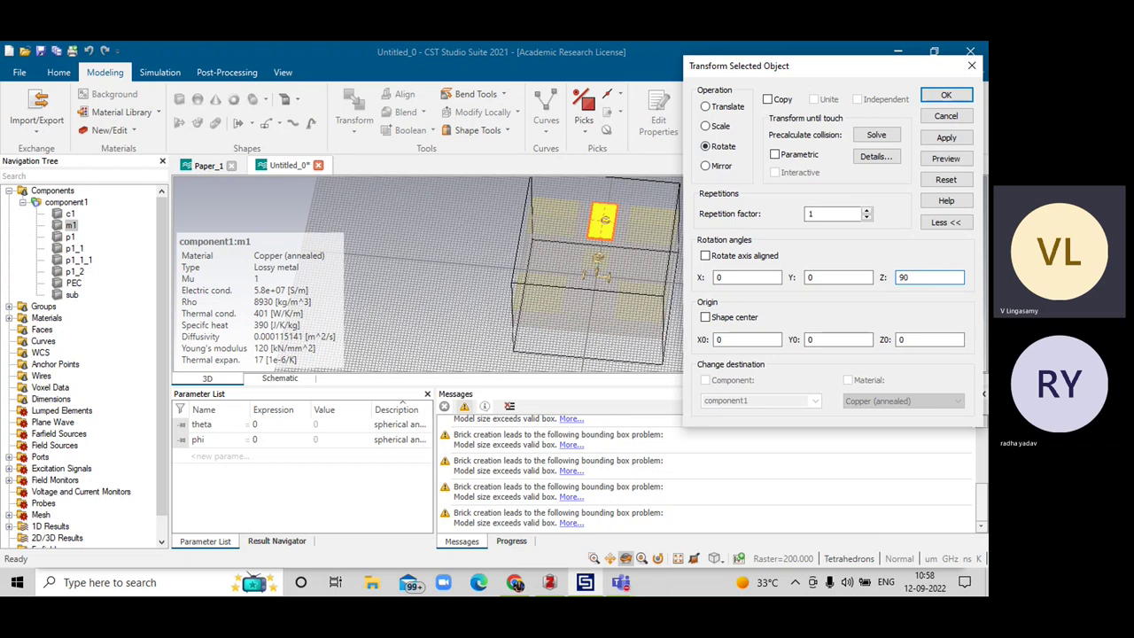
Step: Make the rotation of m1 produce a copy, preview it, apply it and leave the transform
click(768, 99)
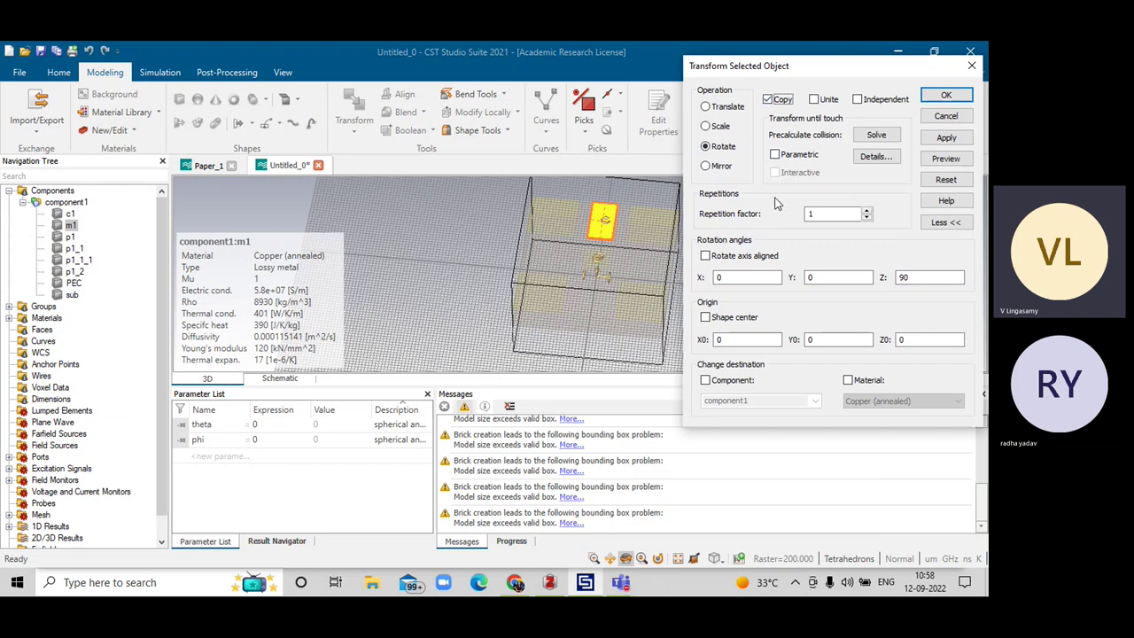
click(948, 159)
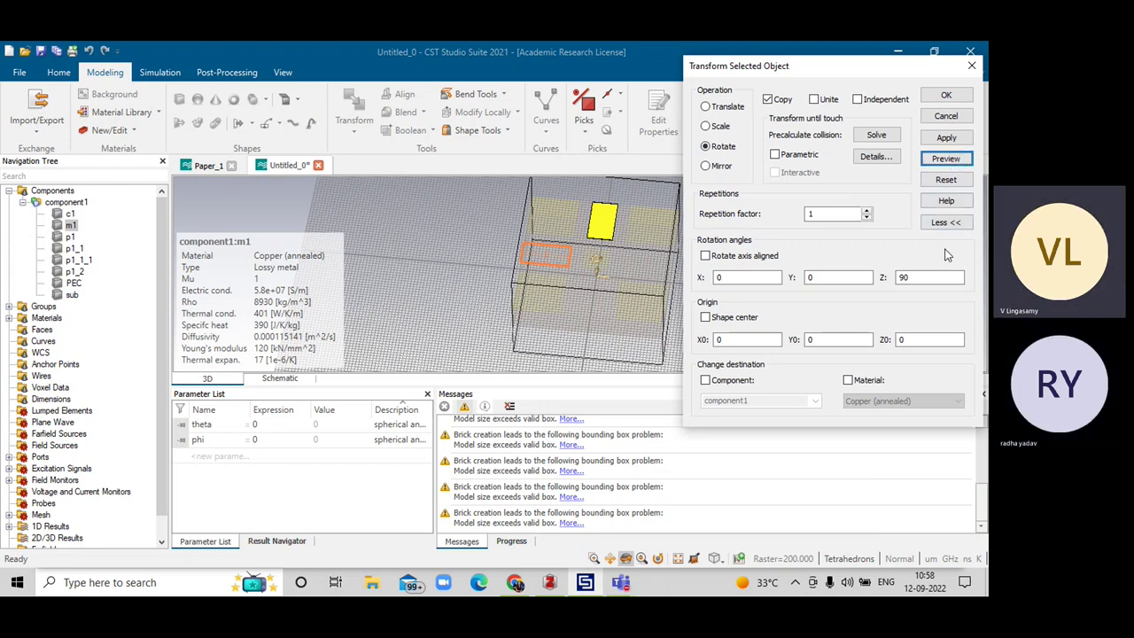
click(947, 137)
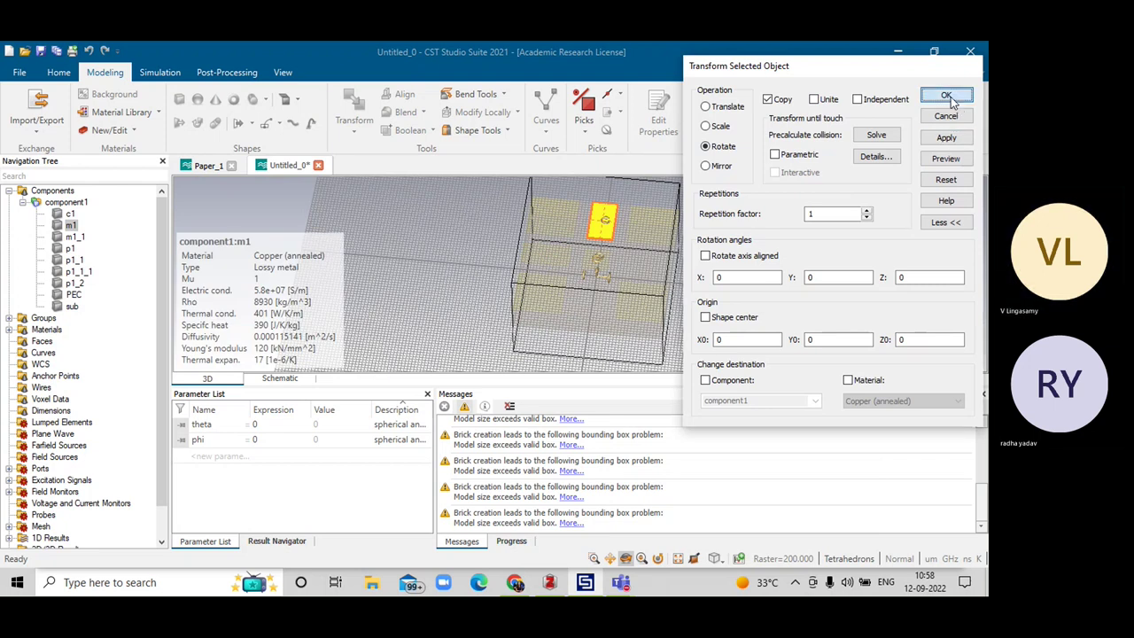
click(950, 113)
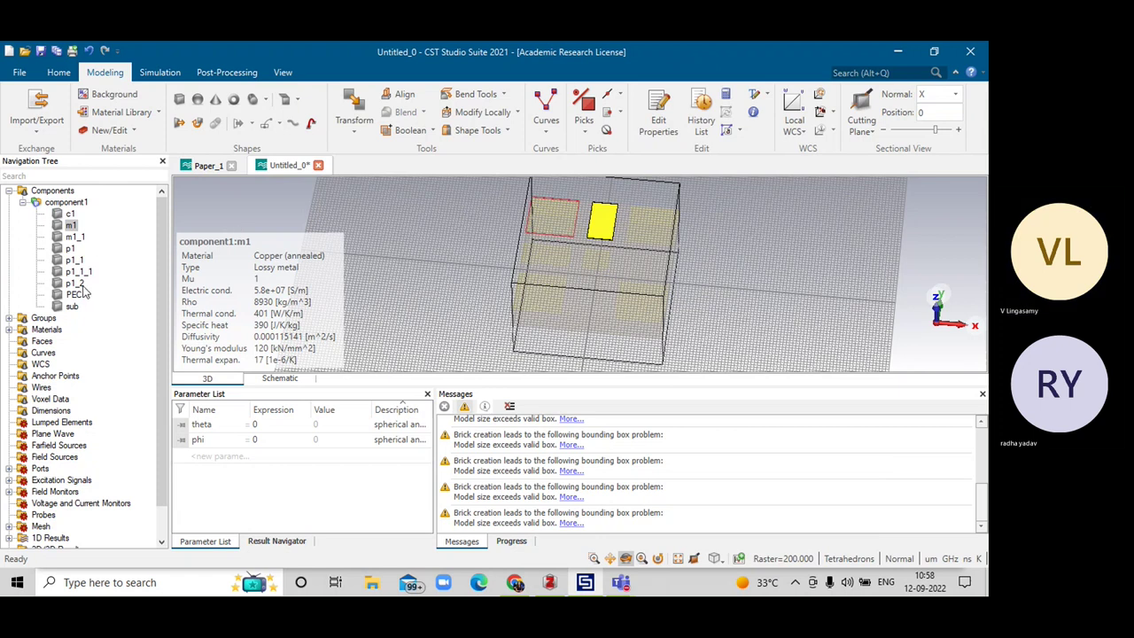
Step: Rotate m1 and m1_1 together as copies by 180 degrees about Z, previewing the result before creating it
click(72, 227)
click(75, 238)
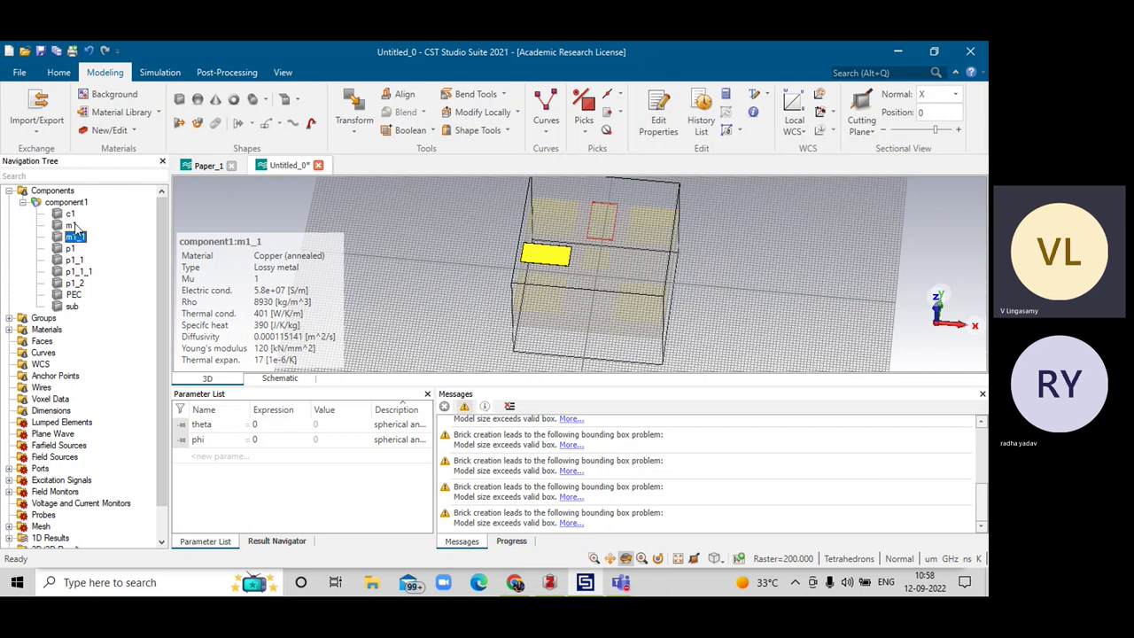
ctrl+click(72, 226)
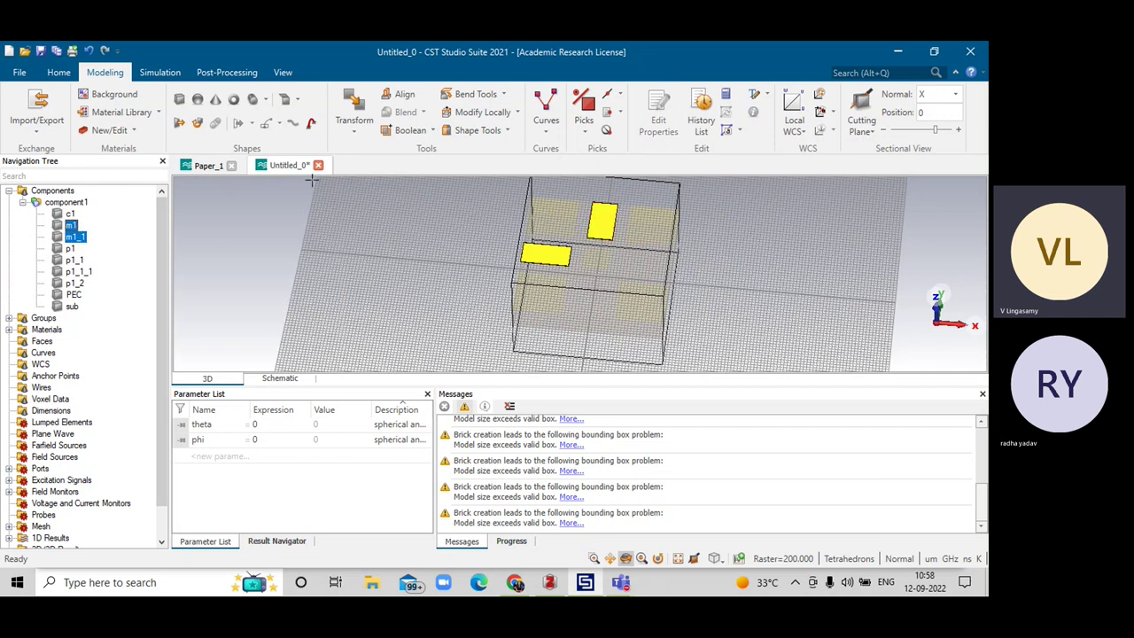
click(354, 108)
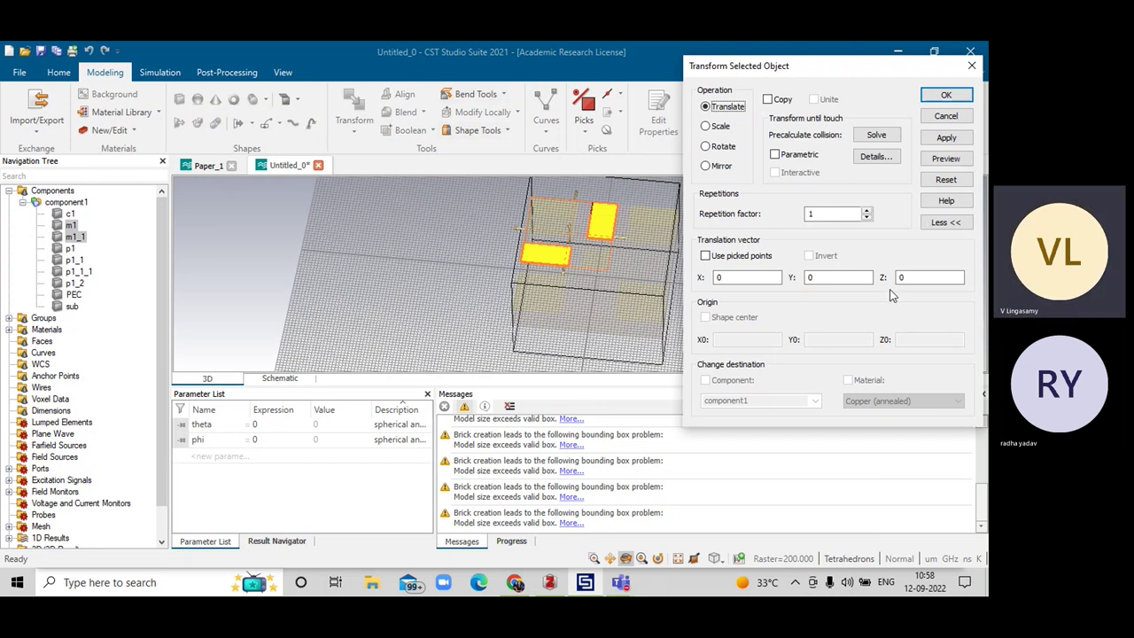
click(705, 146)
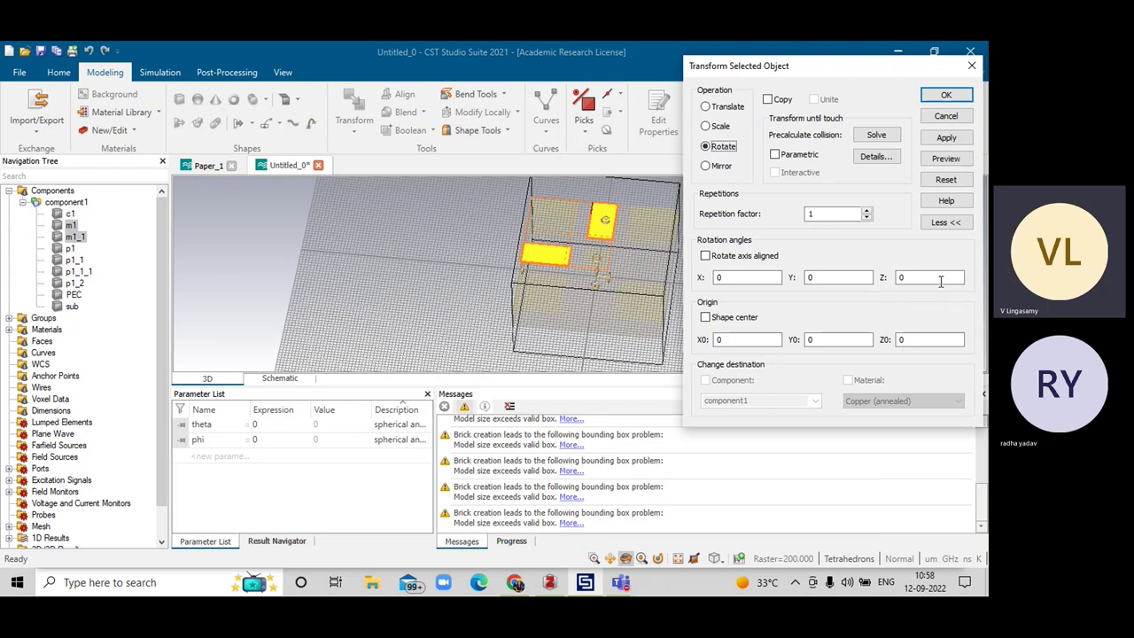
click(913, 277)
click(775, 103)
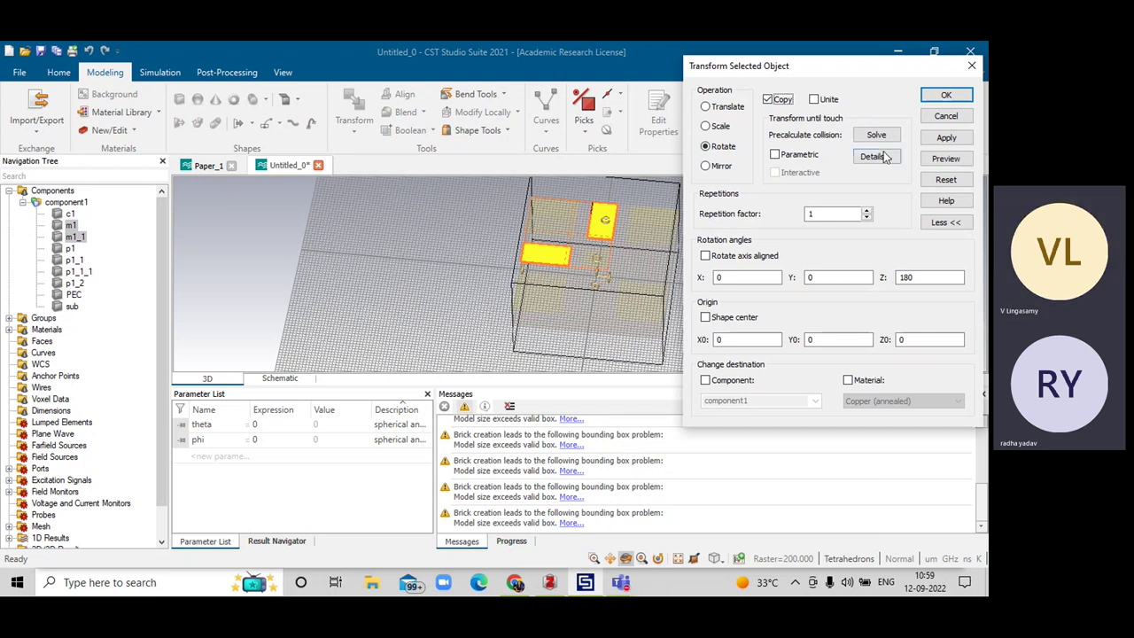
click(930, 158)
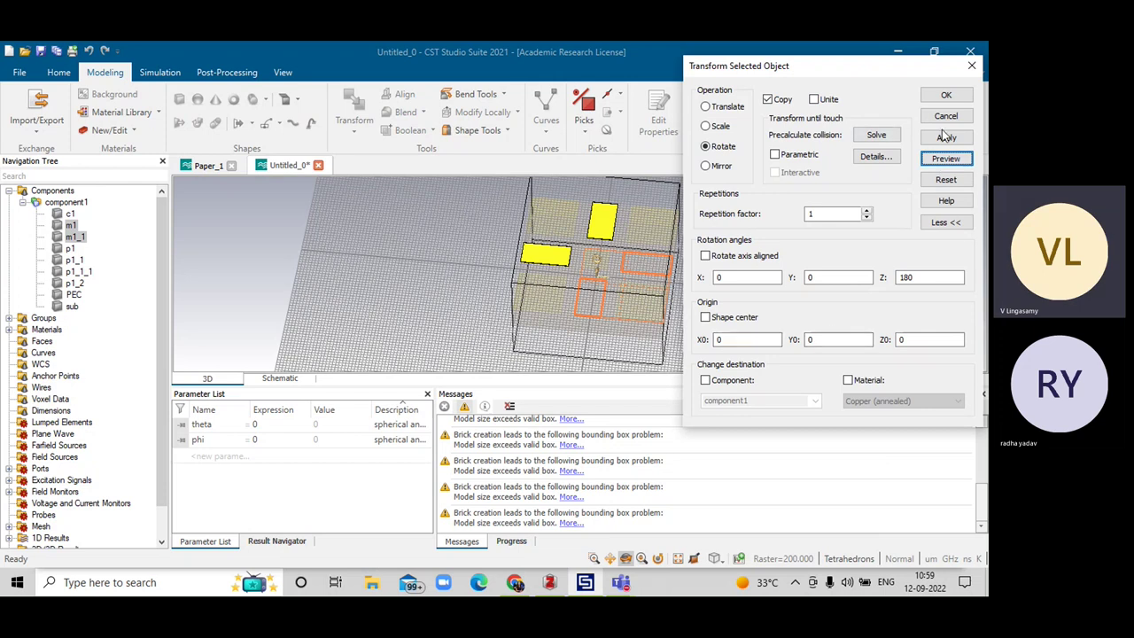
click(956, 100)
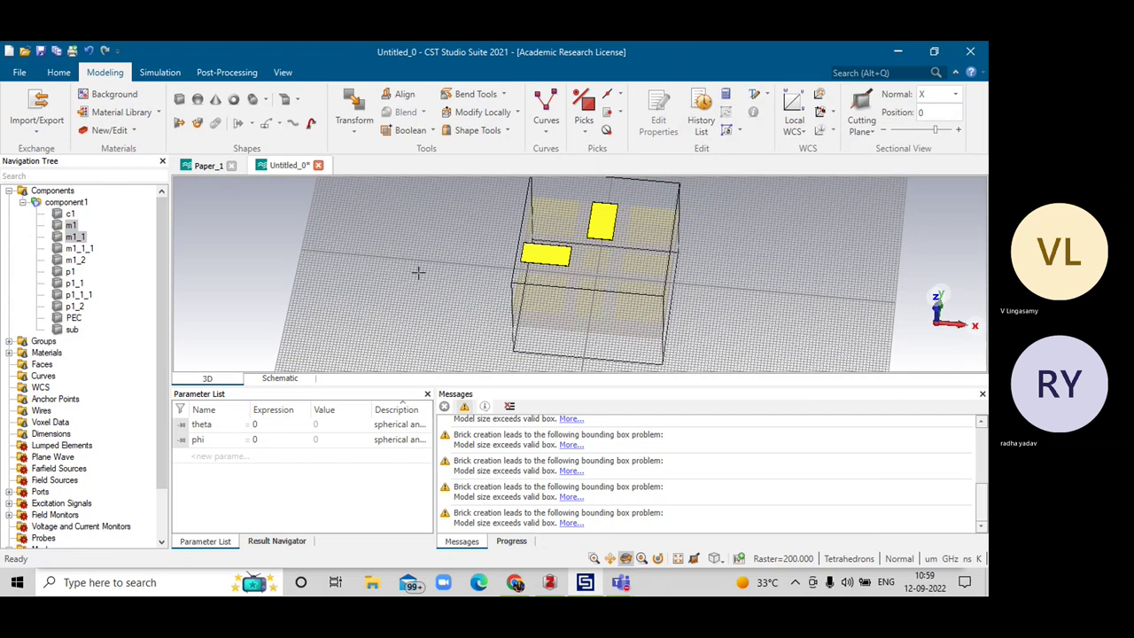
Step: Inspect patch m1_2, collapse component1 in the tree and check the complete patch arrangement on the substrate
click(76, 260)
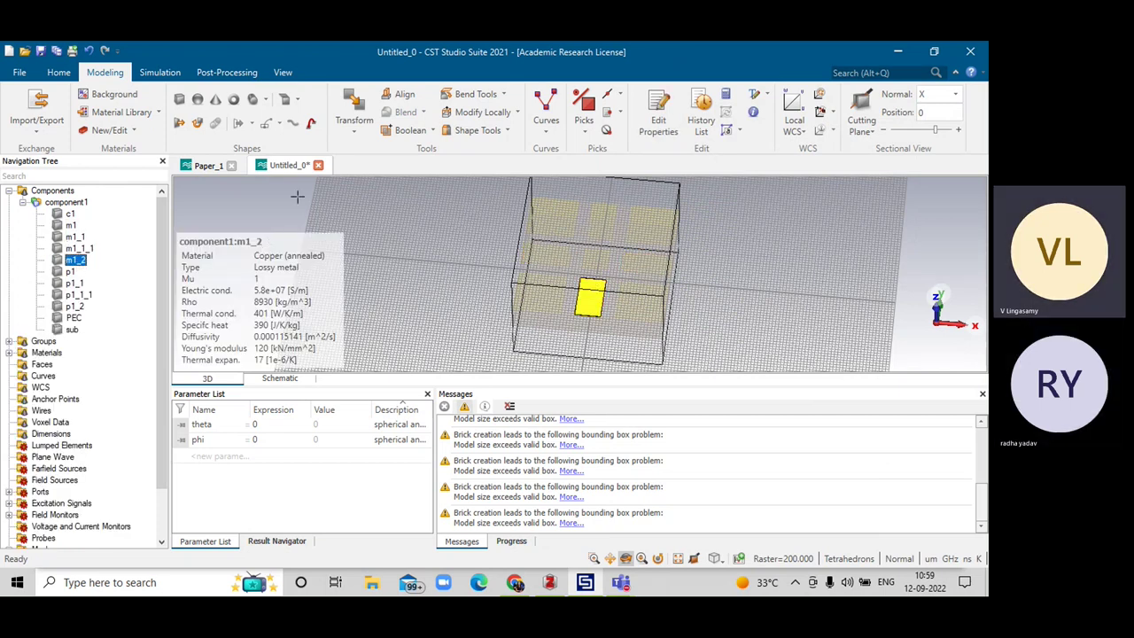
click(24, 202)
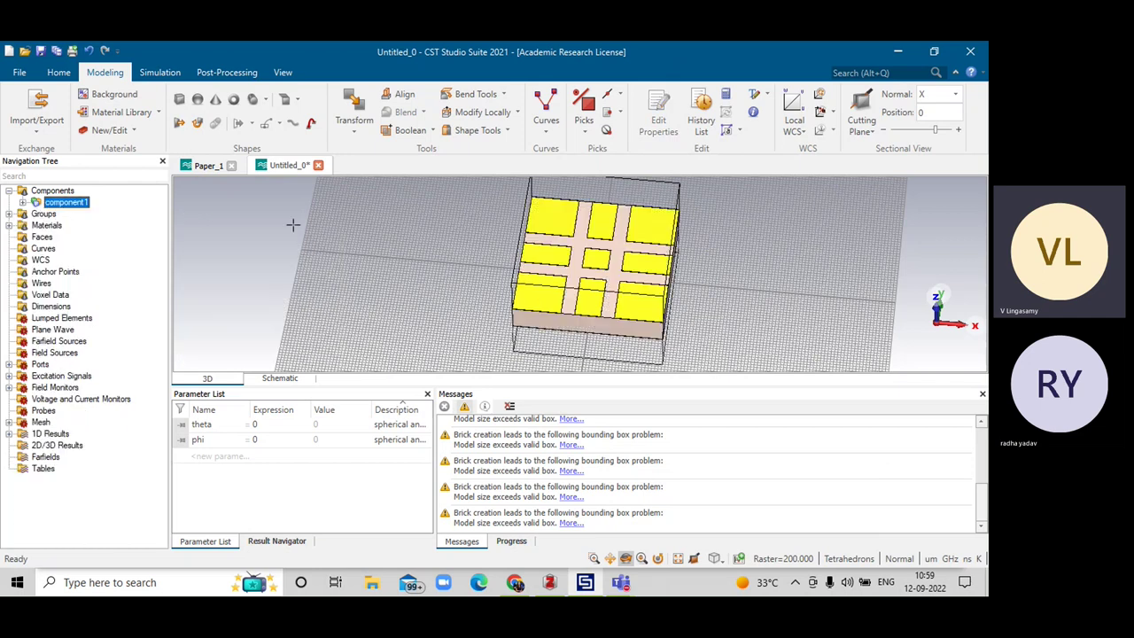
mouse_move(580, 287)
mouse_down()
mouse_move(583, 274)
mouse_move(579, 284)
mouse_up()
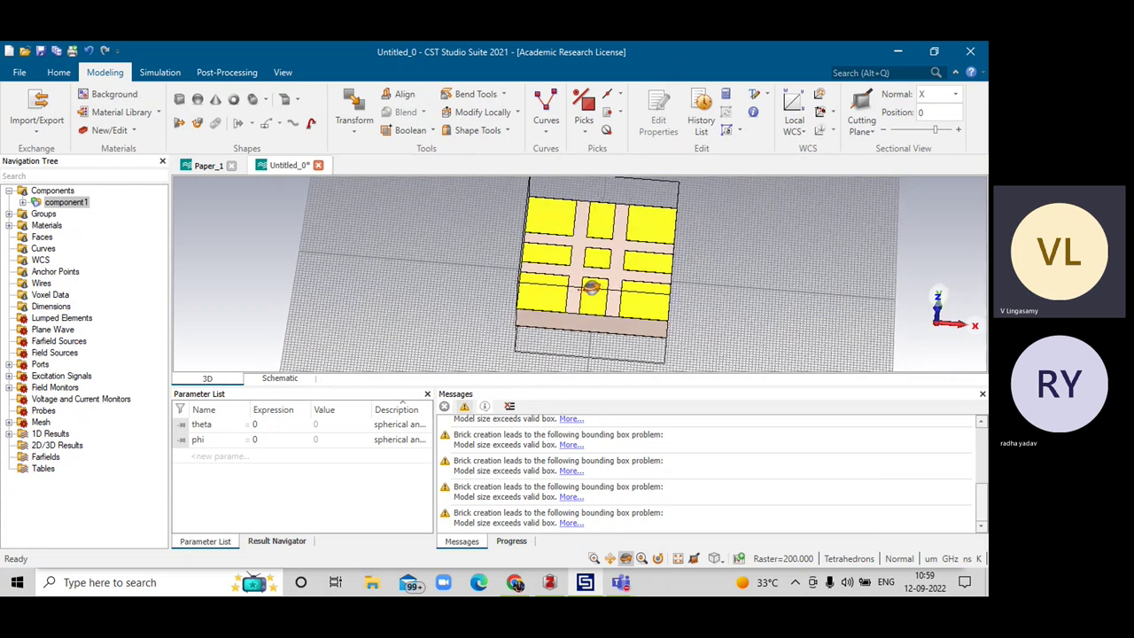